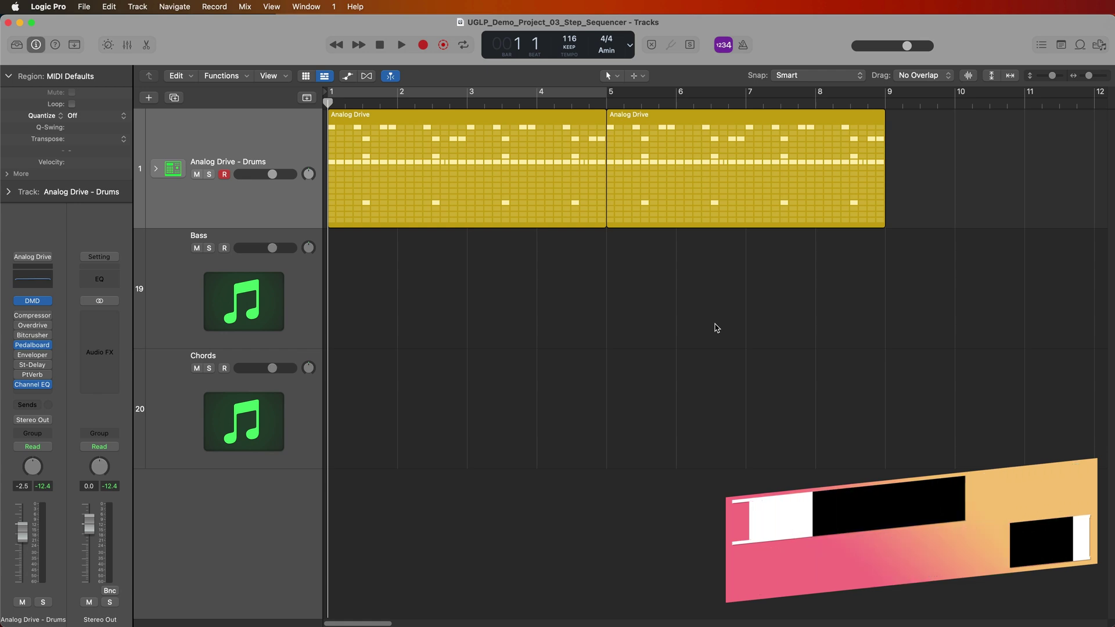
Step: Preview the drum pattern in the Step Sequencer, then start playback from the Tracks area
key("e")
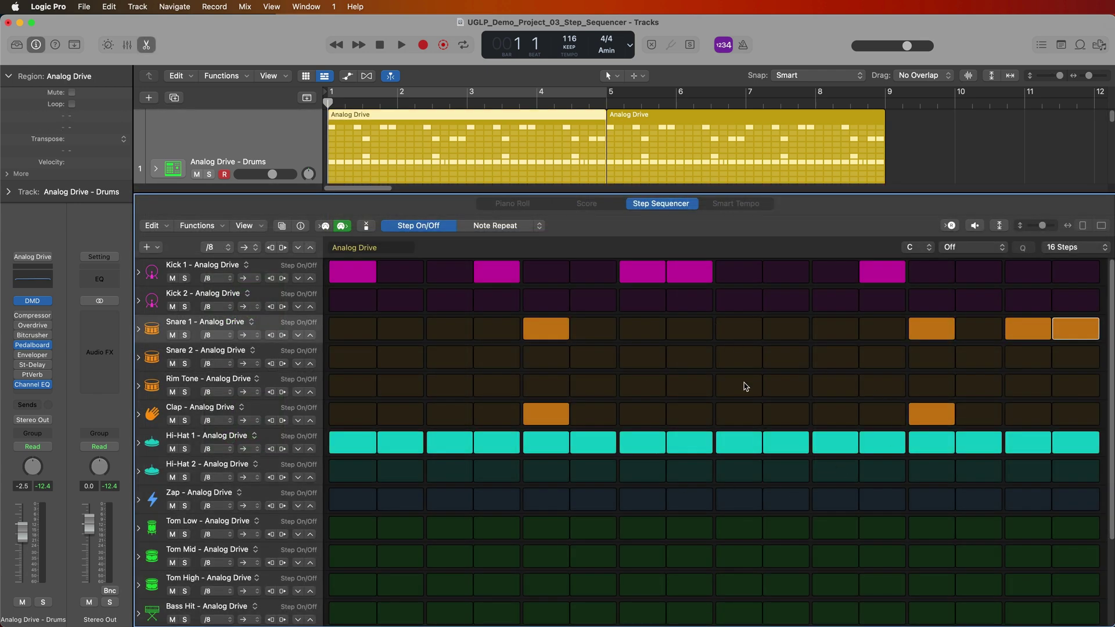
key("e")
left_click(518, 357)
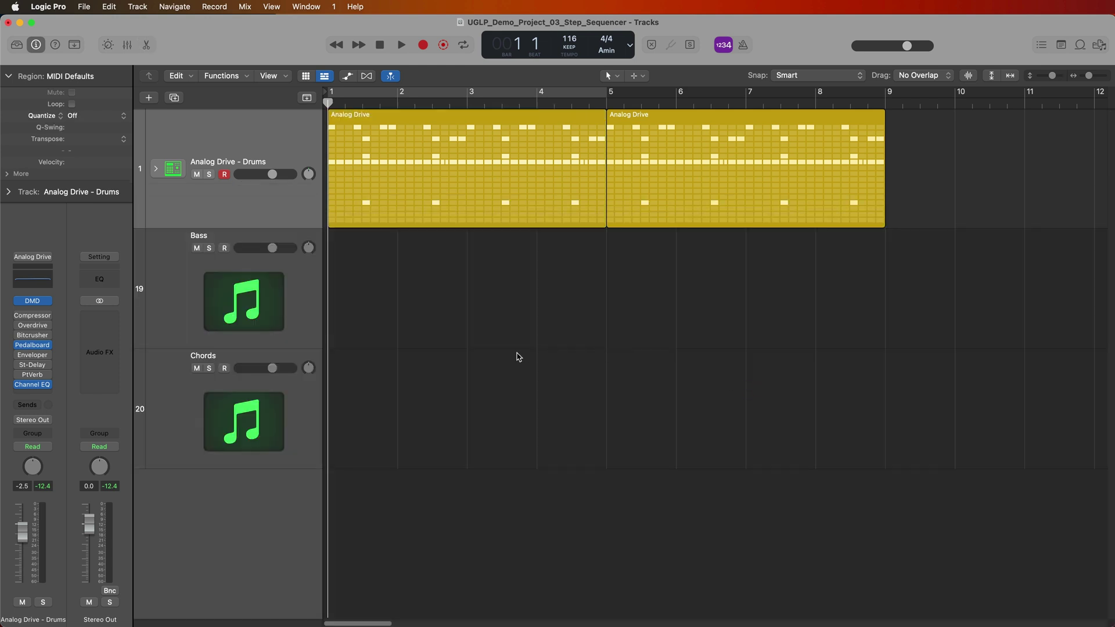
key("space")
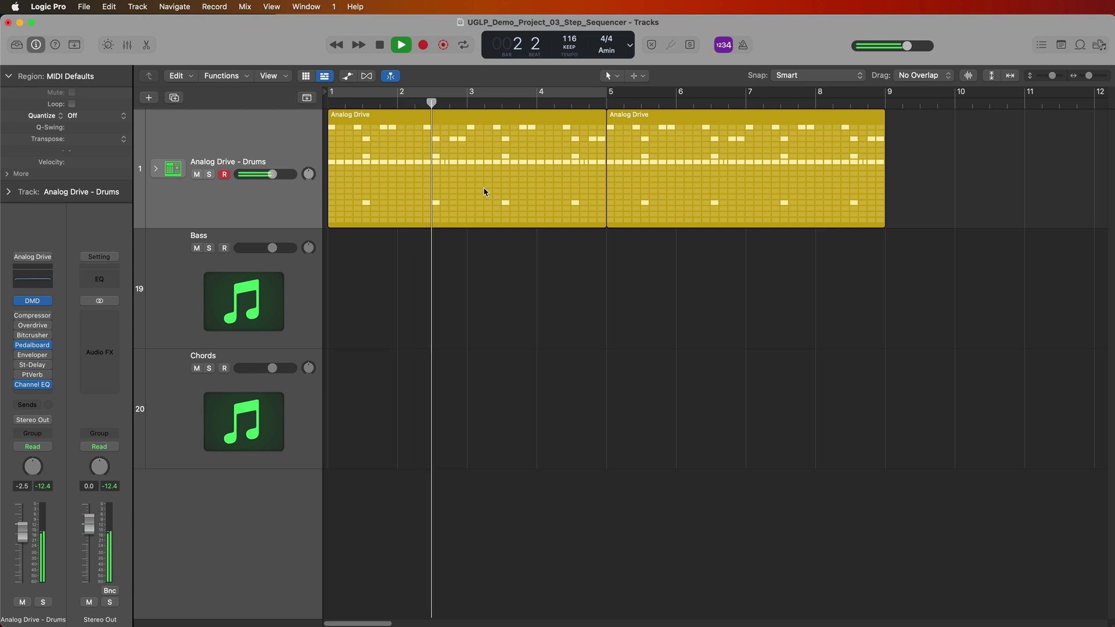
Step: Watch the drum steps play in the Step Sequencer, then stop playback back at bar 1
left_click(484, 155)
key("e")
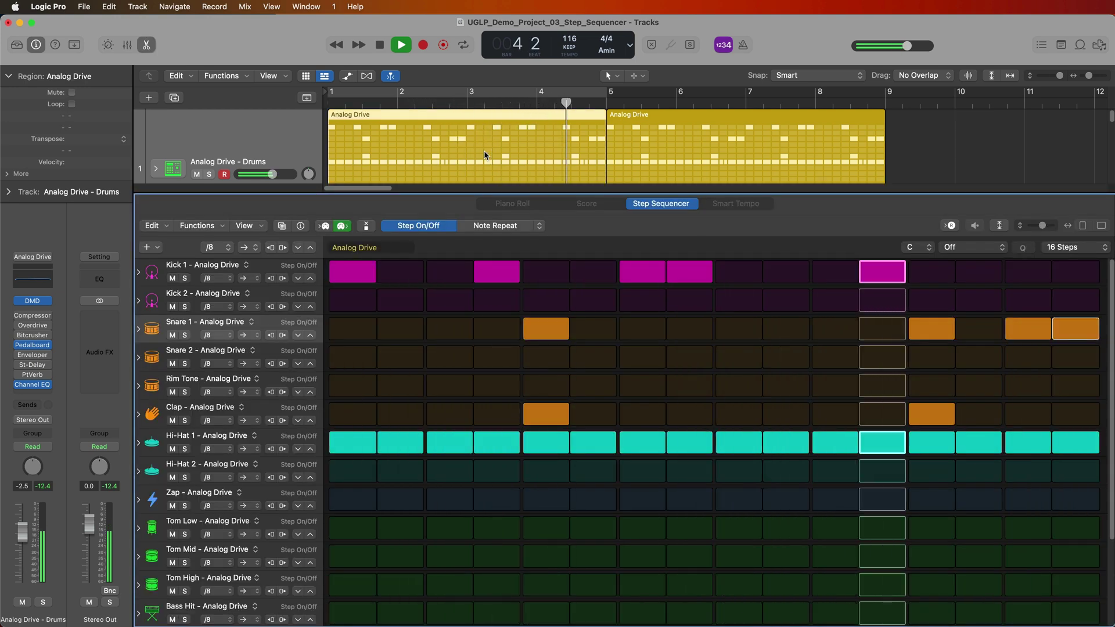
key("e")
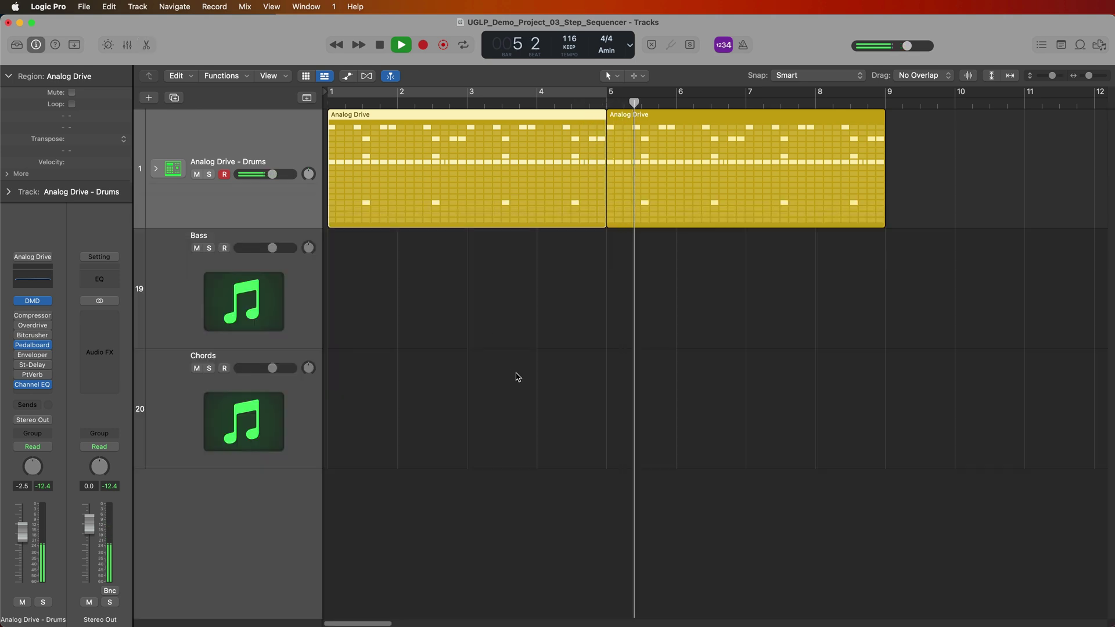
left_click(521, 378)
key("space")
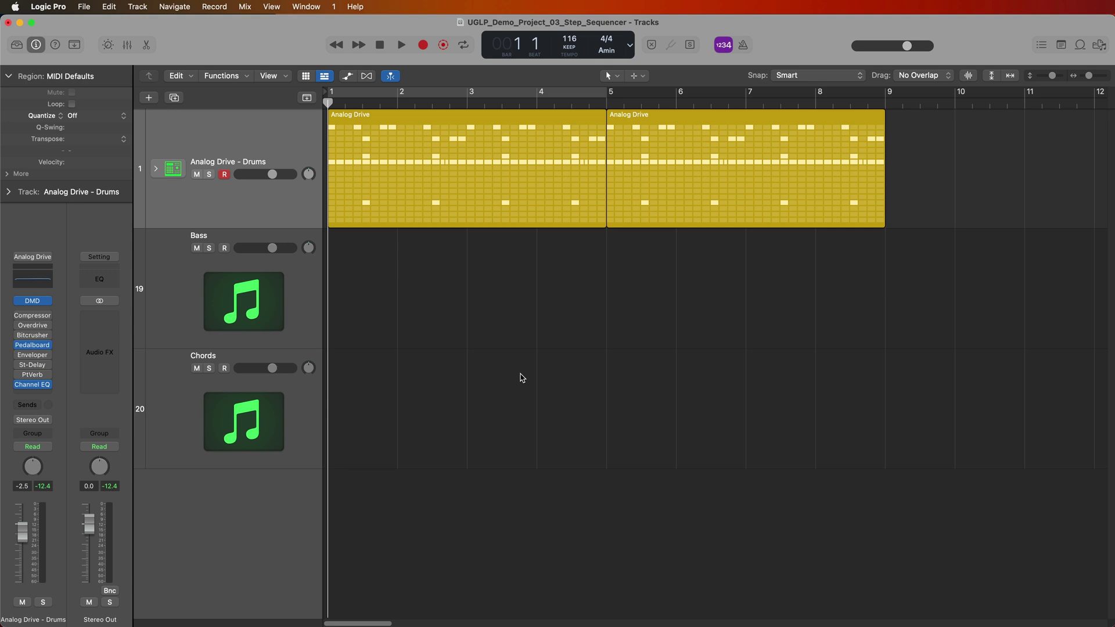
Step: Set a cycle loop over the first Analog Drive region, bars 1–5
left_click(512, 170)
key("super+u")
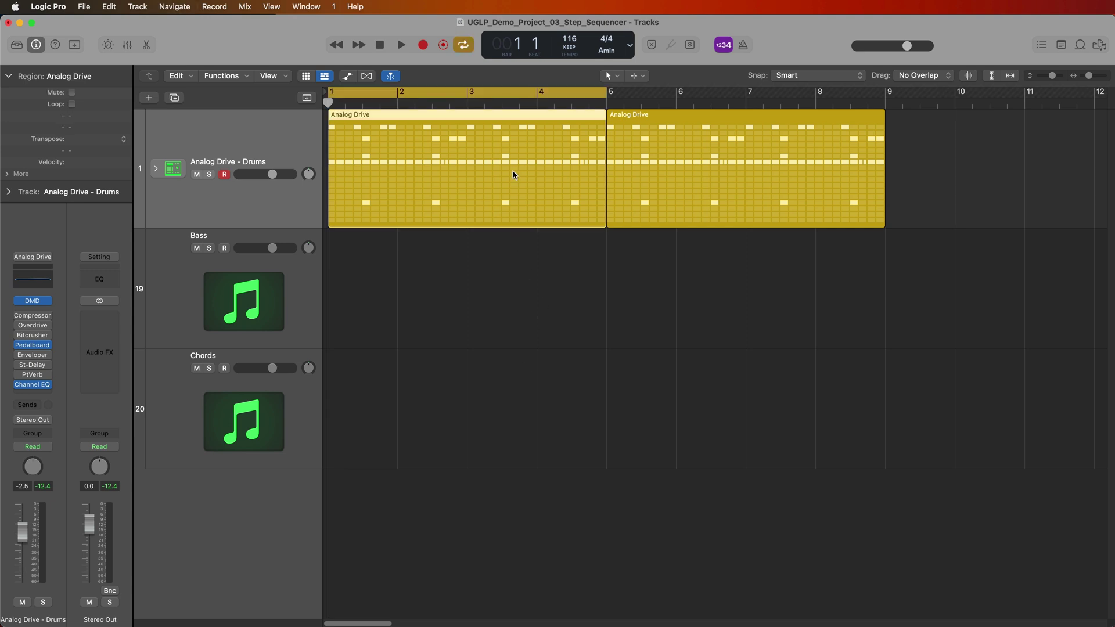
left_click(383, 347)
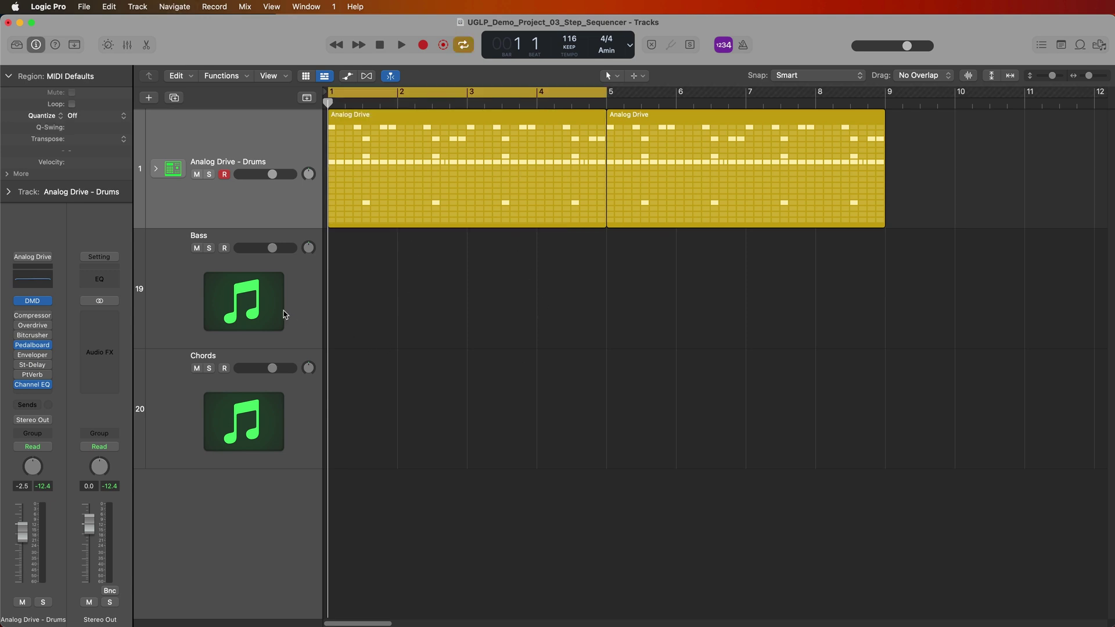
Step: Load the Synthesizer > Bass > Auten Road Interaction Bass patch onto the Bass track
left_click(284, 314)
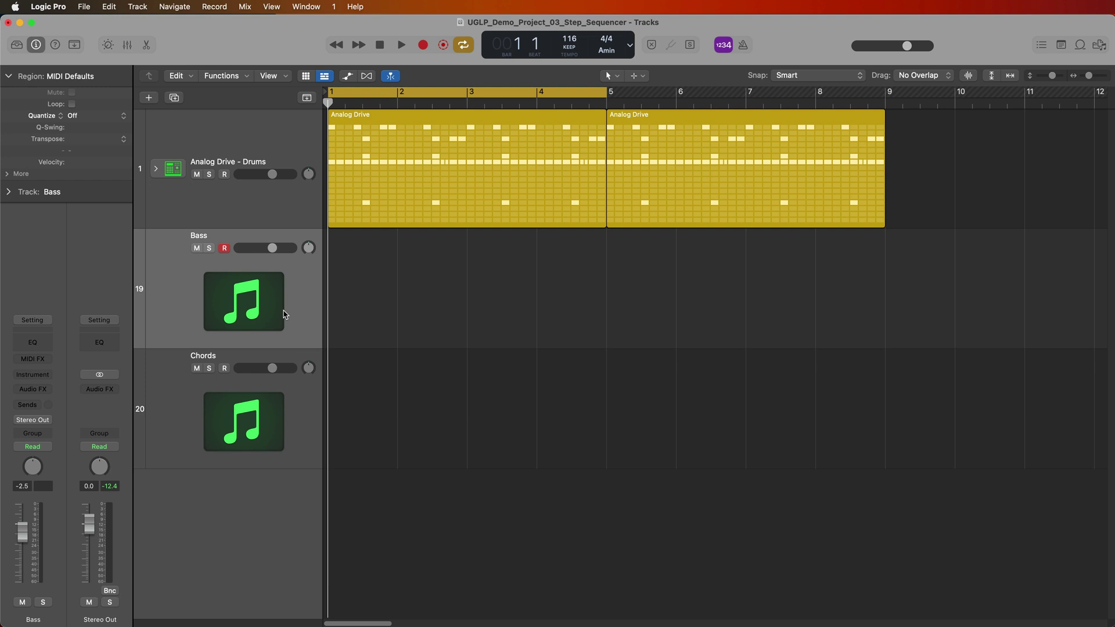
left_click(18, 46)
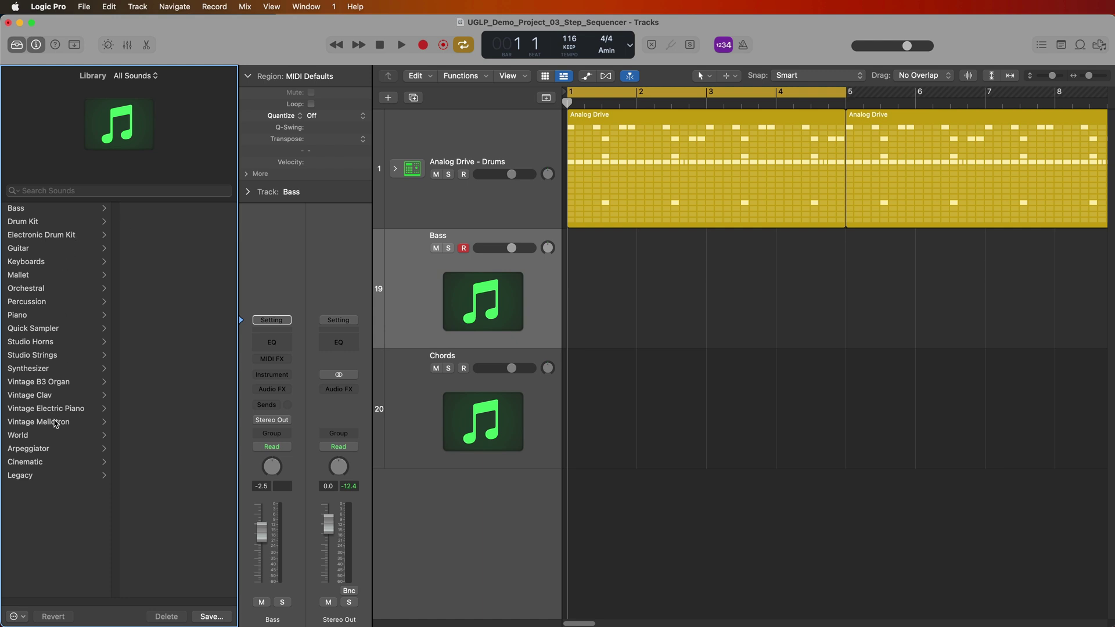
left_click(53, 370)
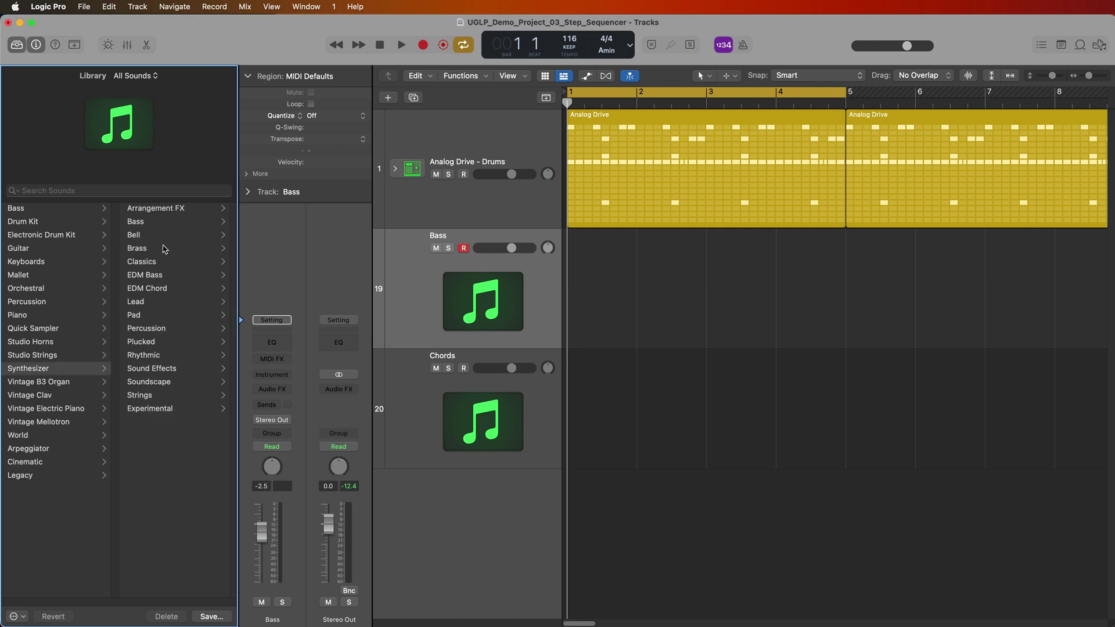
left_click(165, 224)
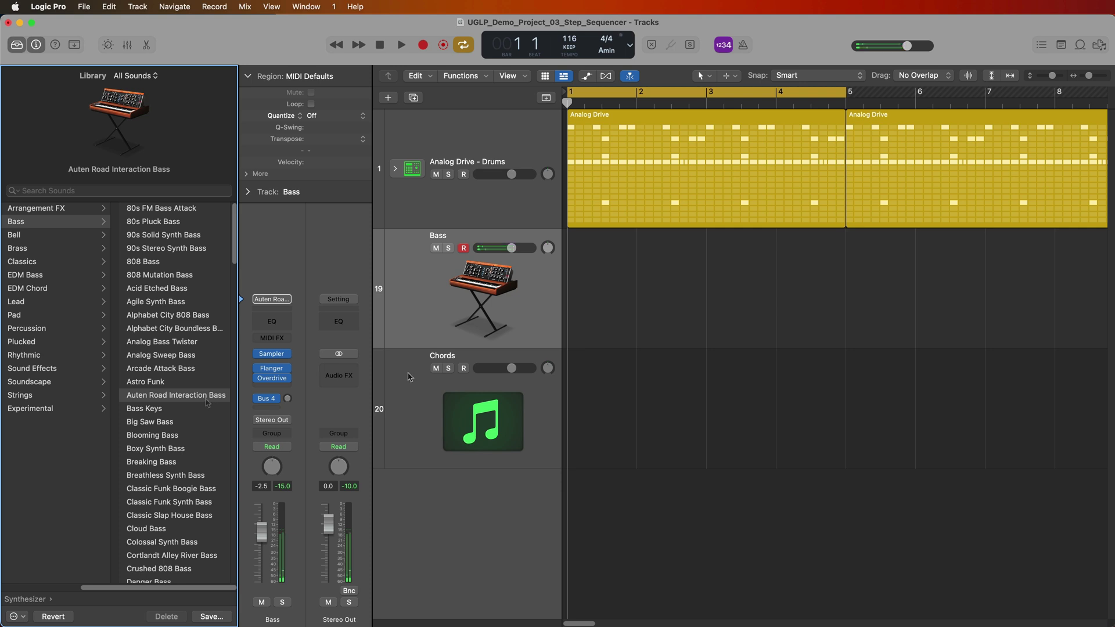
mouse_move(87, 104)
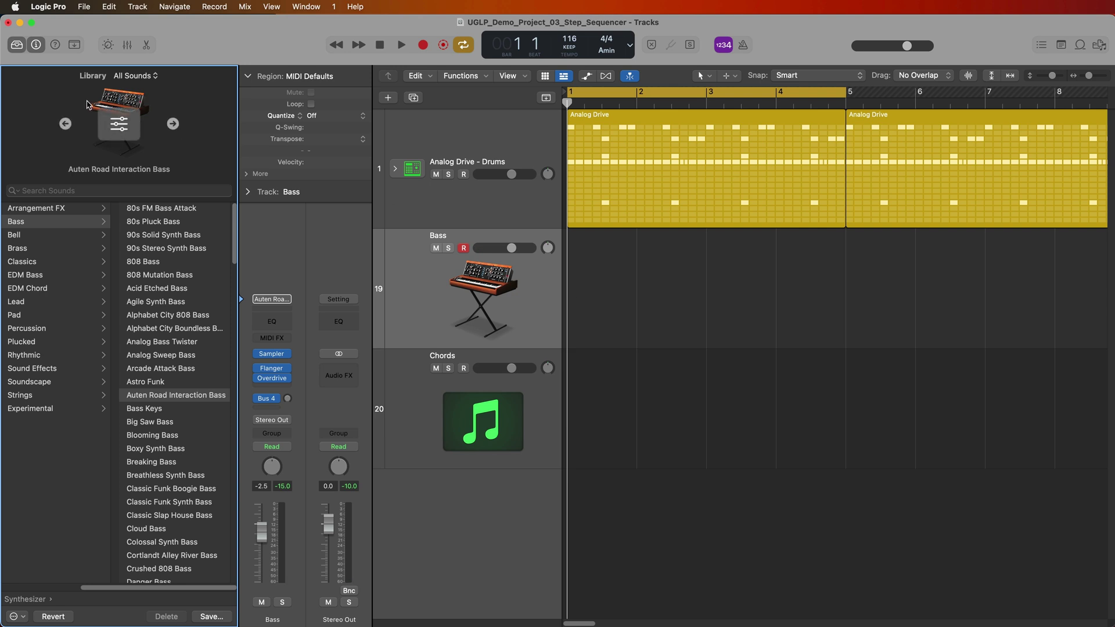
left_click(17, 45)
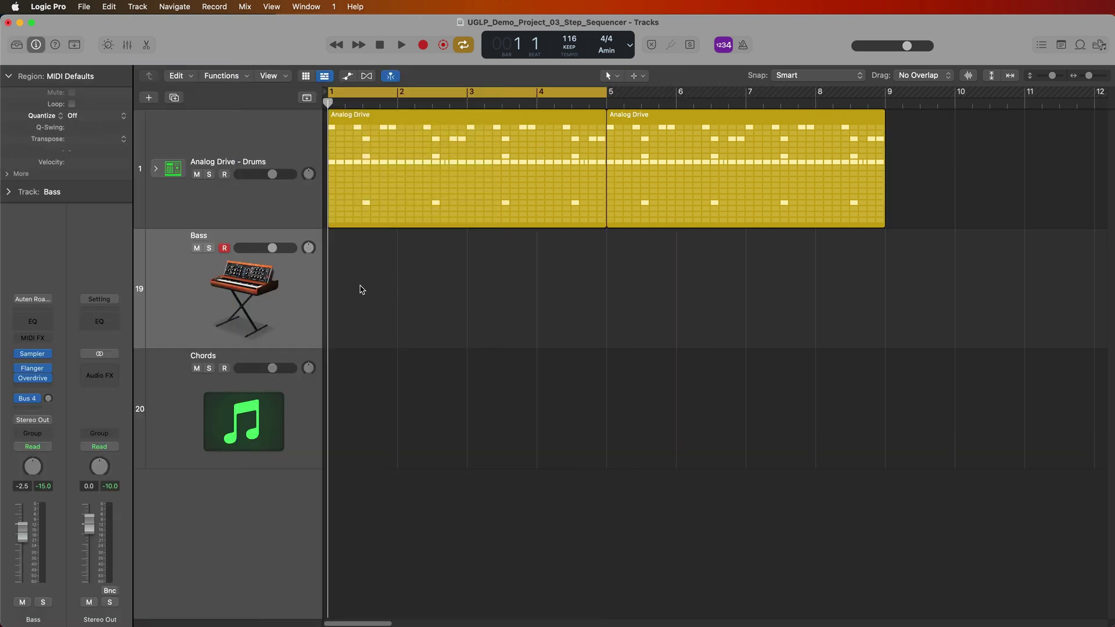
Step: Create an empty pattern region on the Bass track, leaving the project key at A minor
right_click(361, 275)
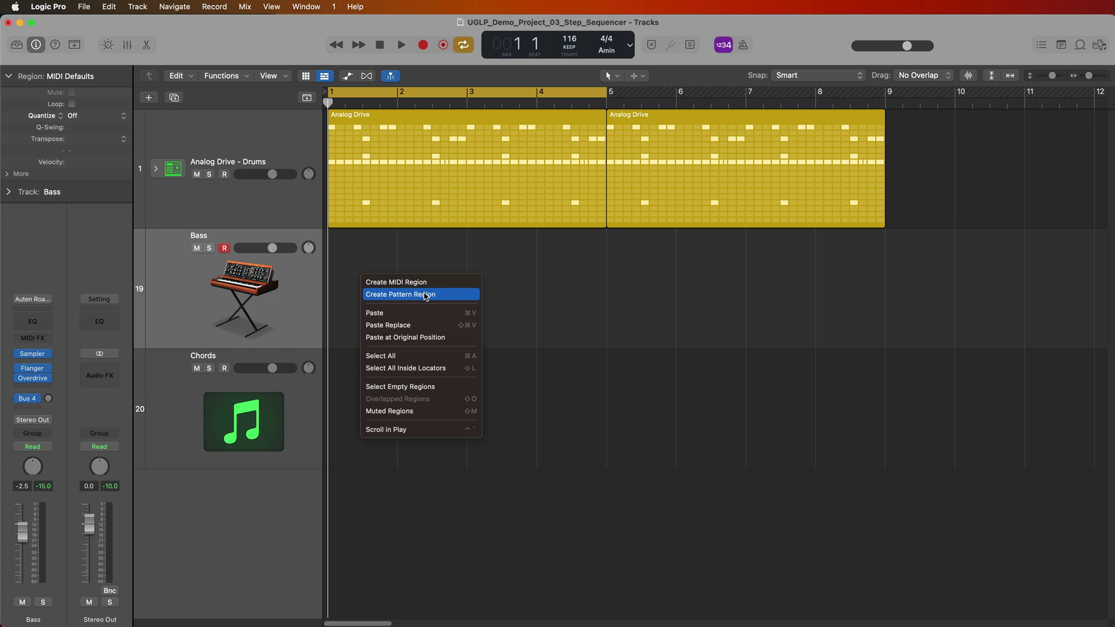
left_click(423, 294)
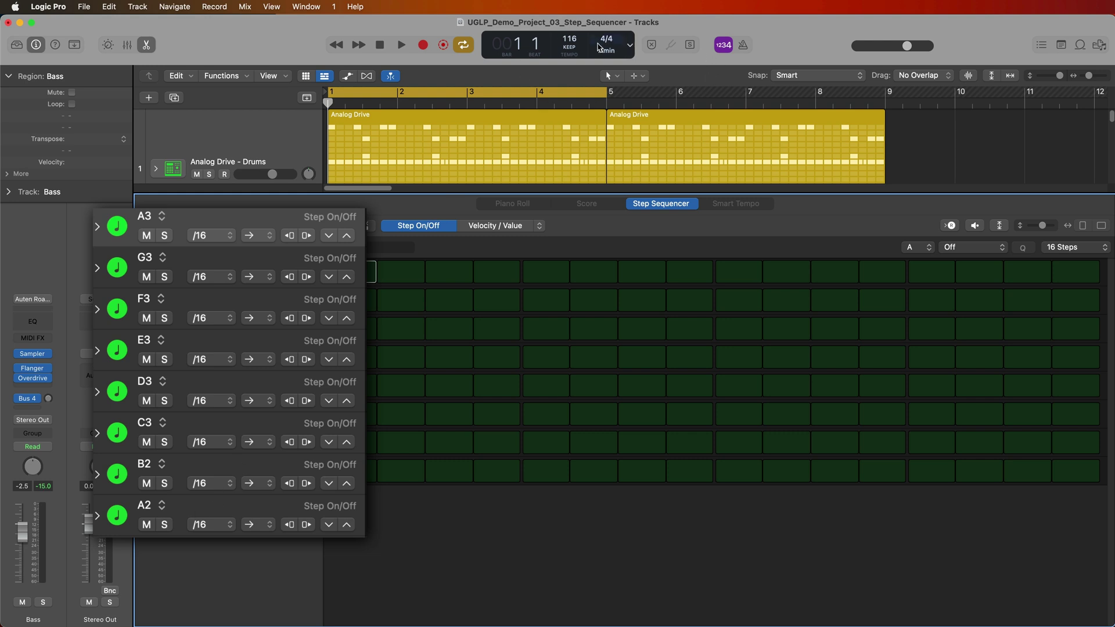
left_click(607, 52)
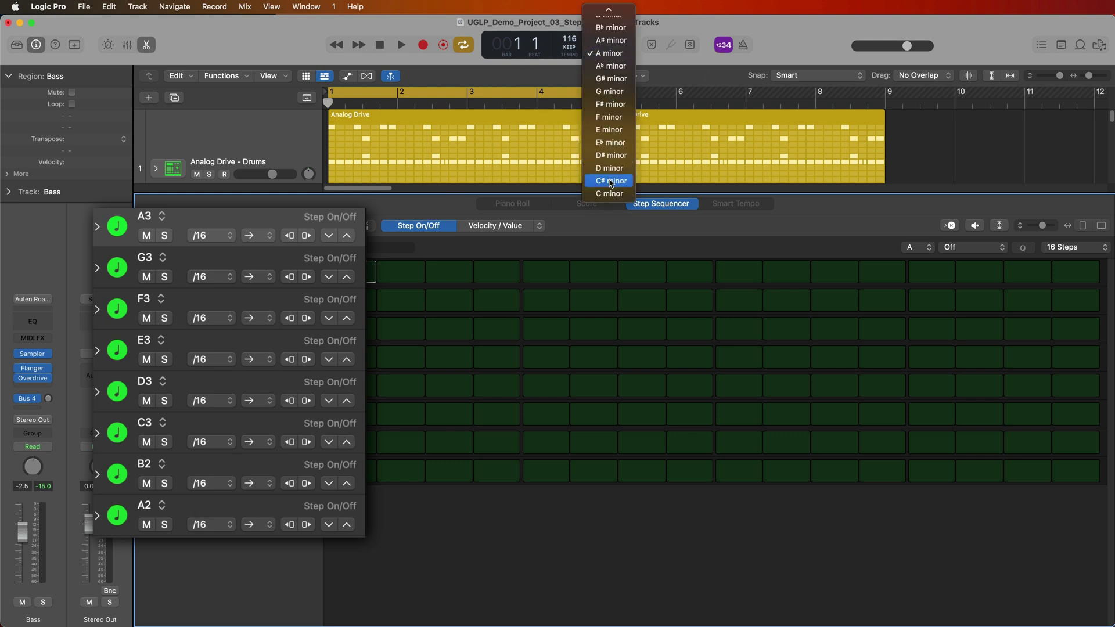
scroll(610, 116, "up", 5)
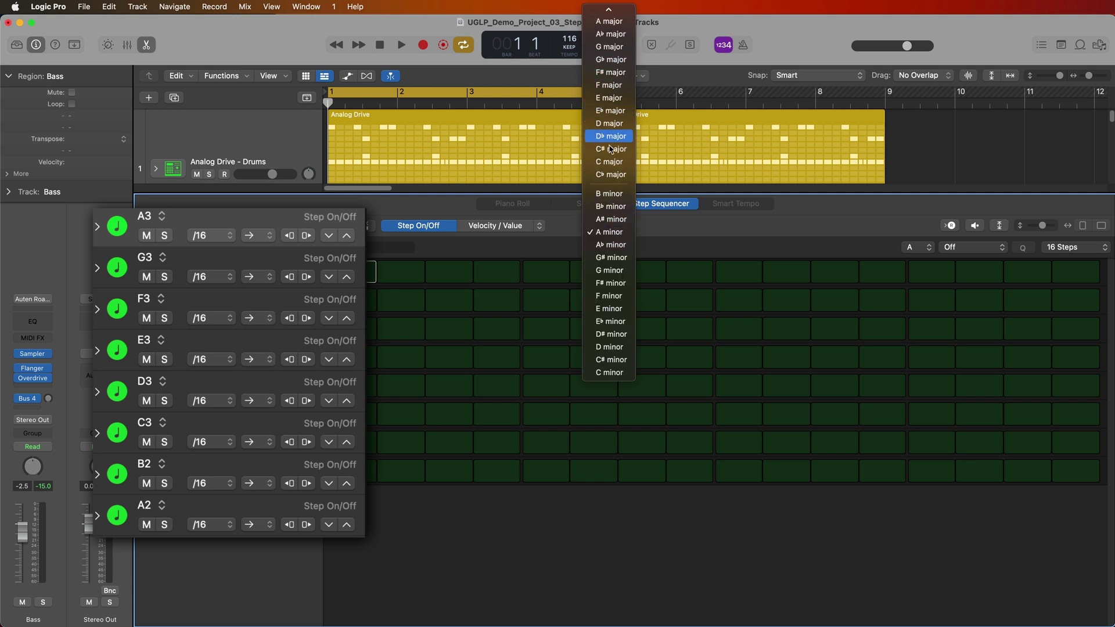
left_click(500, 524)
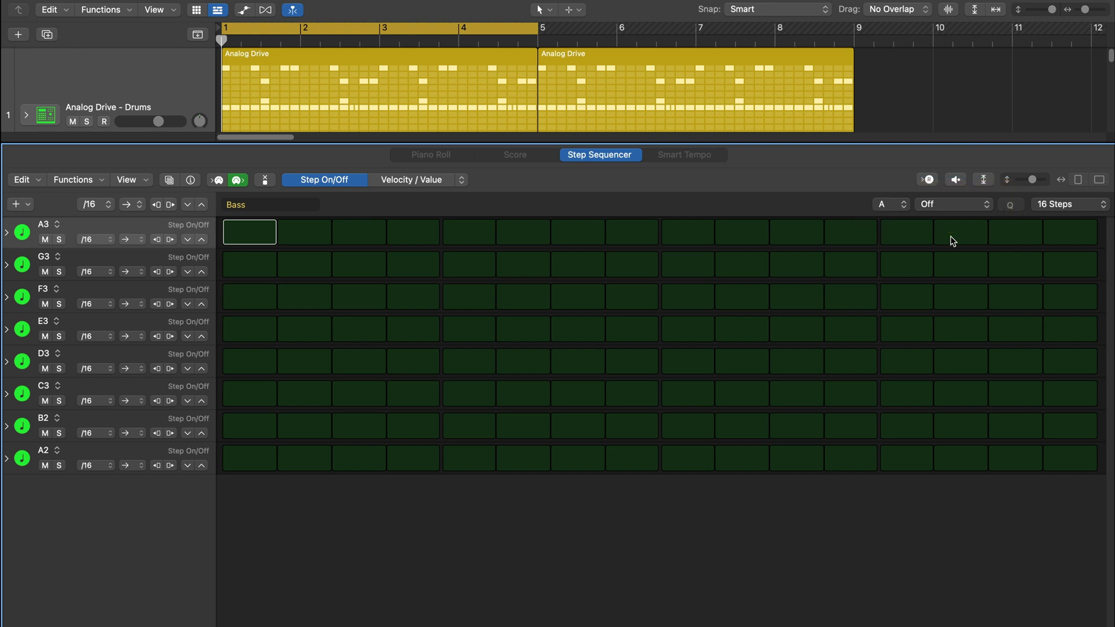
Step: Set the Bass pattern's scale quantize to A Natural Minor and make the step rows taller
left_click(903, 203)
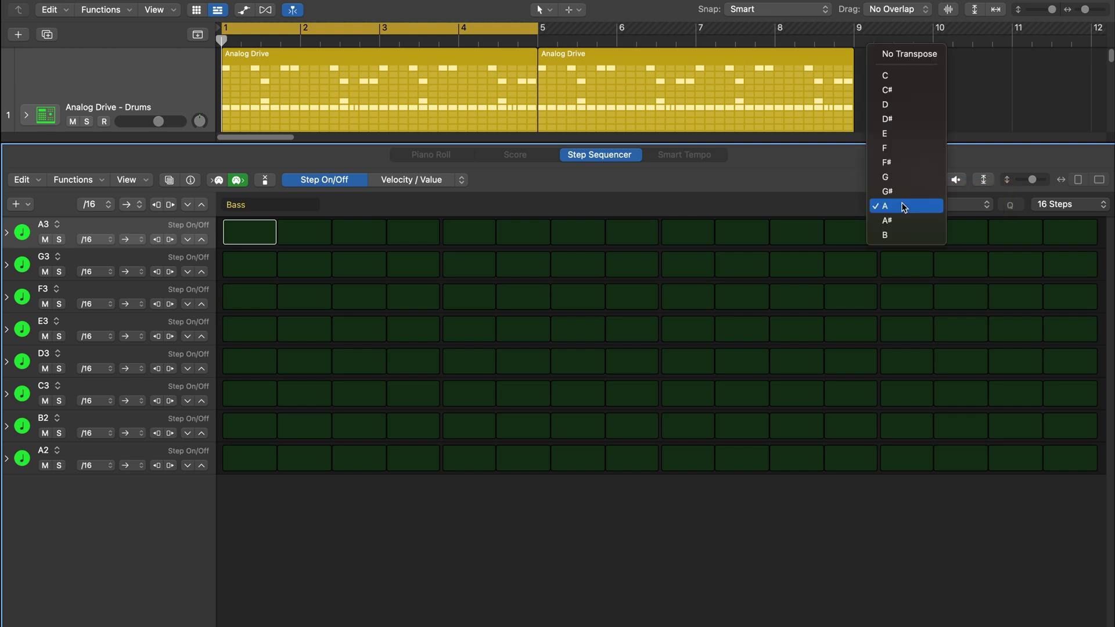
left_click(903, 206)
left_click(931, 204)
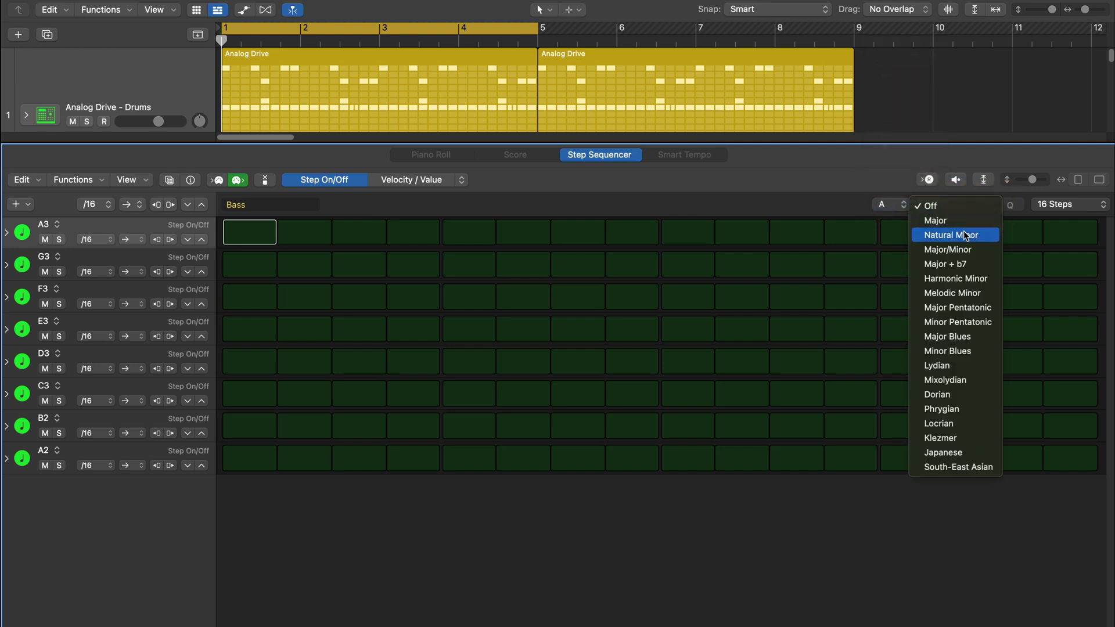
left_click(965, 235)
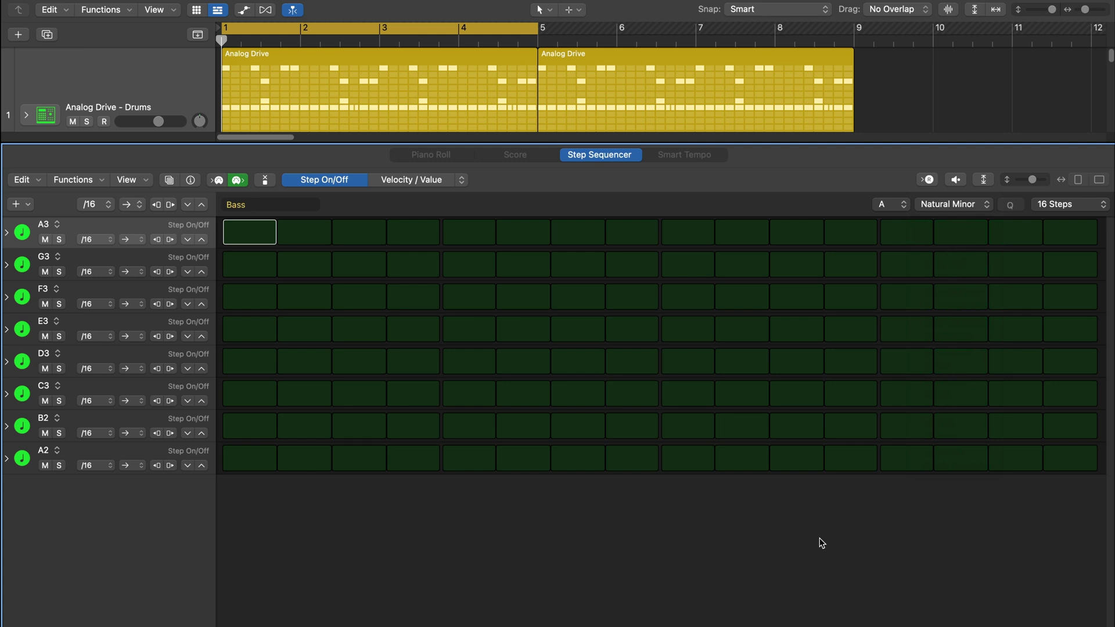
left_click(942, 208)
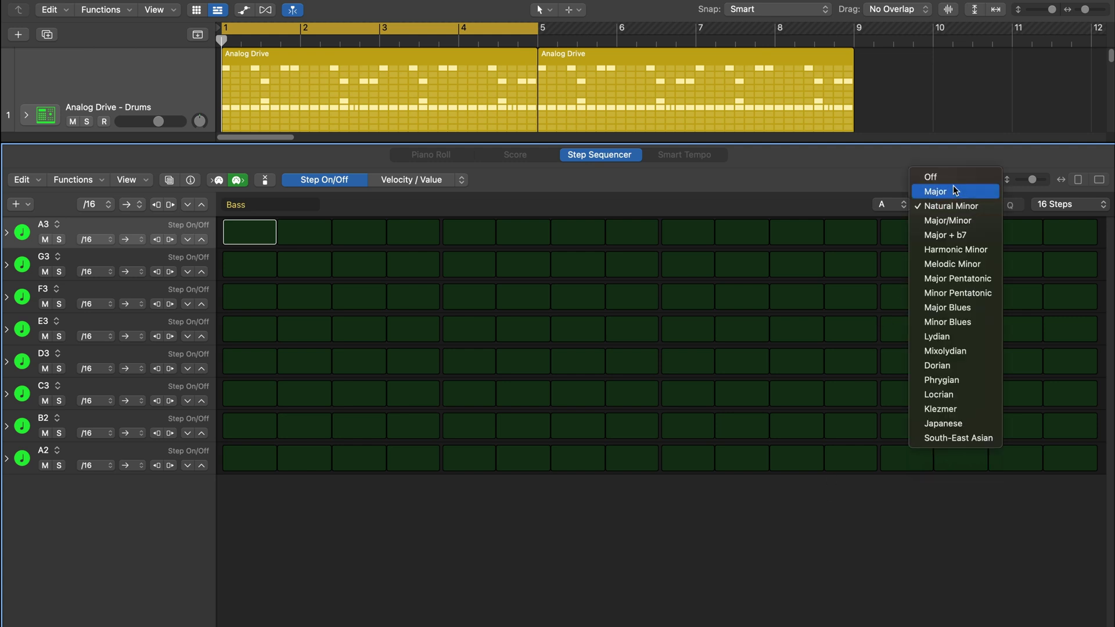
left_click(955, 191)
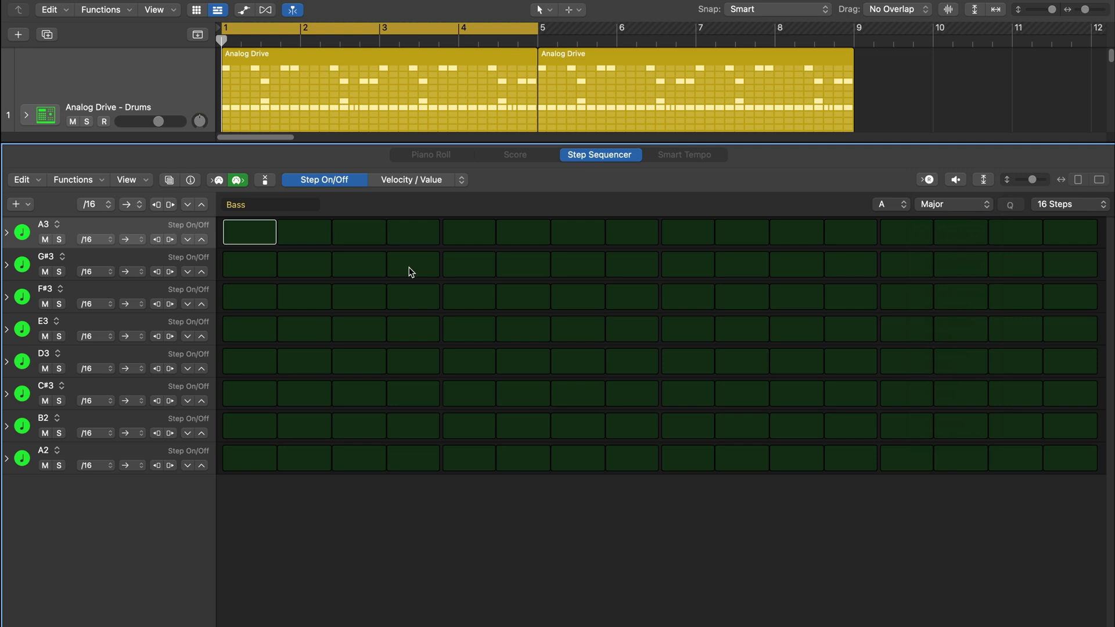
key("super+Down")
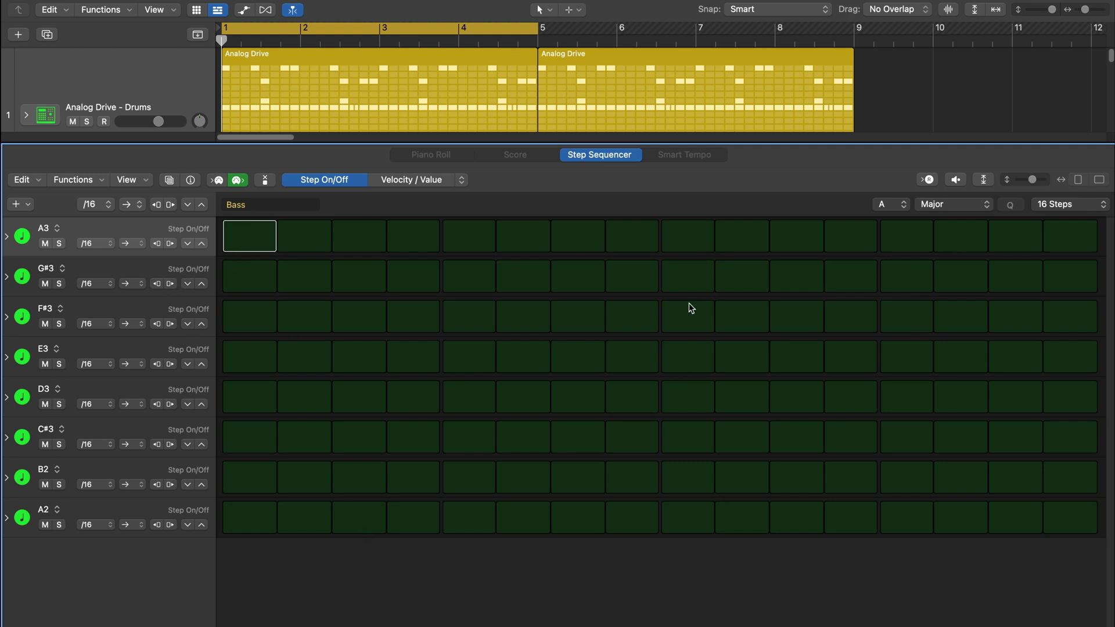
left_click(967, 206)
left_click(973, 221)
Step: Test steps on A2, D3 and E3, then switch all three off again
left_click(241, 520)
left_click(304, 384)
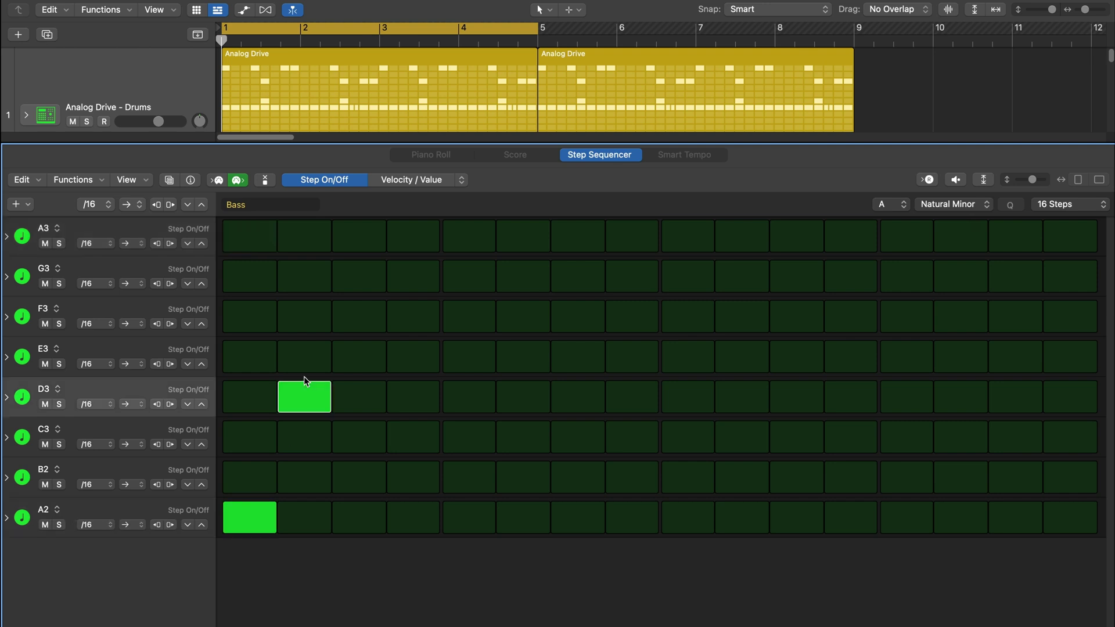
left_click(344, 356)
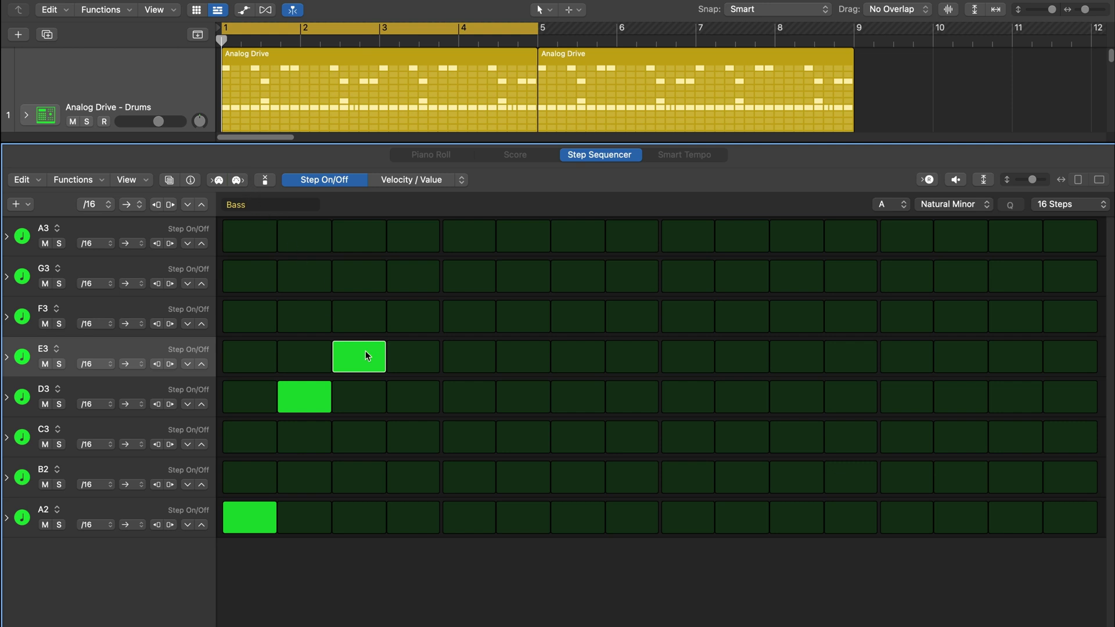
left_click(365, 352)
left_click(313, 395)
left_click(263, 525)
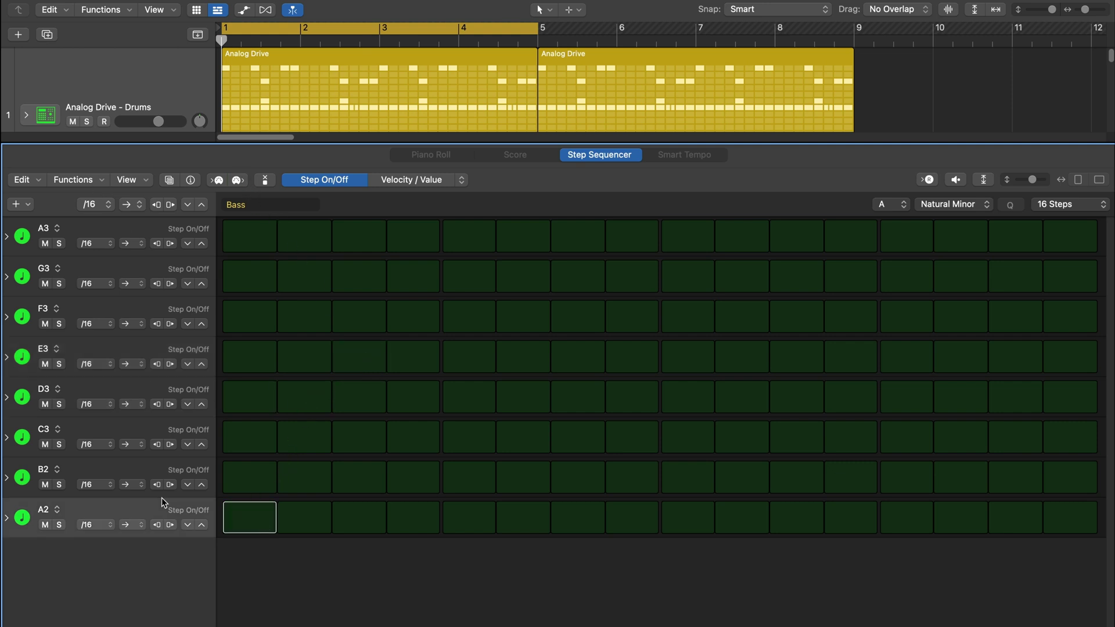
Step: Load the Minor template from the pattern browser for the Bass pattern
left_click(170, 180)
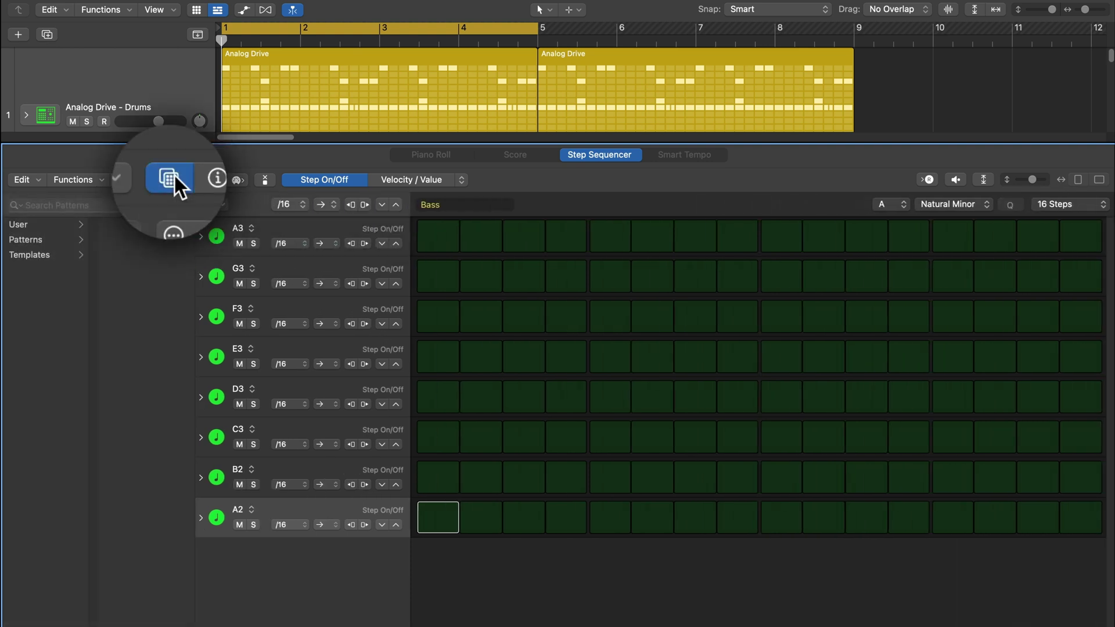
left_click(36, 255)
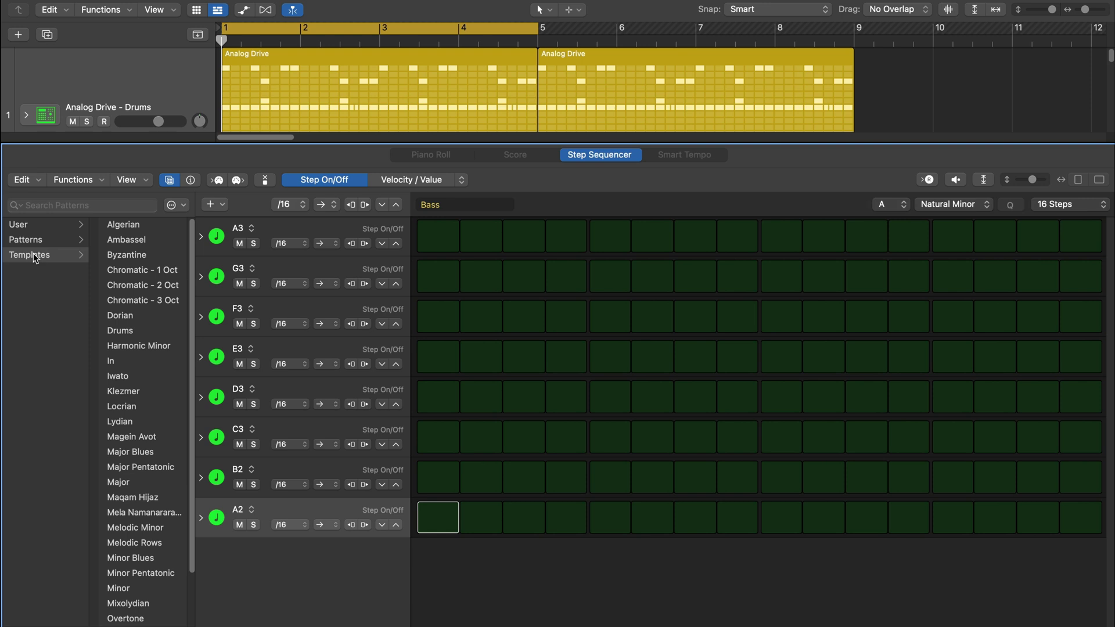
scroll(124, 268, "down", 4)
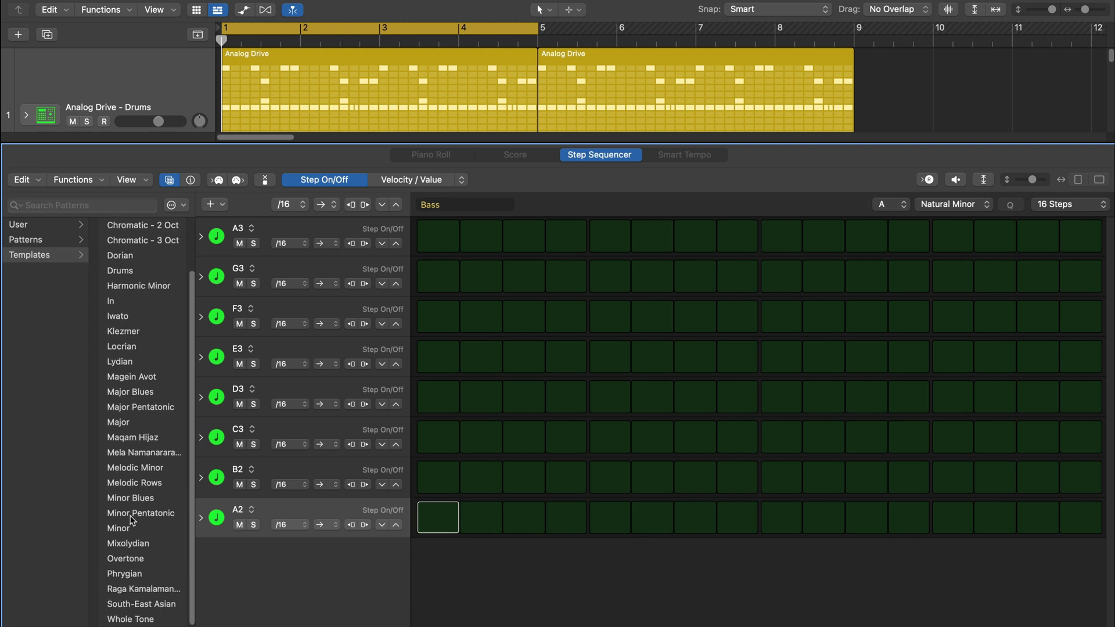
scroll(131, 518, "up", 4)
scroll(130, 518, "down", 4)
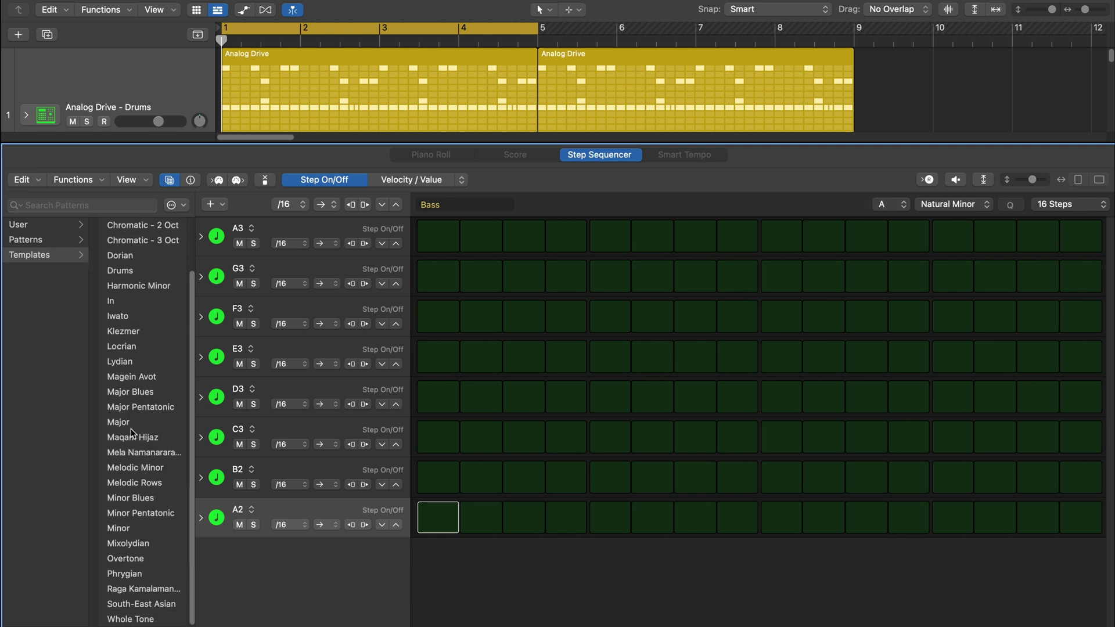
left_click(162, 536)
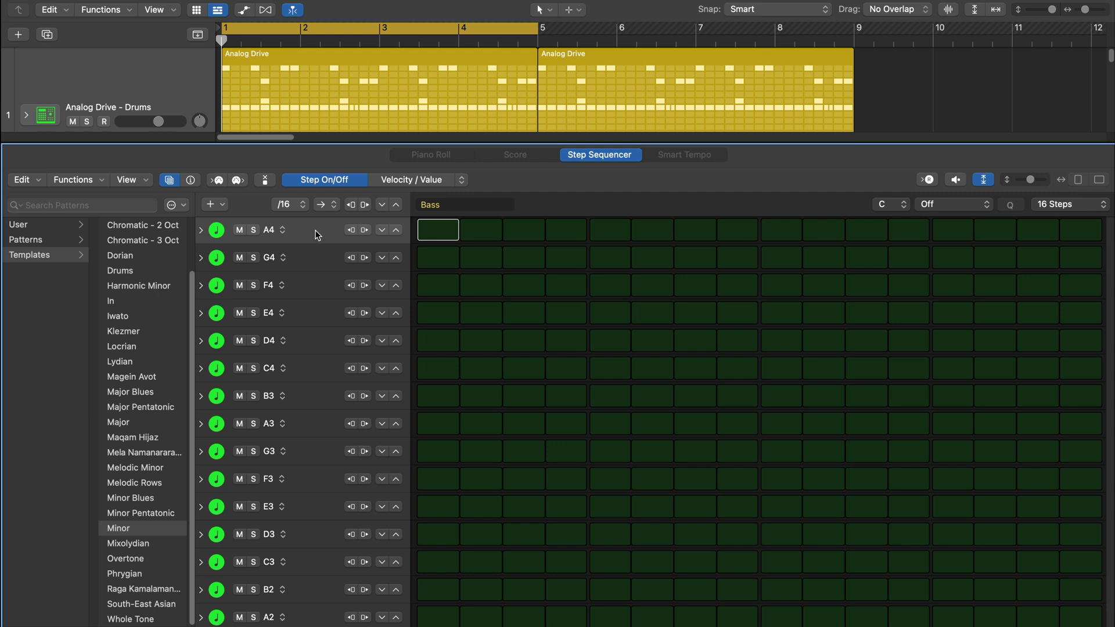
Step: Set the pattern key to A and scale to Natural Minor, then hide the browser
left_click(886, 206)
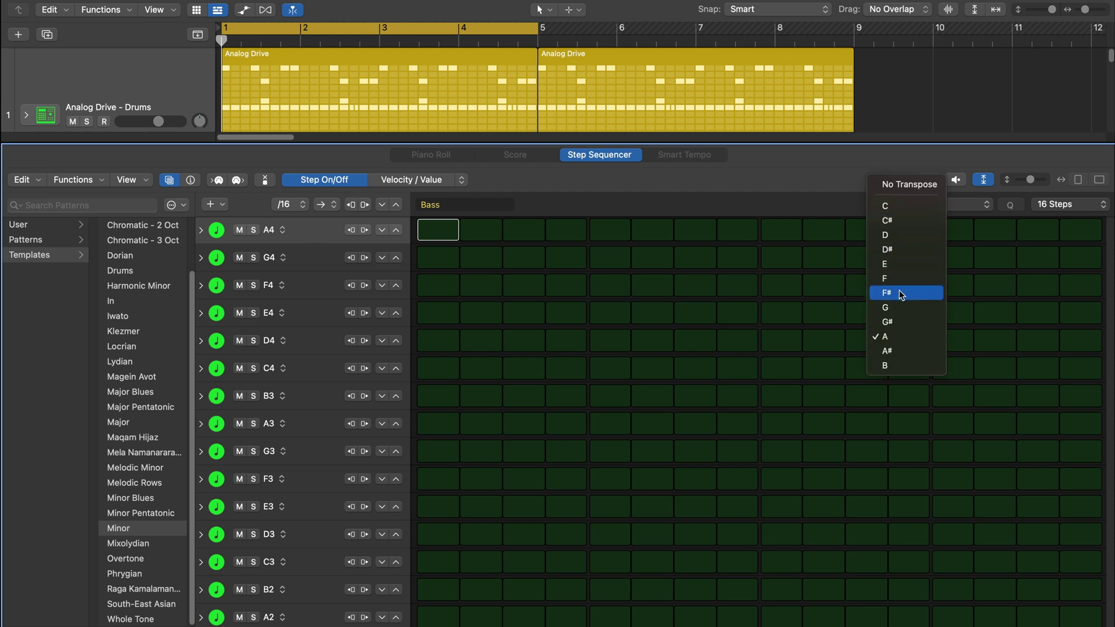
left_click(897, 337)
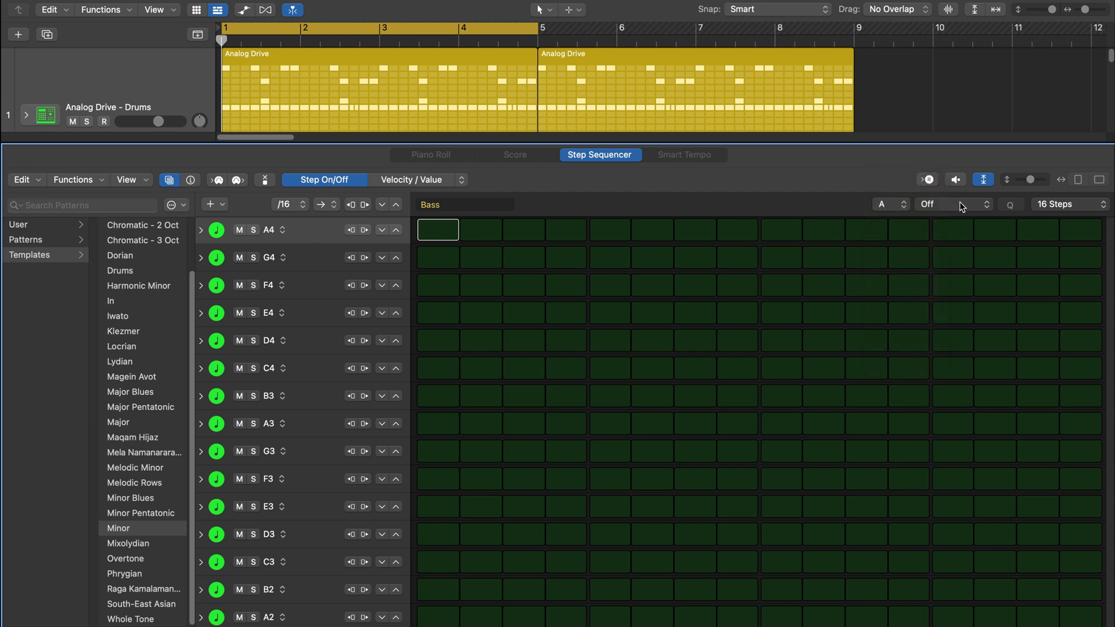
left_click(968, 204)
left_click(957, 220)
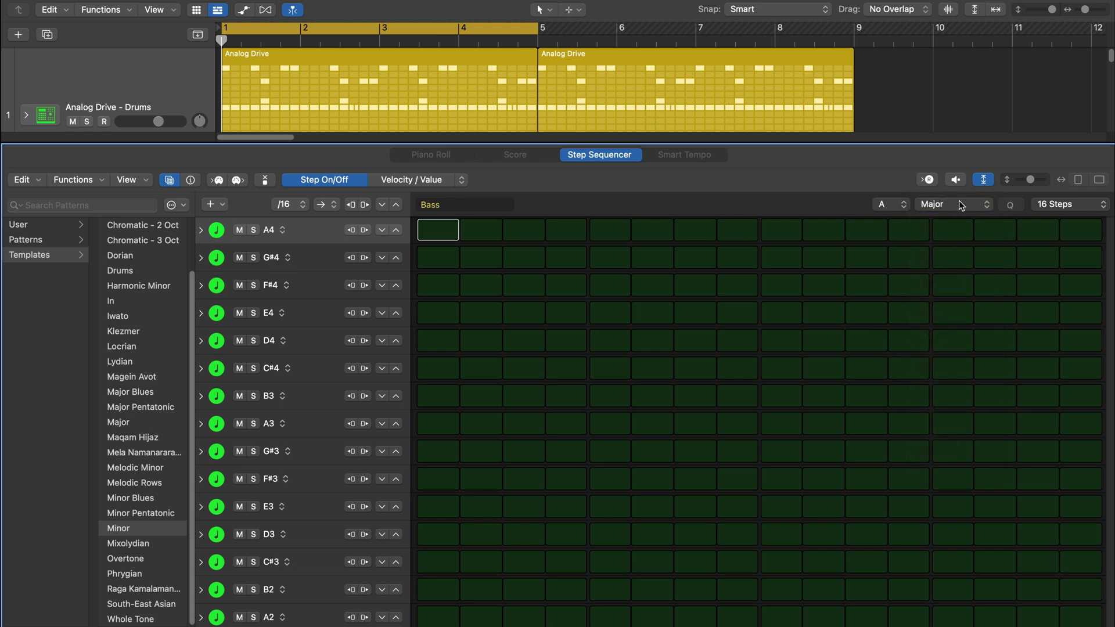
left_click(962, 205)
left_click(953, 227)
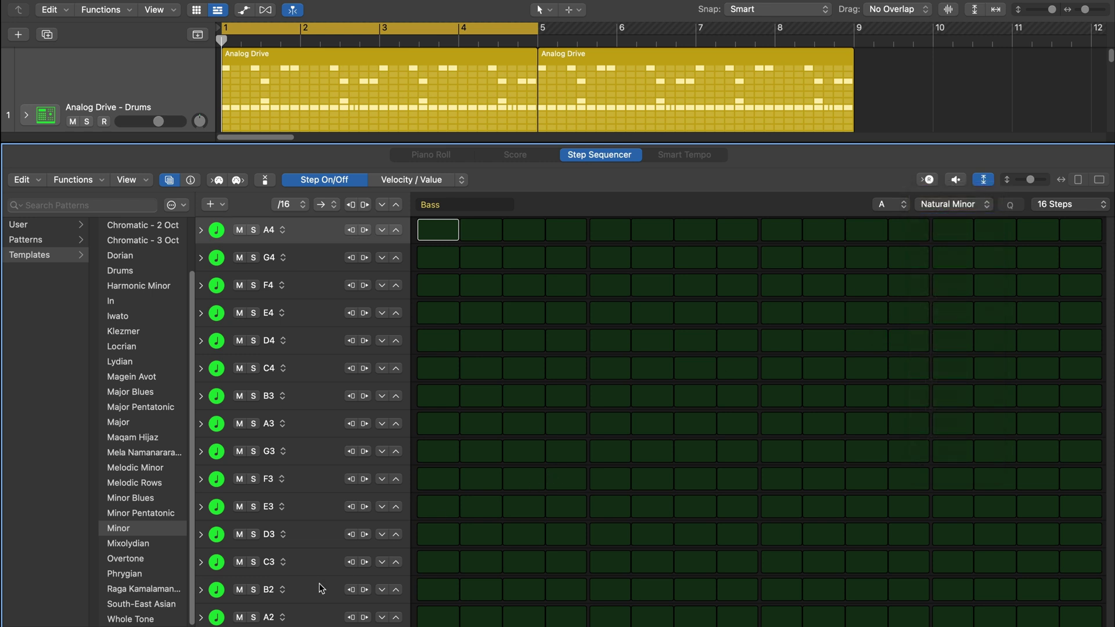
key("b")
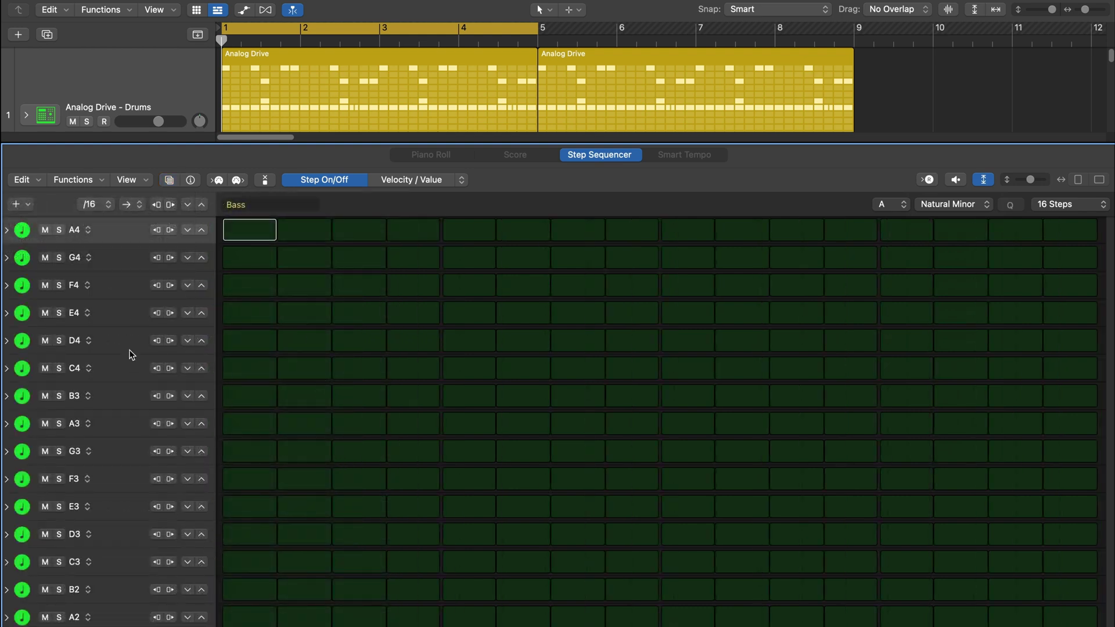
Step: Zoom the Bass rows taller twice to show A3 to A2, with the row selection on B2
right_click(112, 233)
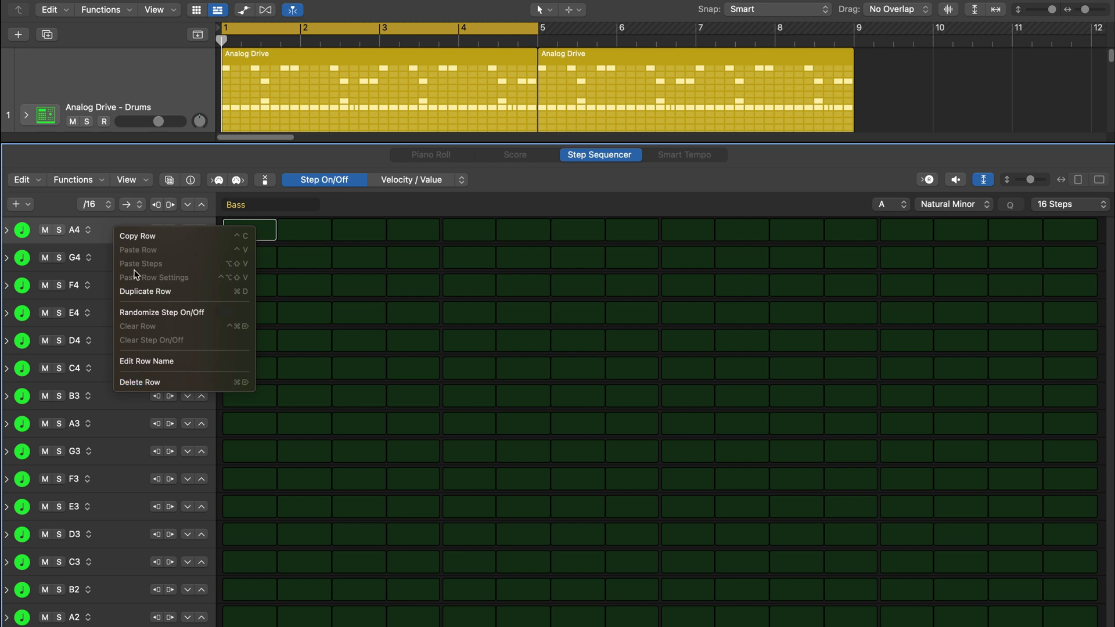
left_click(107, 235)
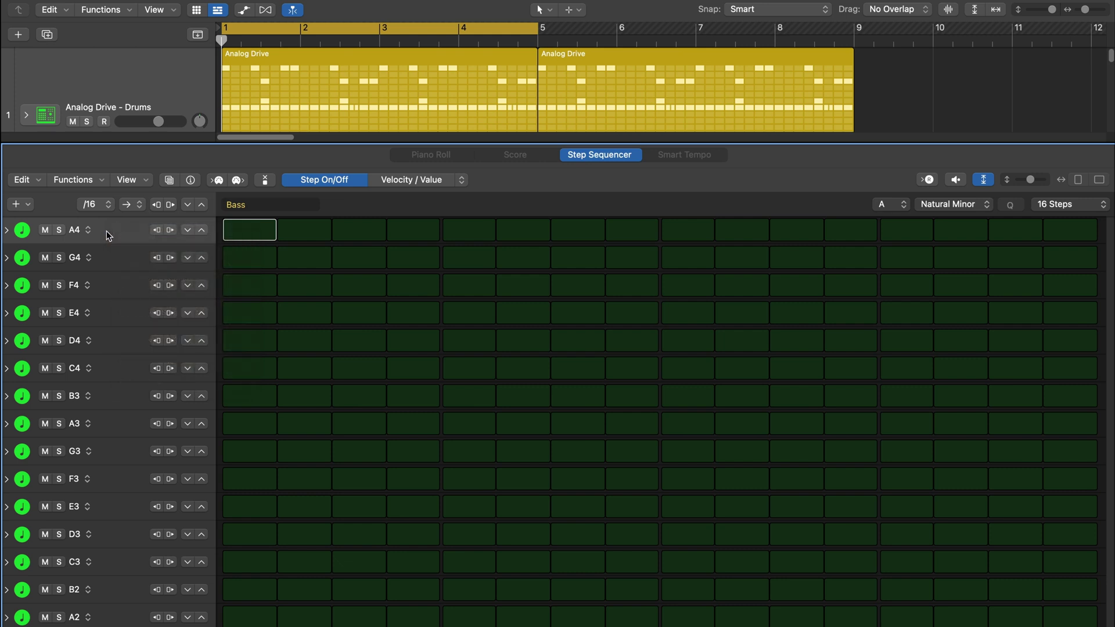
key("super+Down")
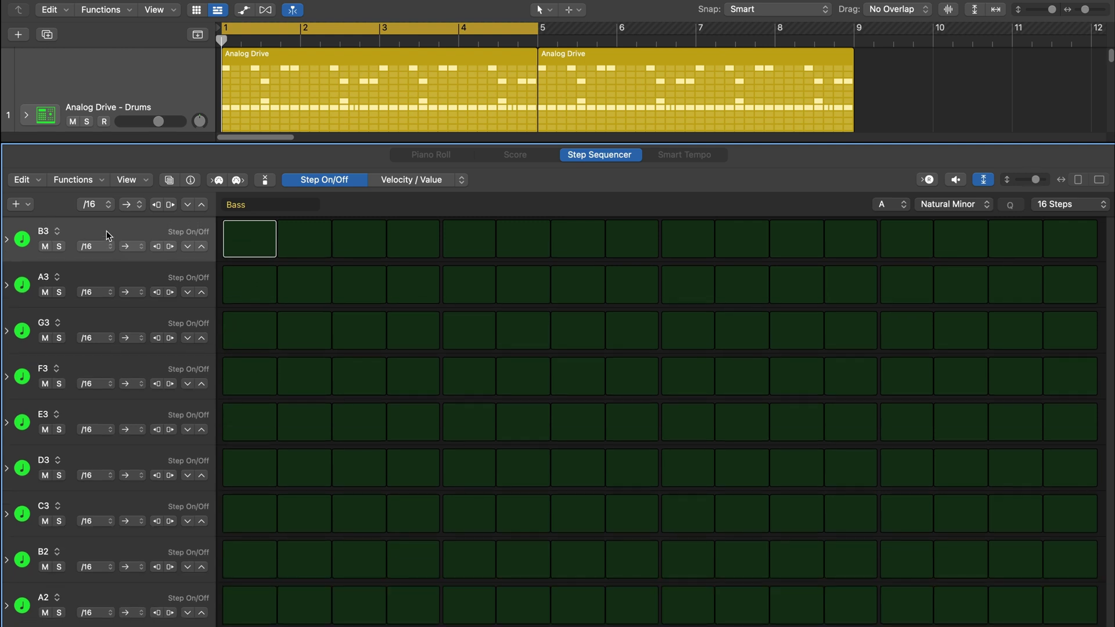
key("super+Down")
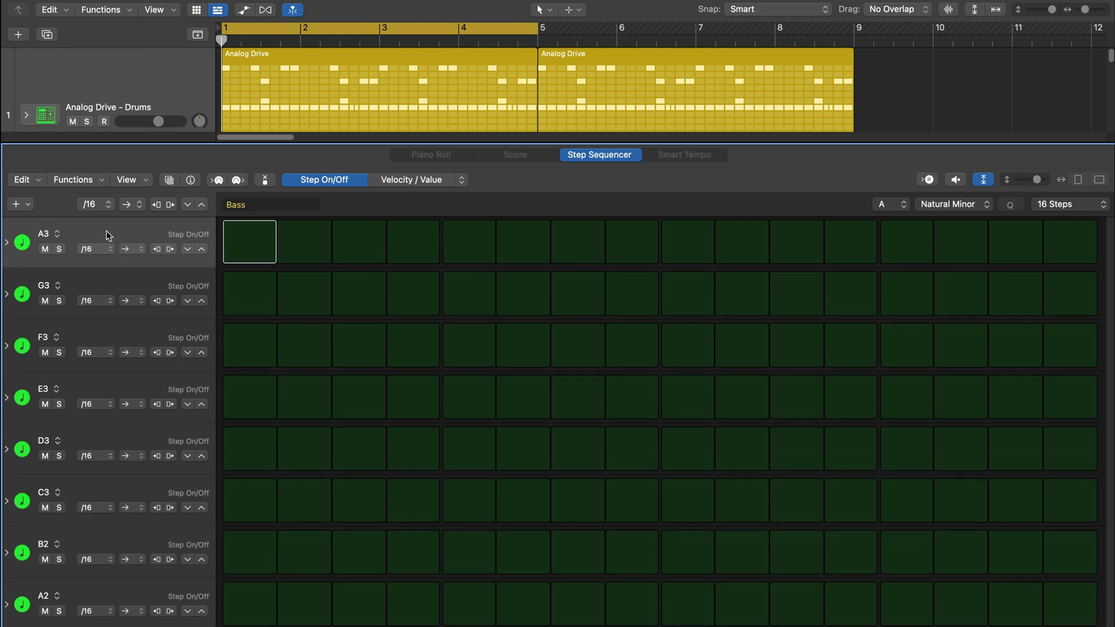
key("Down")
key("Up")
key("Down")
key("Down")
key("Down")
key("Down")
key("Down")
key("Down")
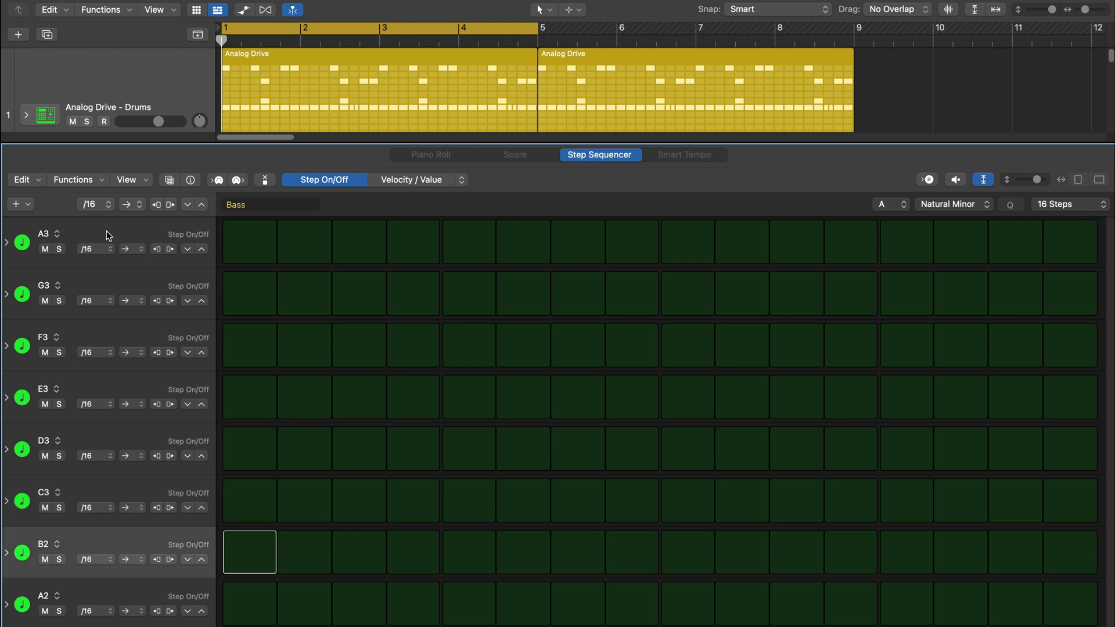
Step: Shift the Bass row pitches down an octave so they run A2 to A1
key("Down")
key("Up")
key("Up")
key("Up")
key("Up")
key("Up")
key("Up")
key("Up")
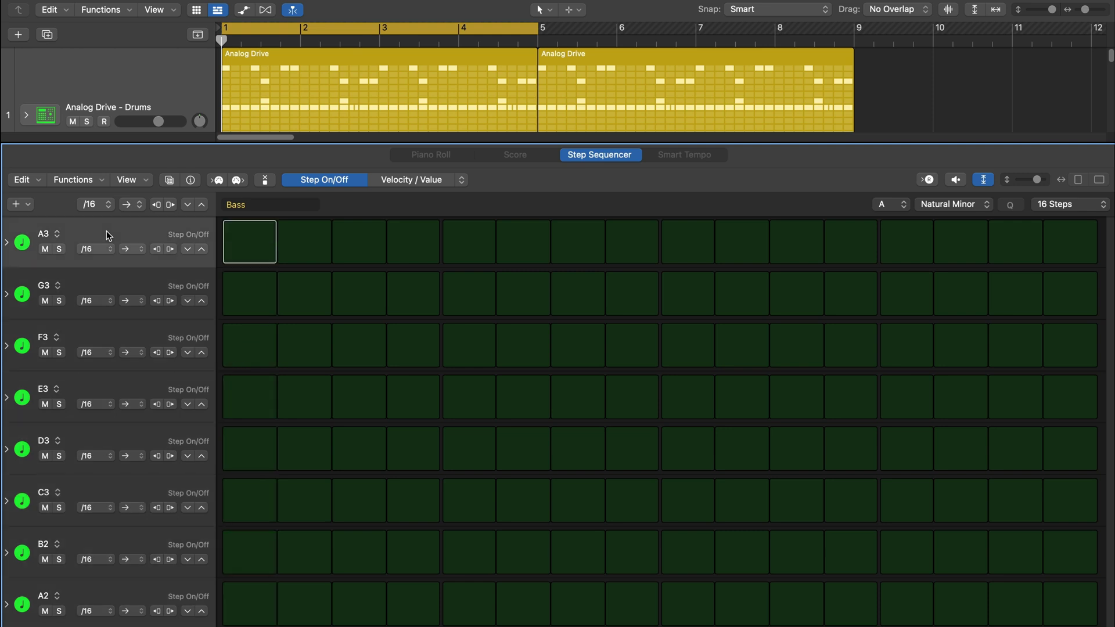
key("Down")
key("Down")
key("Down")
key("Down")
key("Down")
key("Down")
key("Down")
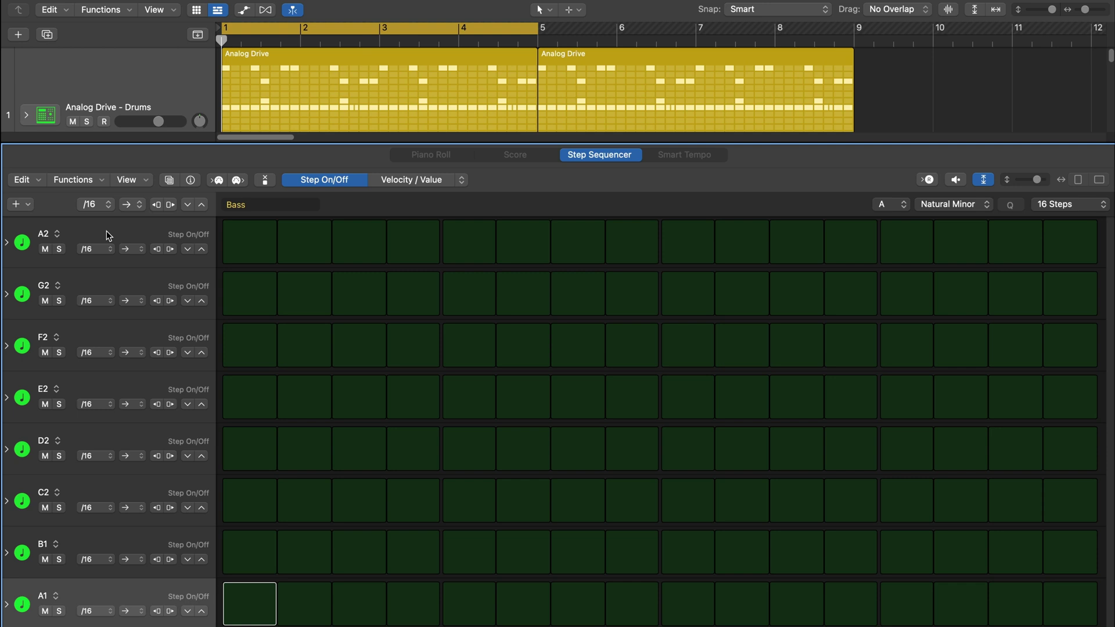
scroll(106, 231, "up", 10)
scroll(107, 231, "down", 3)
scroll(106, 231, "up", 2)
scroll(106, 231, "down", 1)
scroll(106, 231, "down", 3)
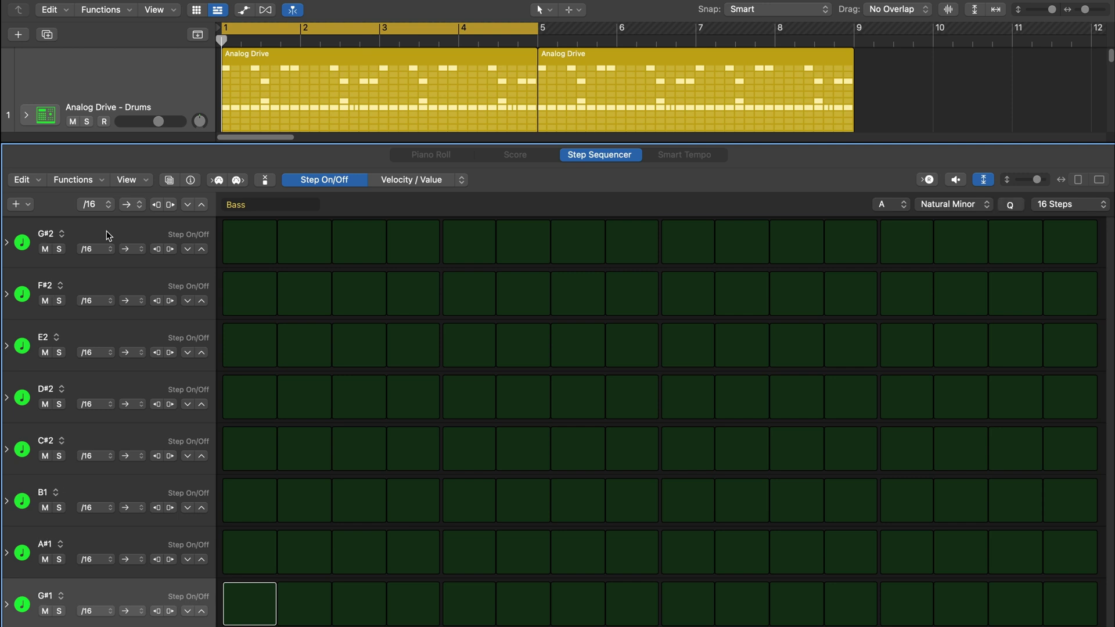
scroll(106, 231, "up", 1)
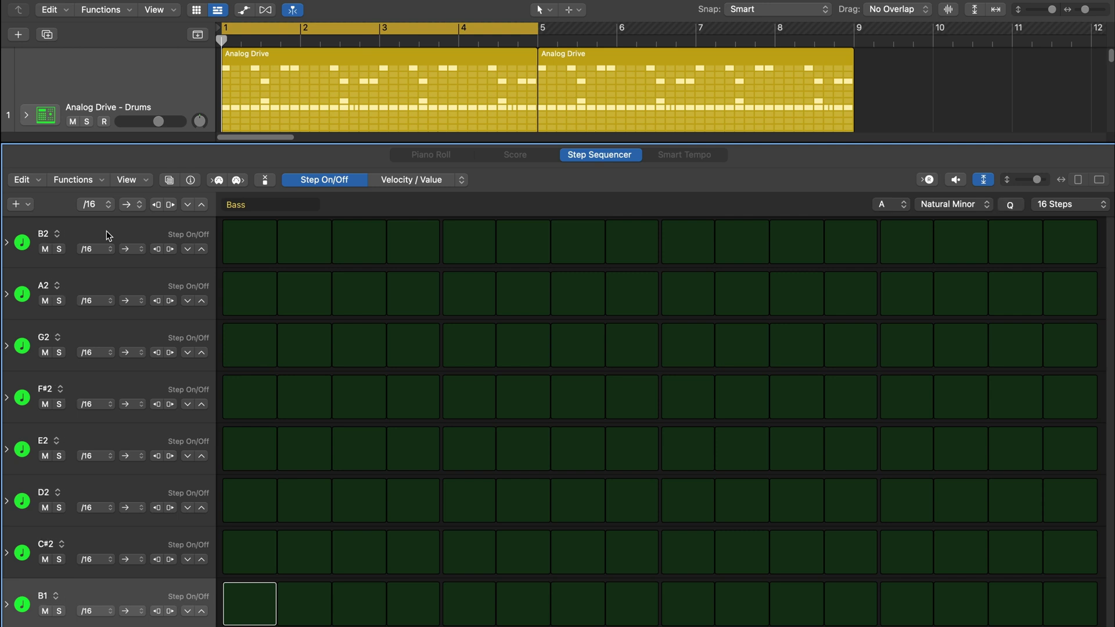
scroll(106, 231, "down", 2)
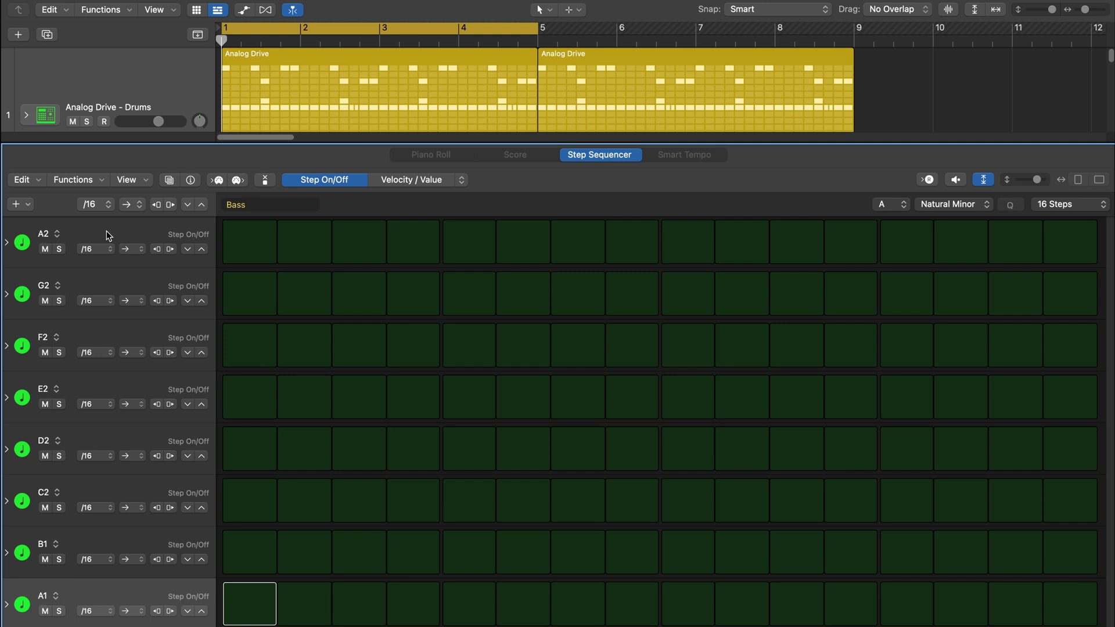
scroll(106, 231, "up", 1)
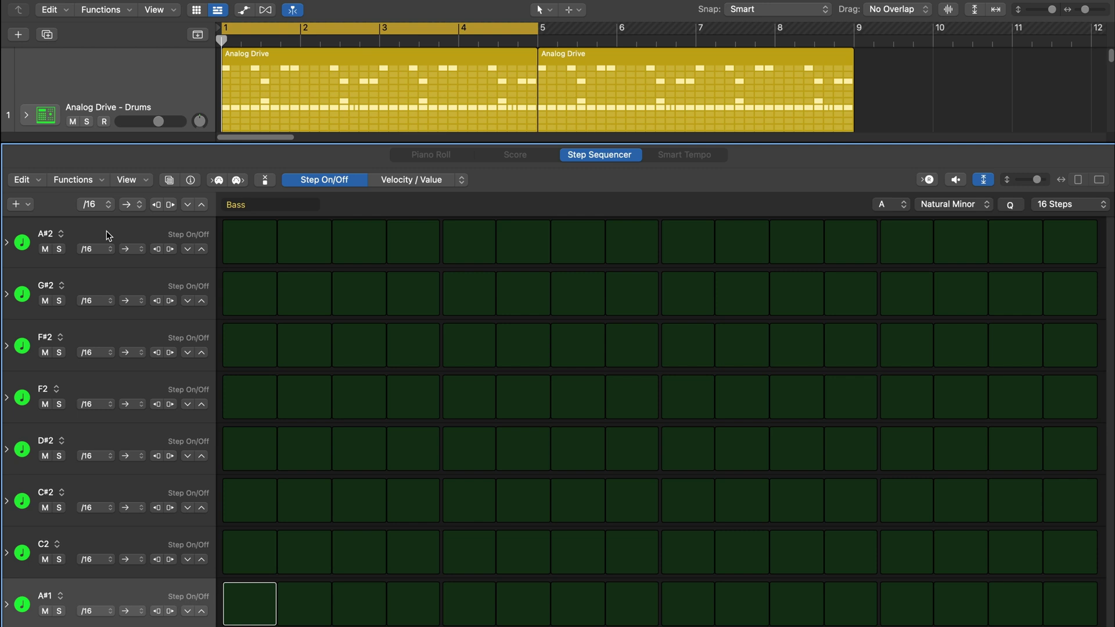
scroll(106, 231, "up", 2)
scroll(106, 235, "up", 2)
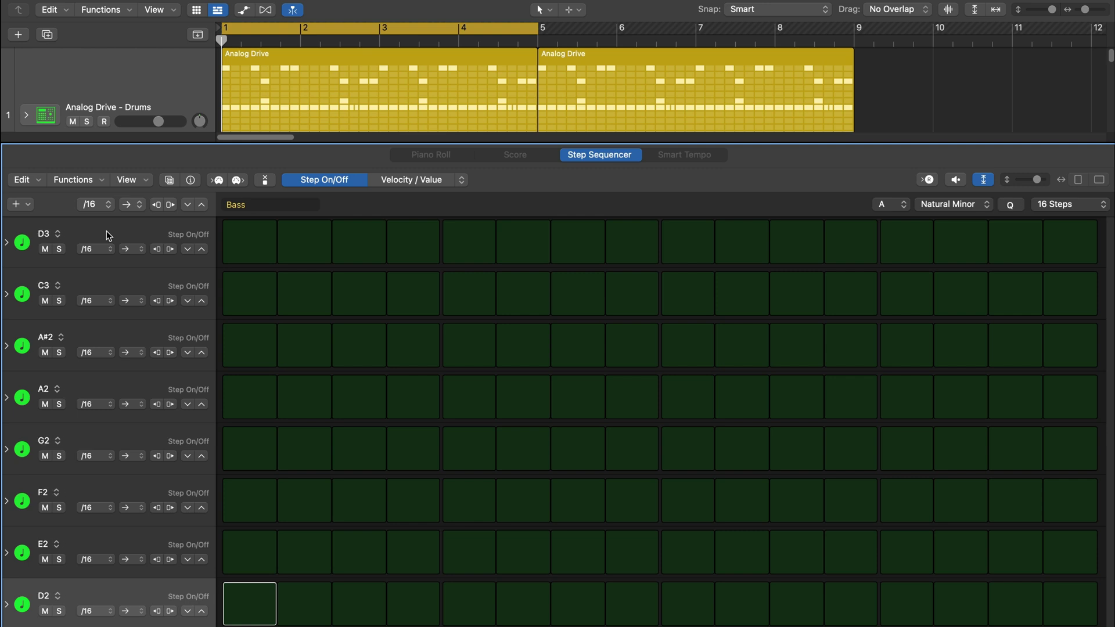
scroll(106, 235, "down", 3)
Step: Set every row's step length to eighth notes and start playback
left_click(100, 205)
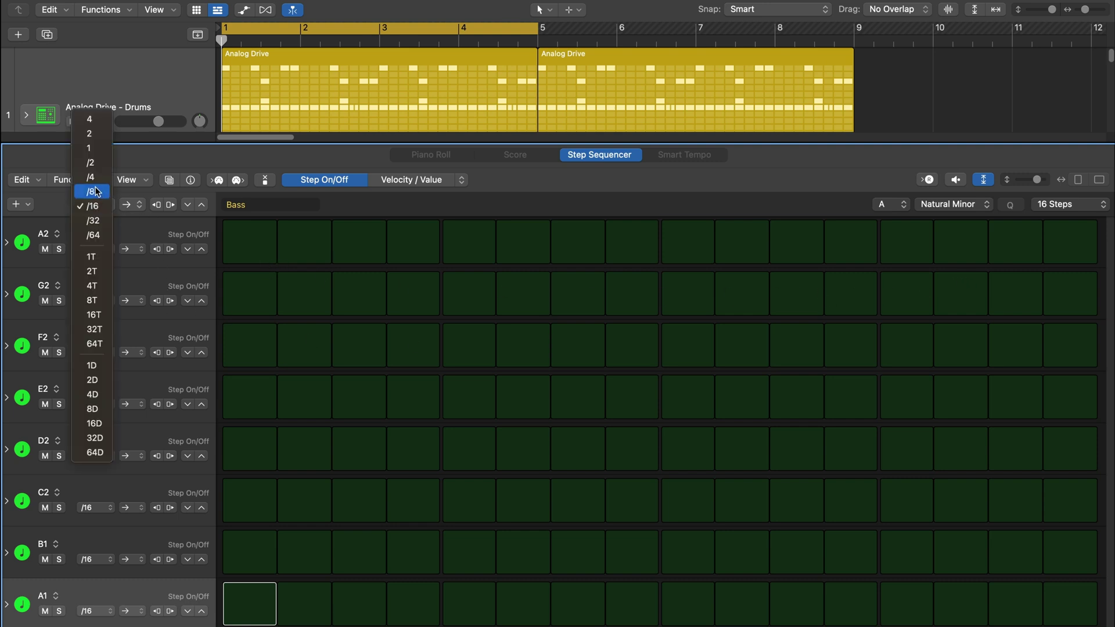
left_click(97, 192)
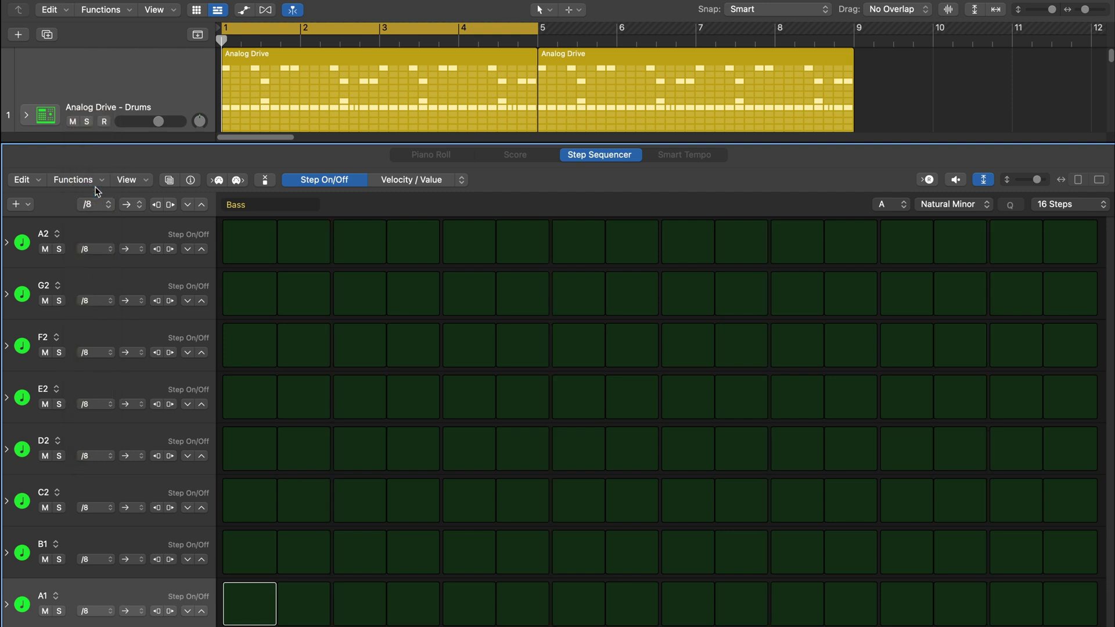
key("space")
Step: Program A1 on steps 1, 2, 4, 7, 10 and 12, A2 on step 3, C2 on step 6
left_click(253, 599)
left_click(326, 603)
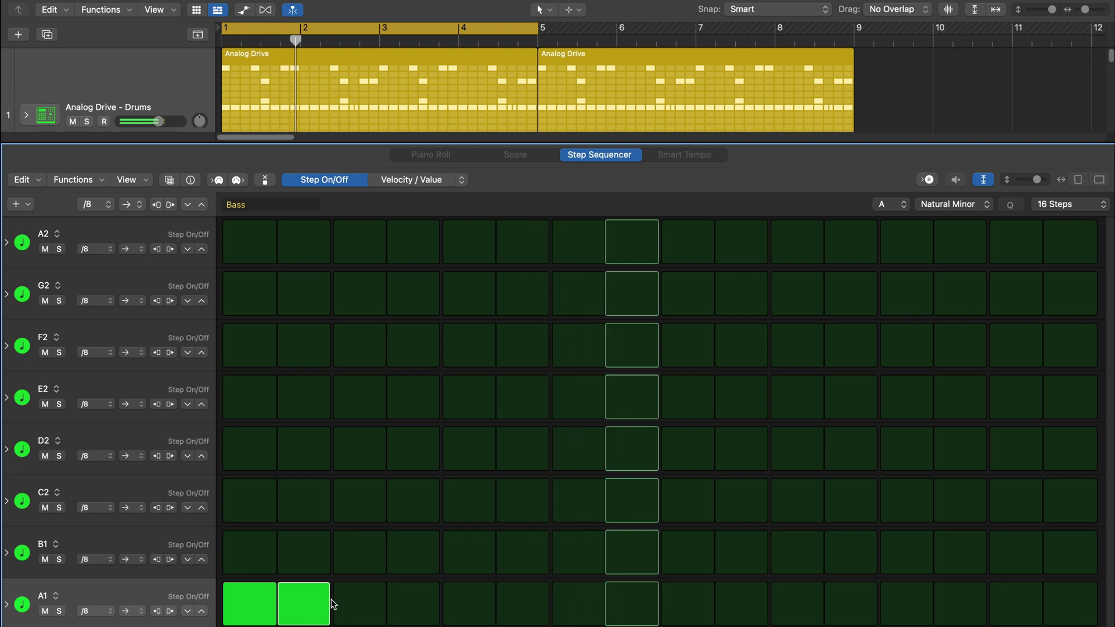
left_click(351, 238)
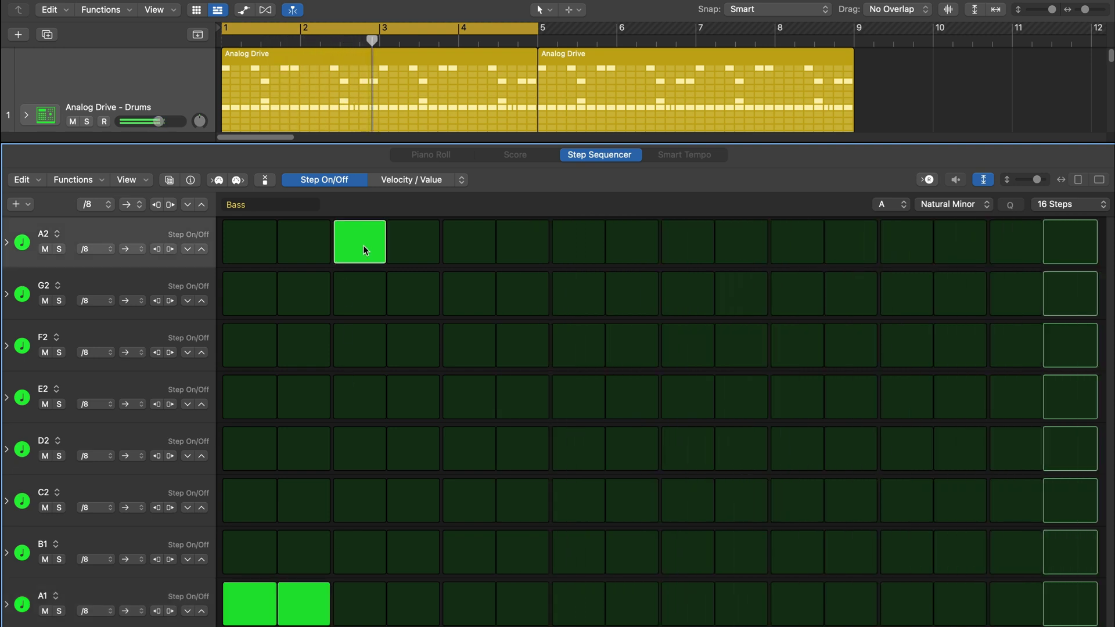
left_click(412, 597)
left_click(523, 603)
left_click(527, 604)
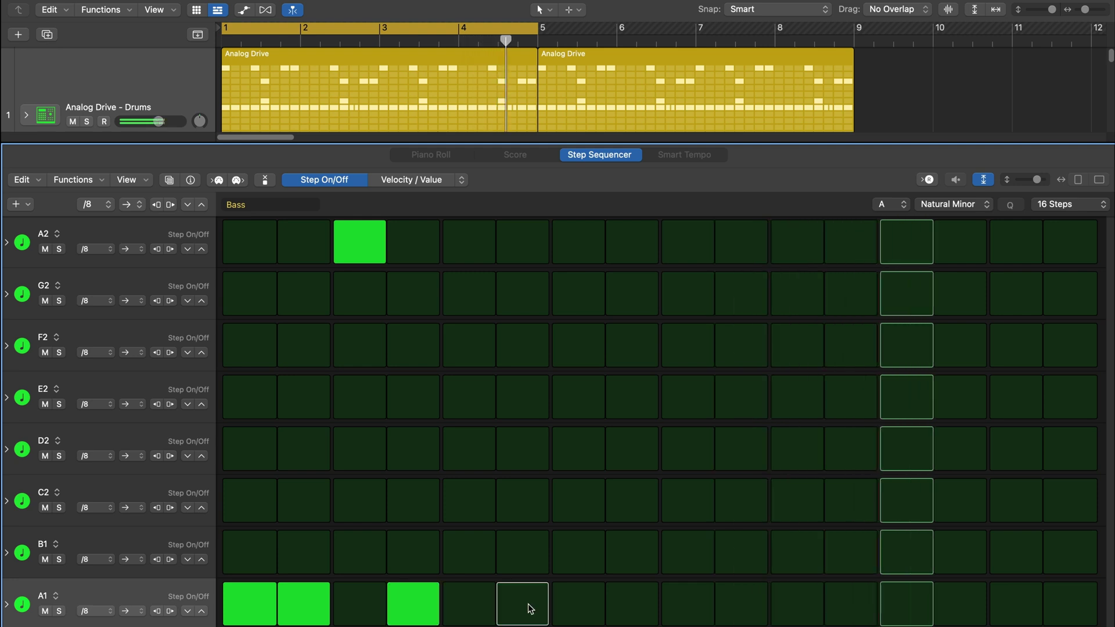
left_click(524, 510)
left_click(583, 606)
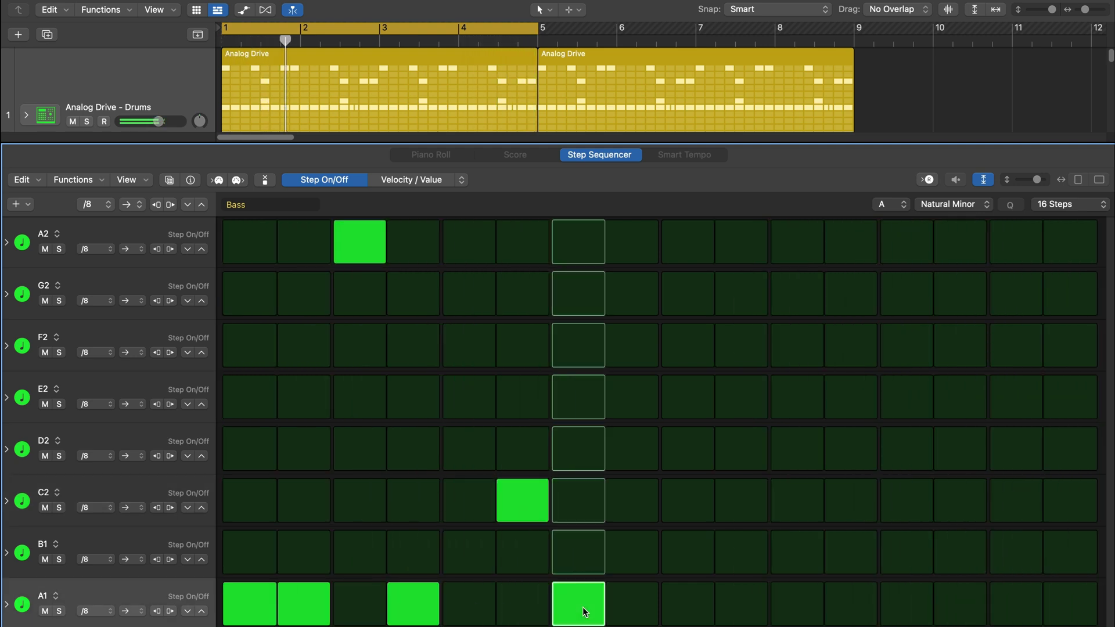
left_click(733, 605)
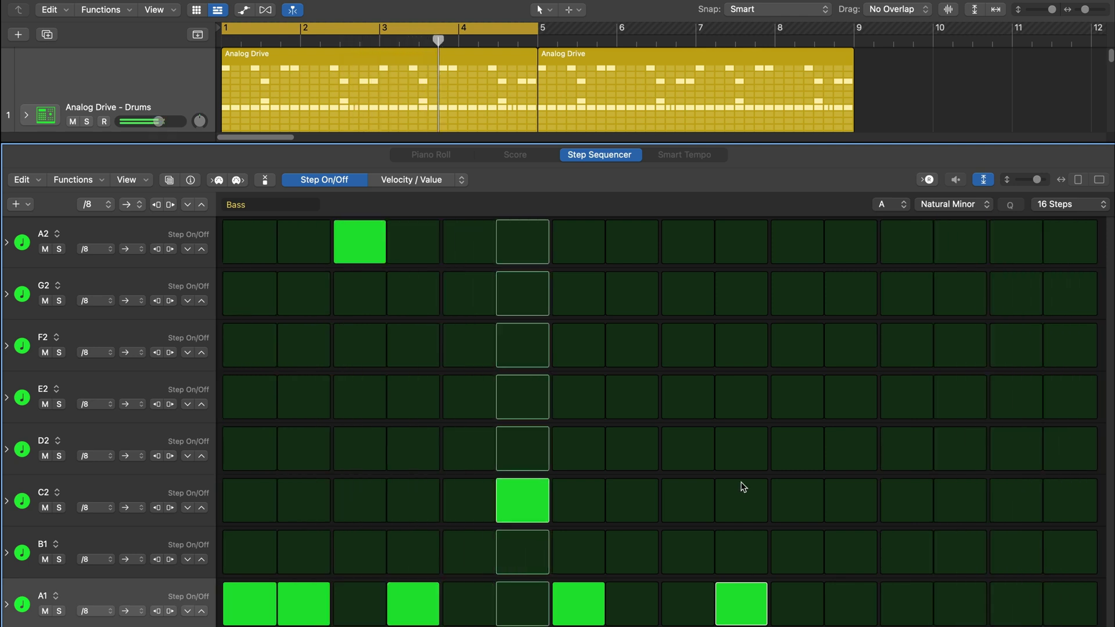
left_click(847, 601)
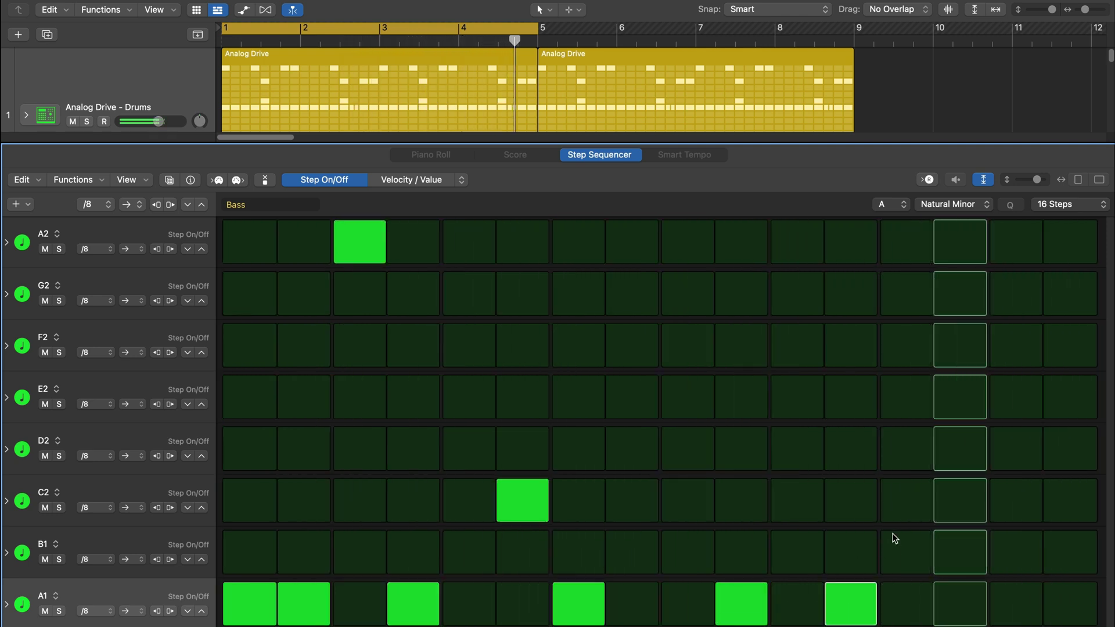
Step: Add F2 on step 13 and G2 on step 15, then stop playback
left_click(909, 297)
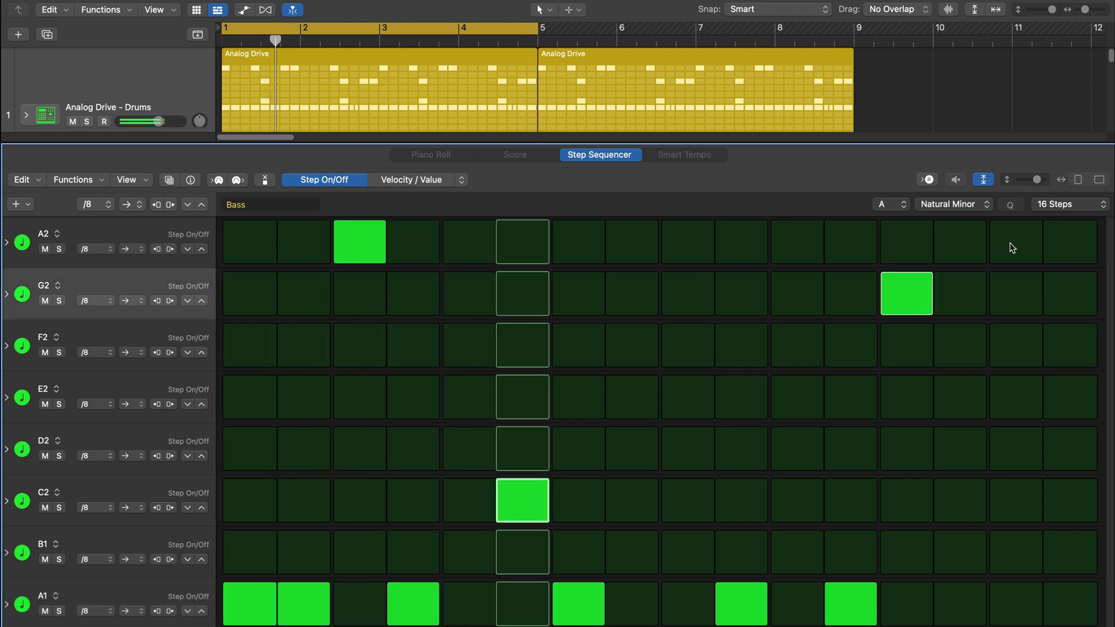
left_click(920, 293)
left_click(923, 339)
left_click(991, 311)
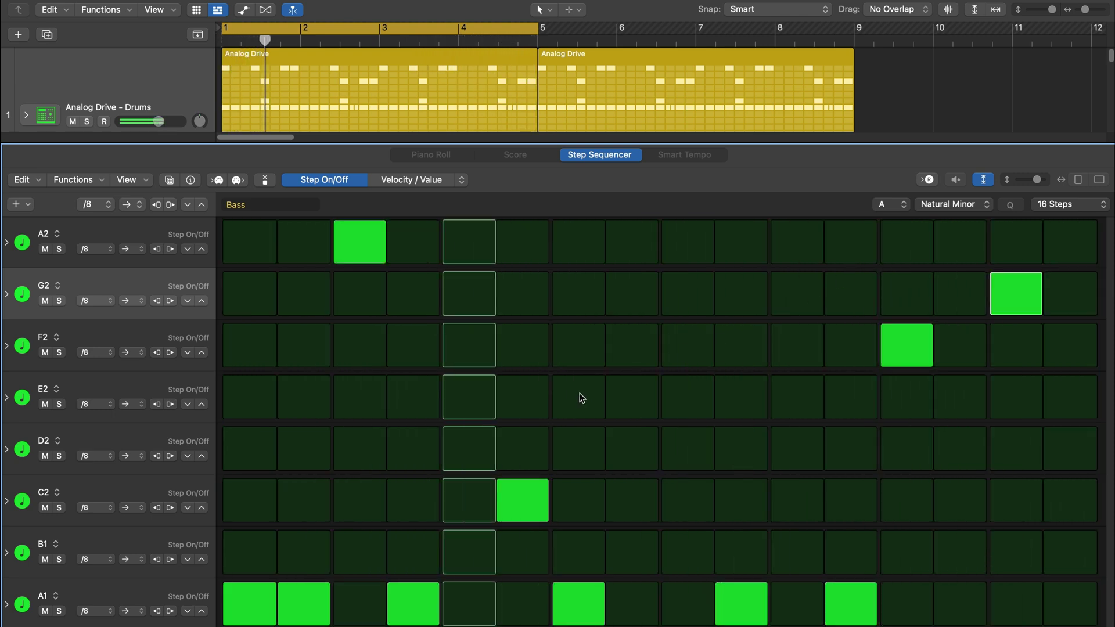
key("space")
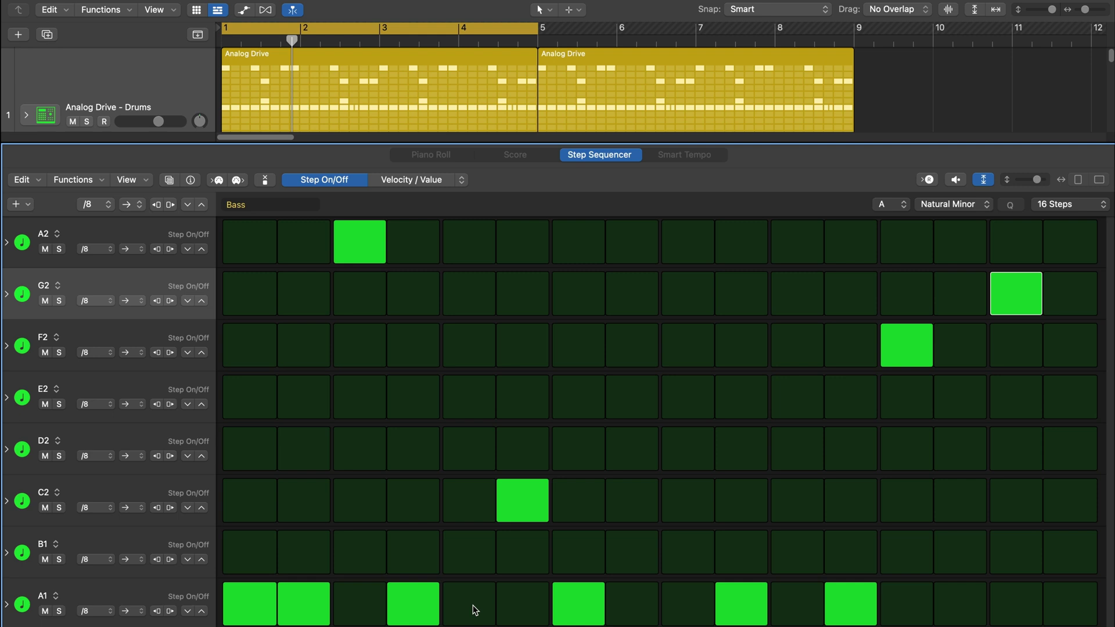
Step: In Tie mode, tie A1 steps 4–5 and 7–8, F2 on step 13, and G2 15–16
left_click(462, 181)
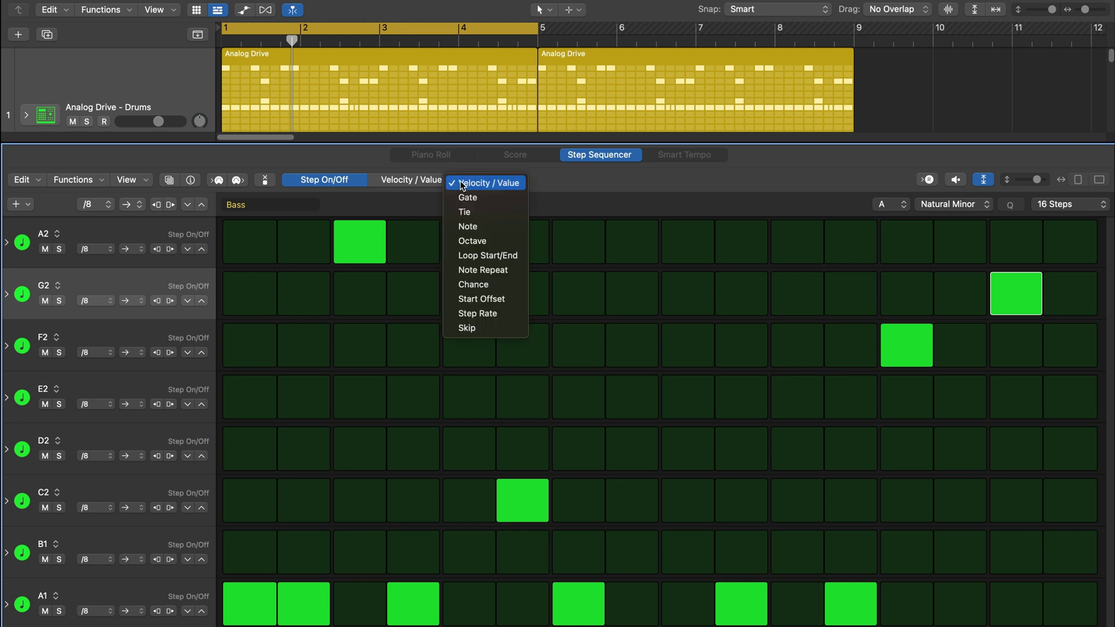
left_click(478, 214)
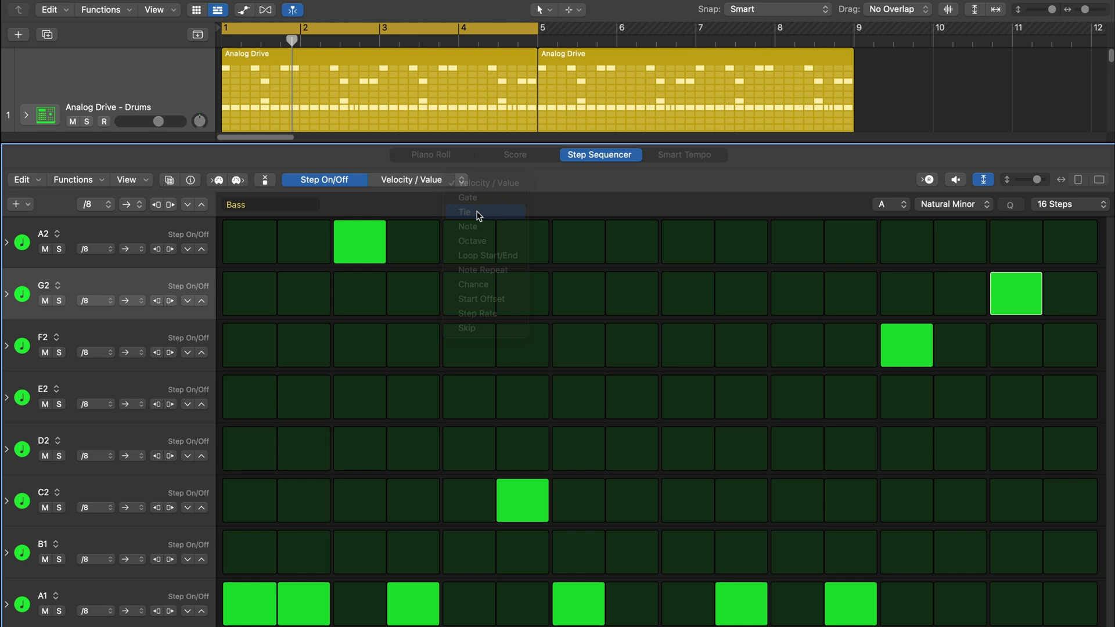
left_click(433, 613)
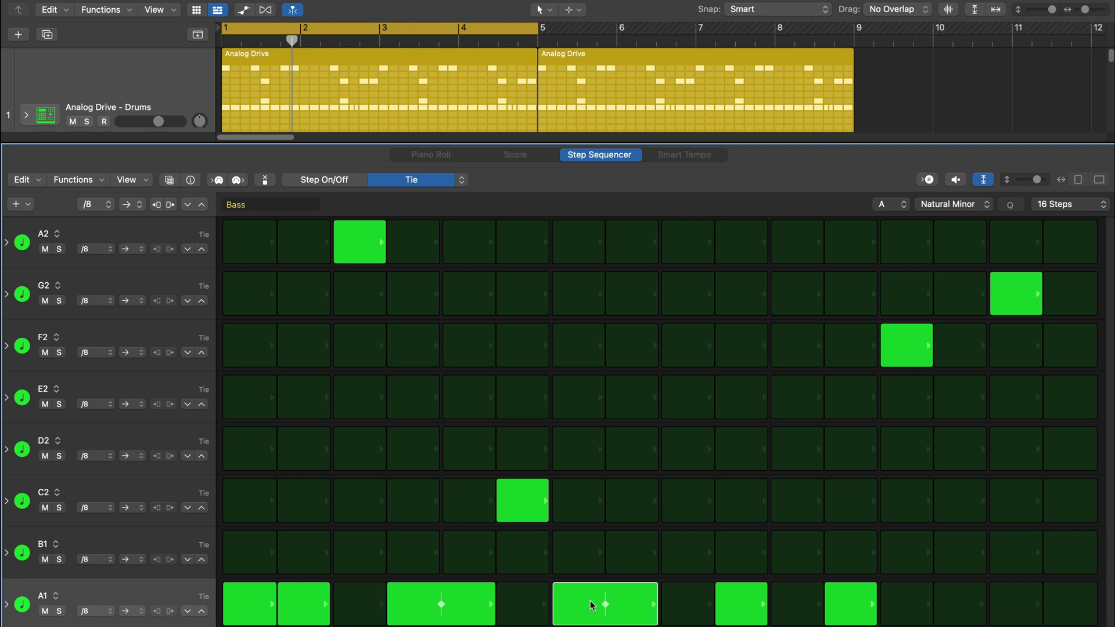
left_click_drag(600, 607, 643, 606)
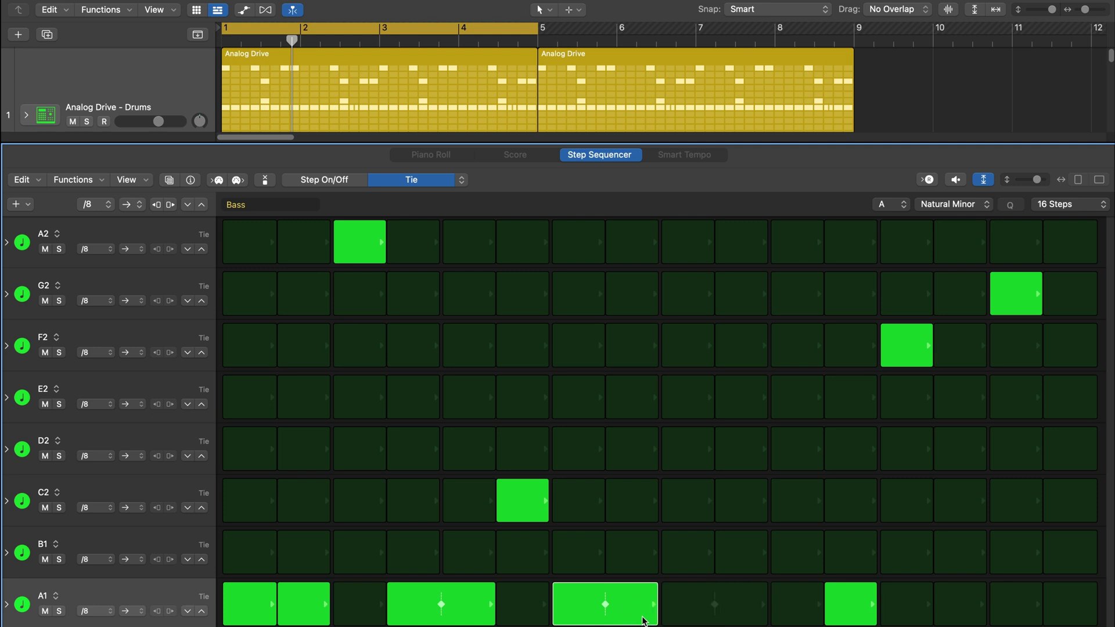
left_click(922, 344)
left_click(1011, 302)
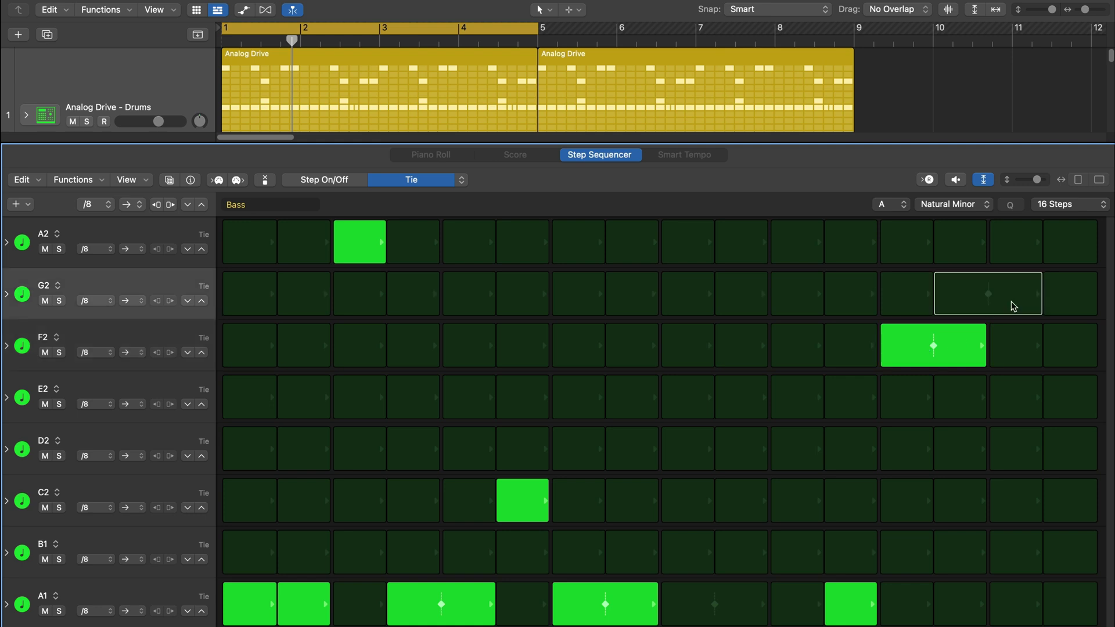
left_click(1048, 302)
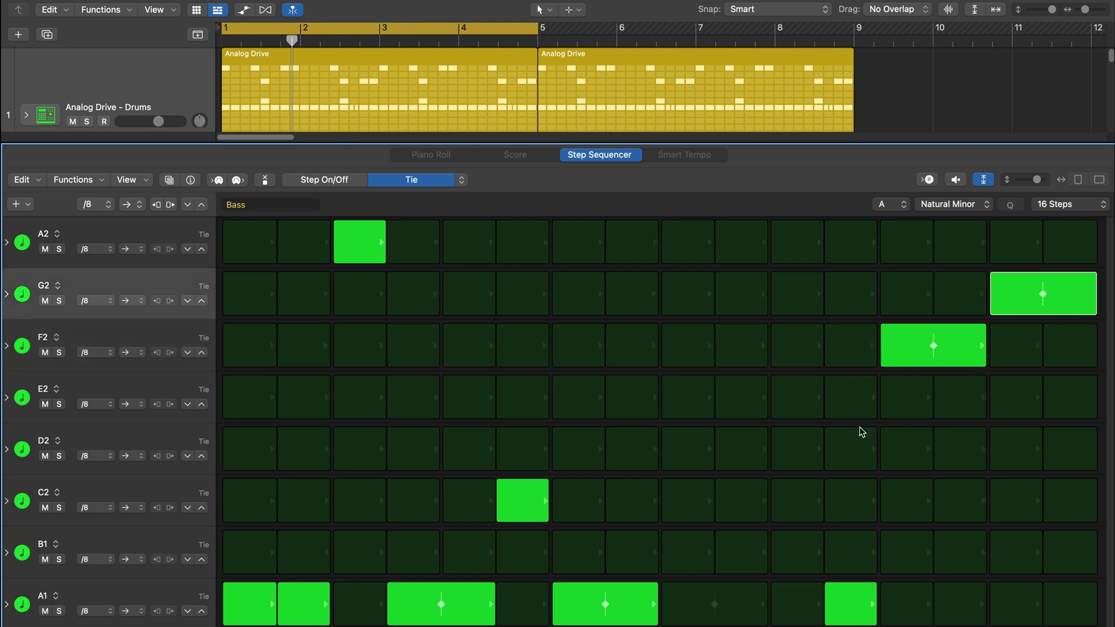
left_click(349, 182)
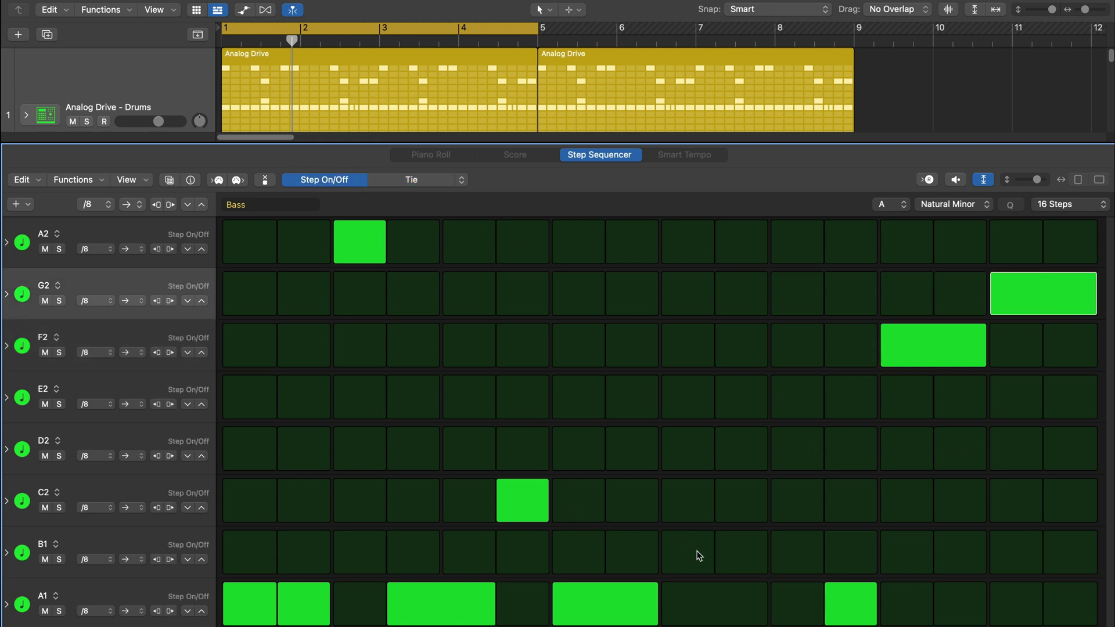
Step: Restore the A1 note on step 10 and return to Step On/Off mode
left_click(444, 181)
left_click(720, 616)
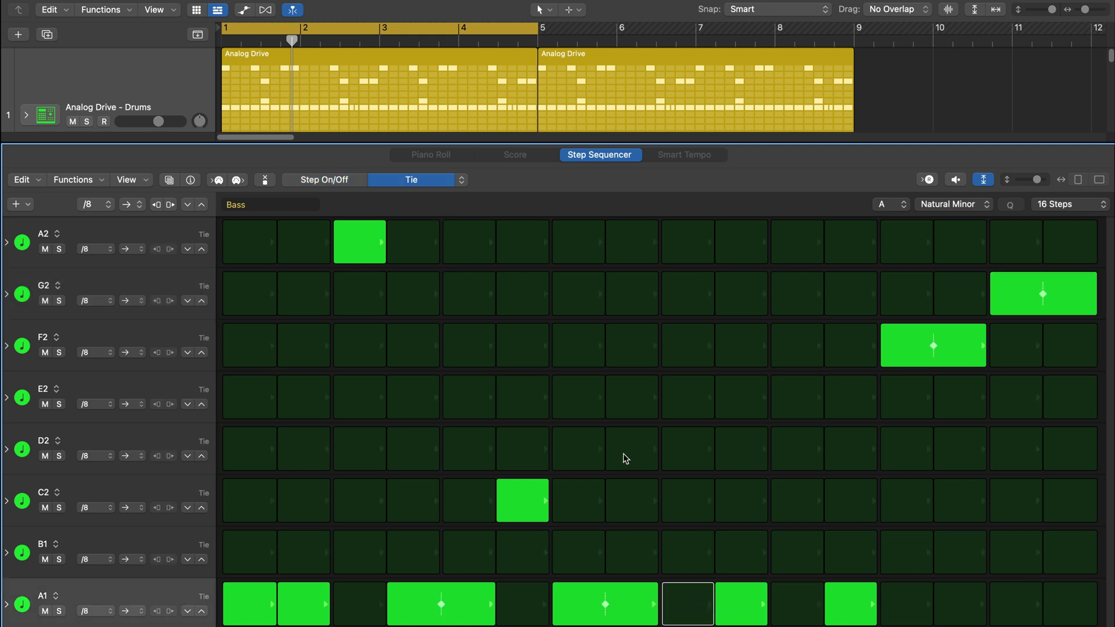
left_click(322, 181)
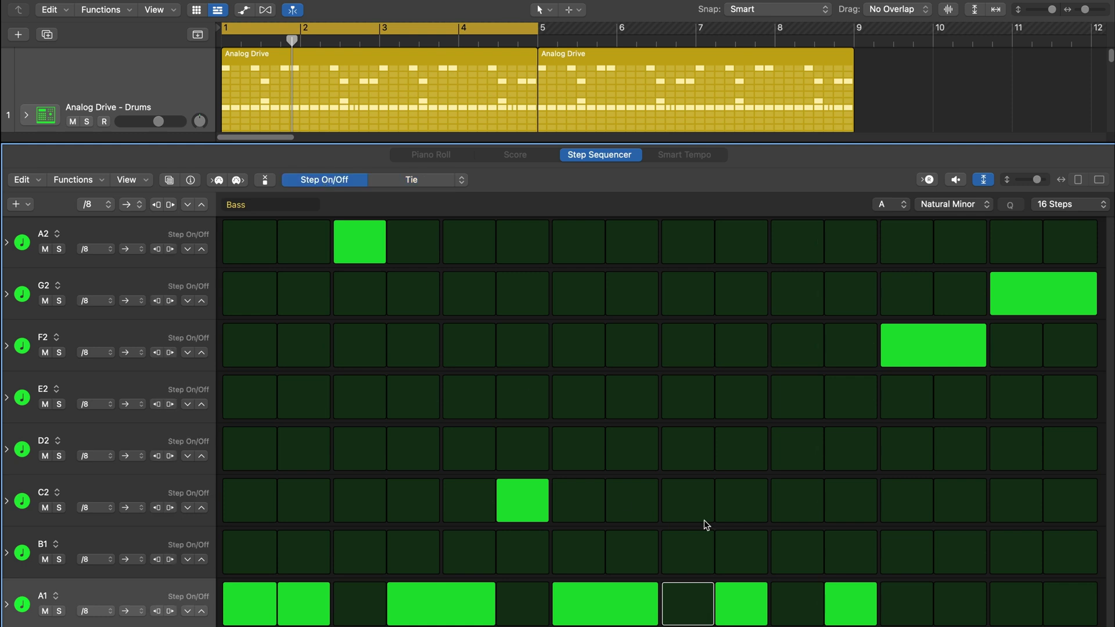
Step: Start playback, add G2 on step 9, and tie A1 step 10 into step 11
key("space")
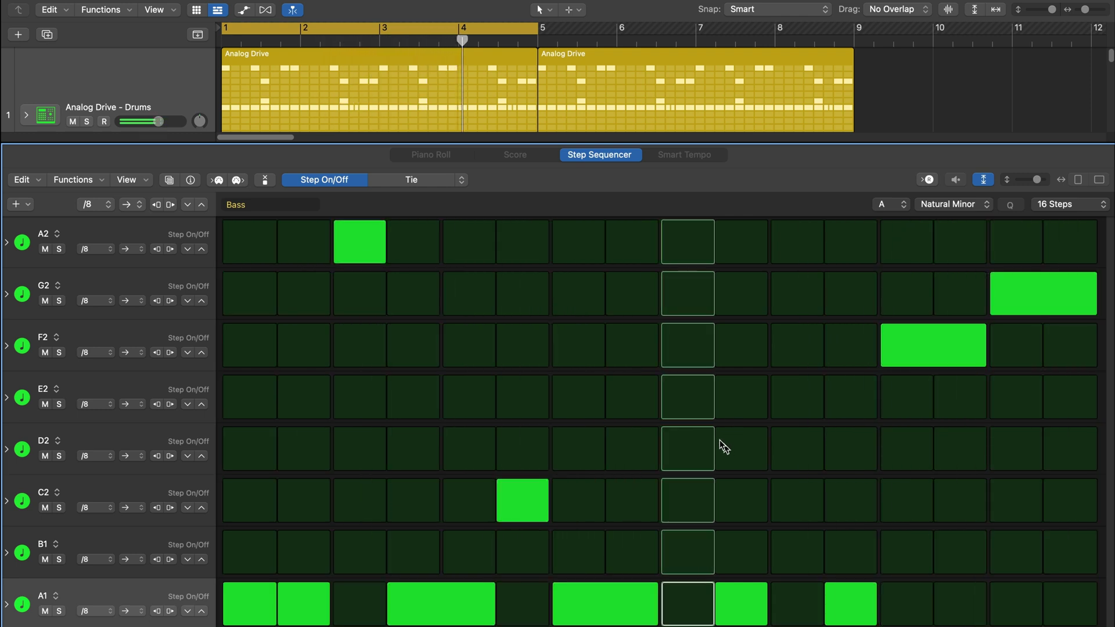
left_click(677, 315)
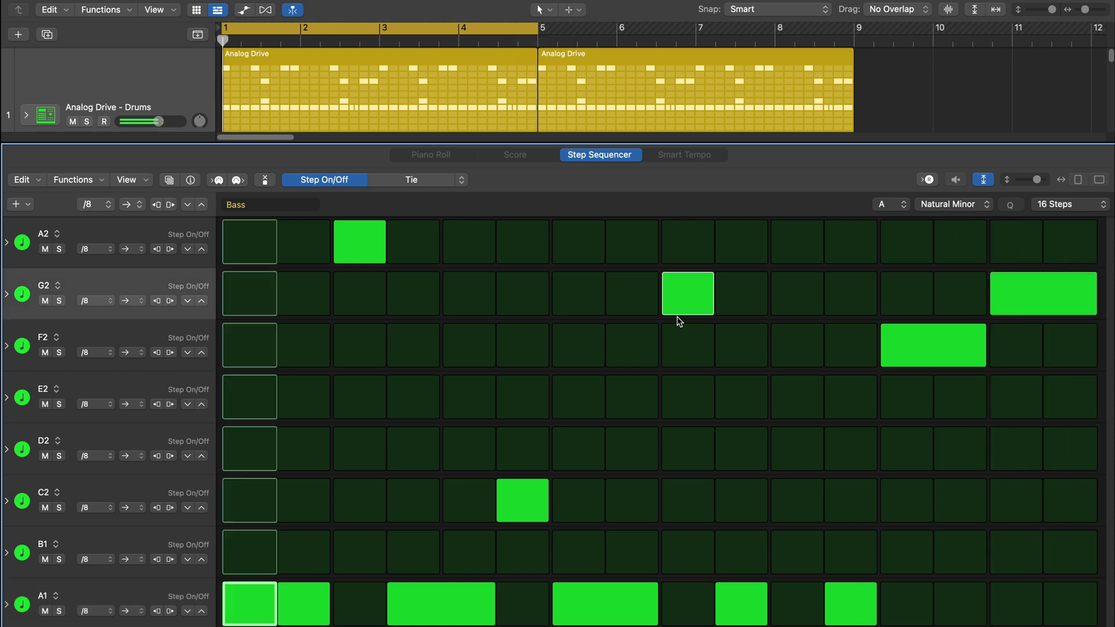
left_click(410, 180)
left_click(760, 610)
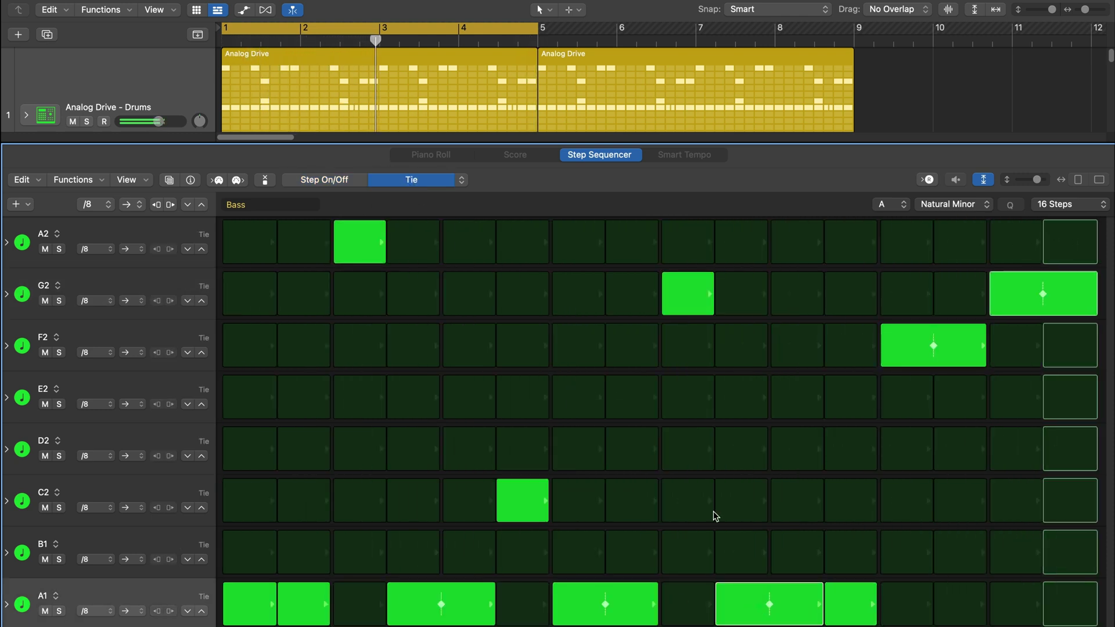
left_click(324, 180)
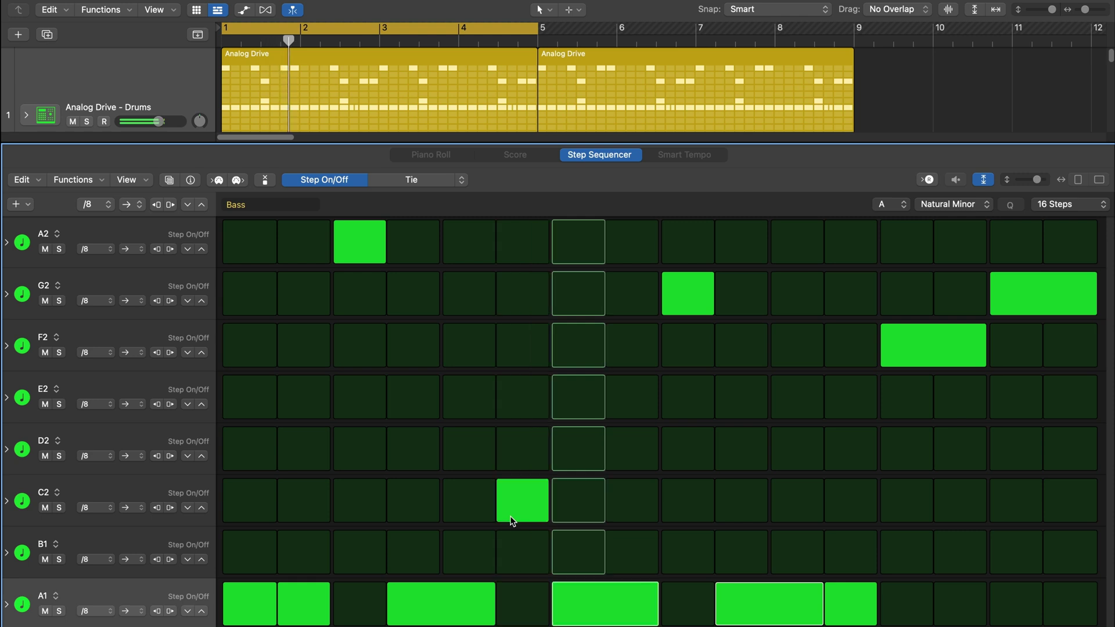
Step: Replace the step 9 G2 with D2 and close the Step Sequencer
left_click(673, 462)
left_click(700, 297)
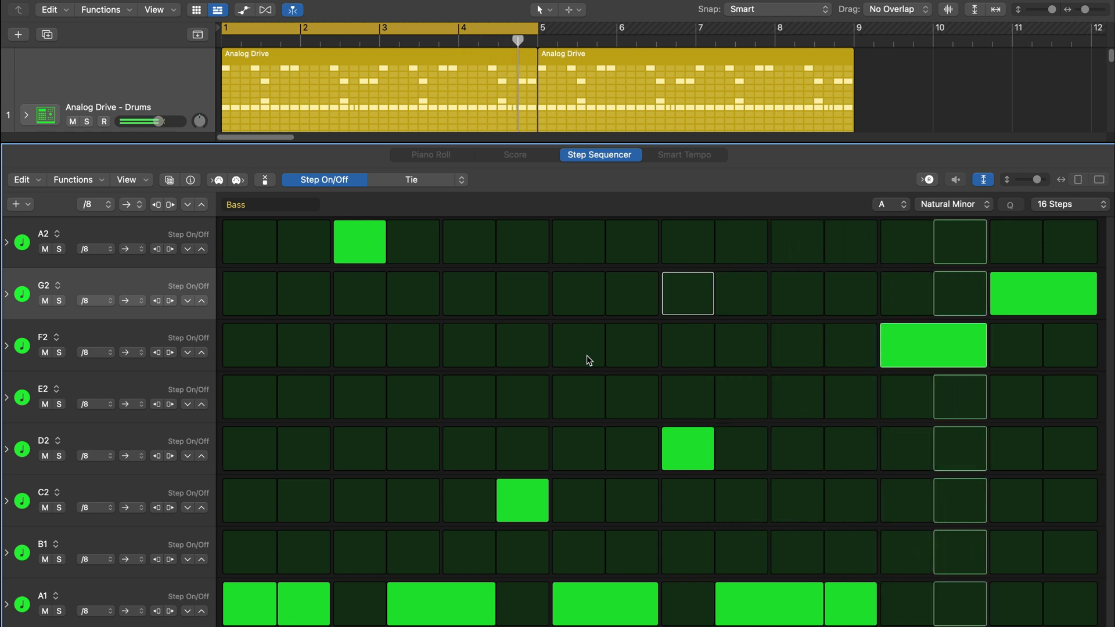
key("e")
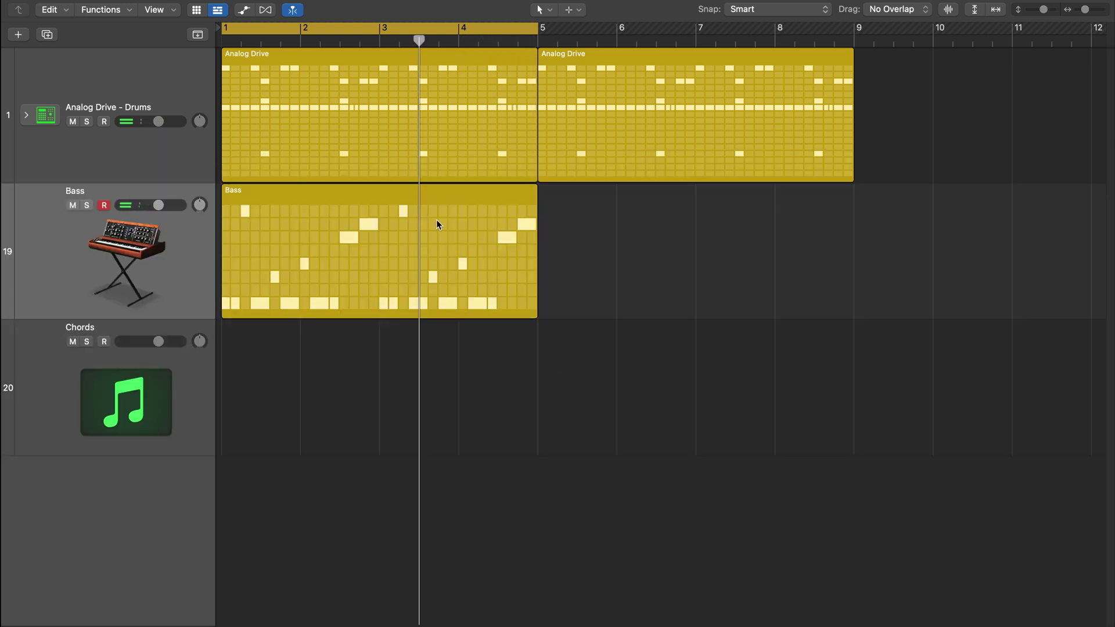
Step: Reopen the Bass pattern and lengthen it to 32 steps, repeating its first 16 steps
double_click(381, 266)
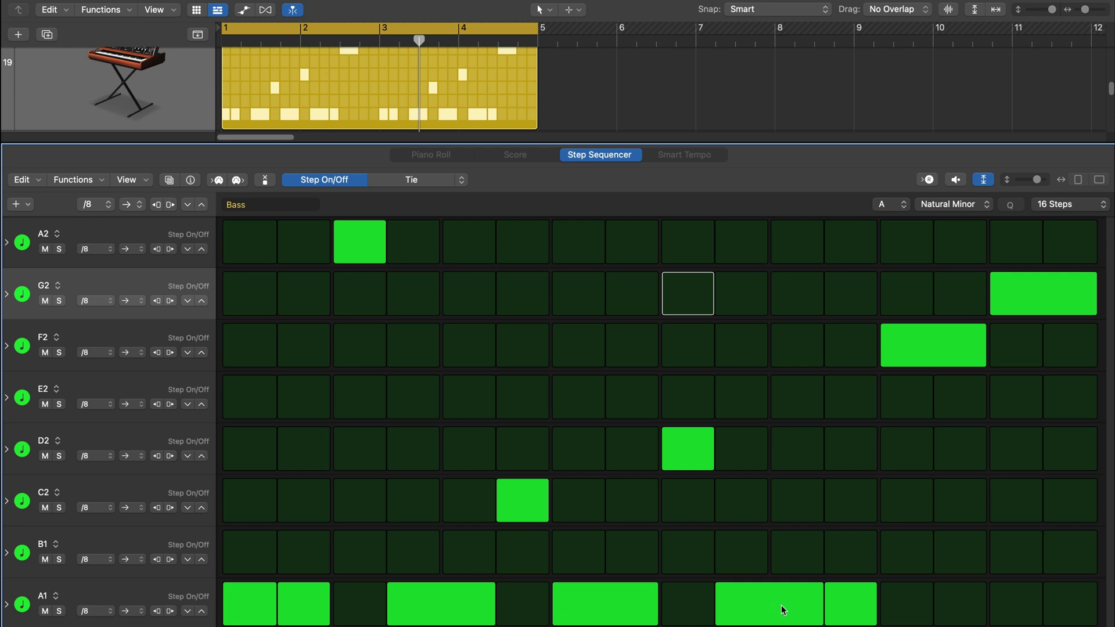
left_click(1070, 204)
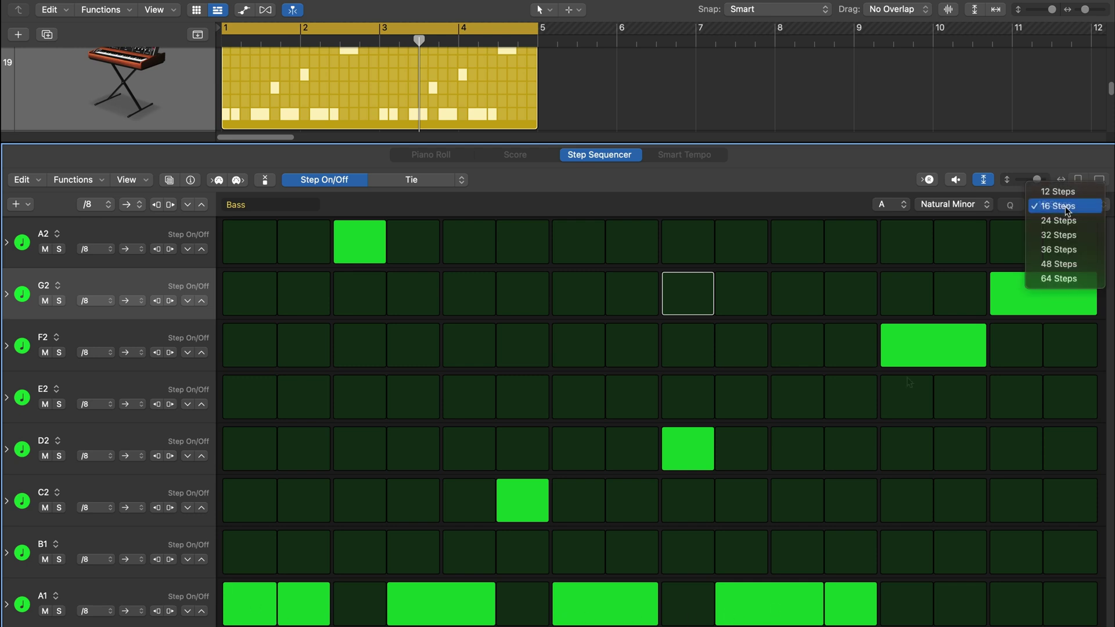
left_click(1057, 239)
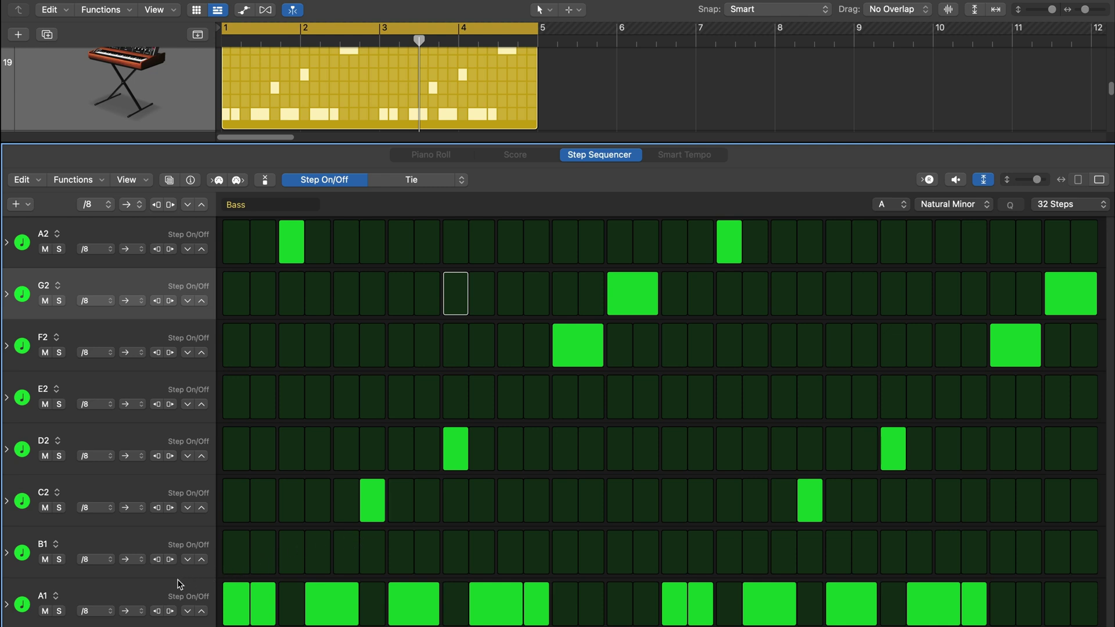
left_click(150, 590)
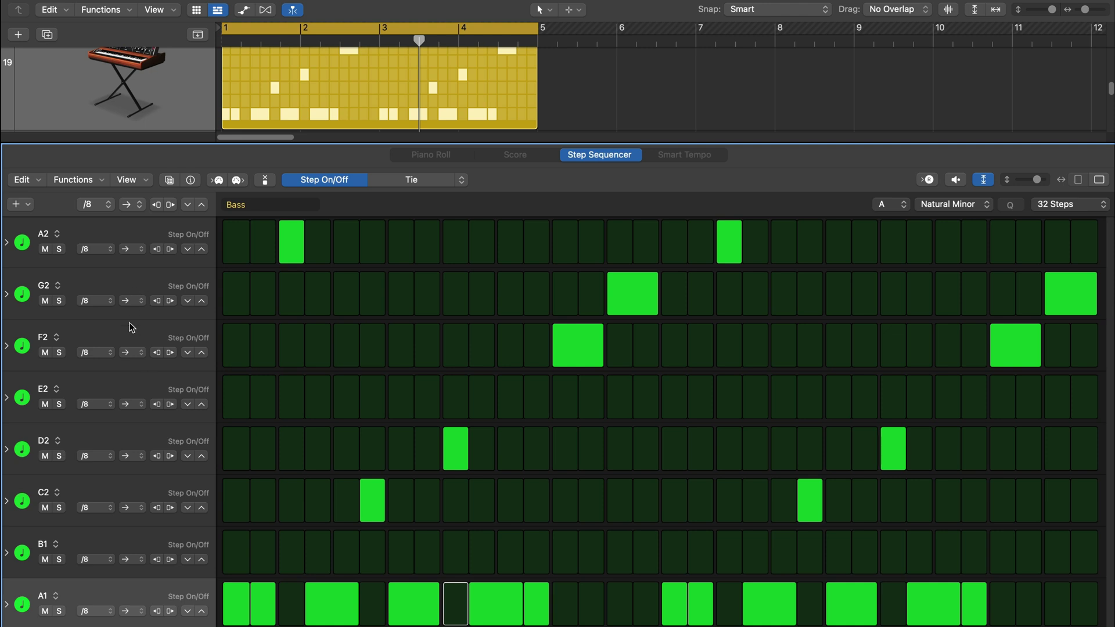
left_click(131, 340)
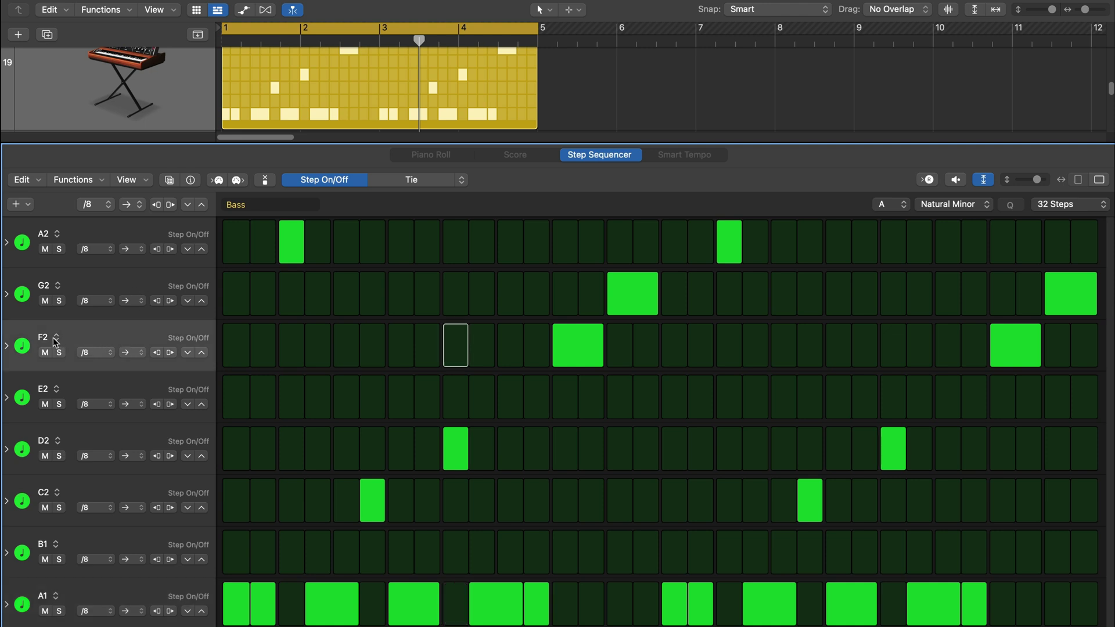
Step: Add a new F1 note row to the Bass pattern
left_click(87, 596)
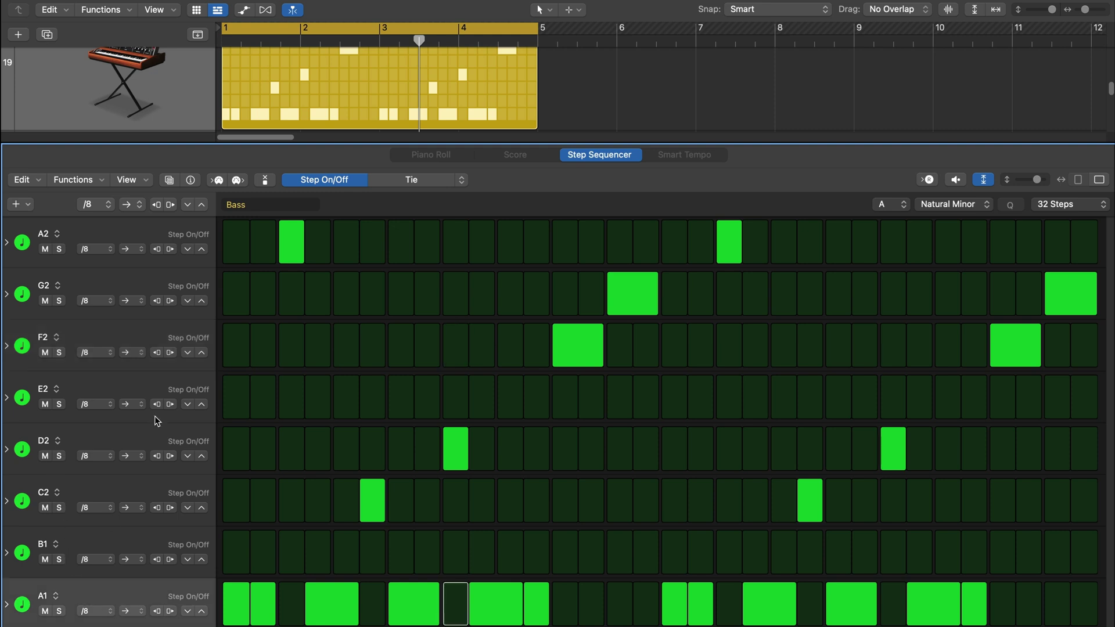
left_click(29, 206)
mouse_move(62, 216)
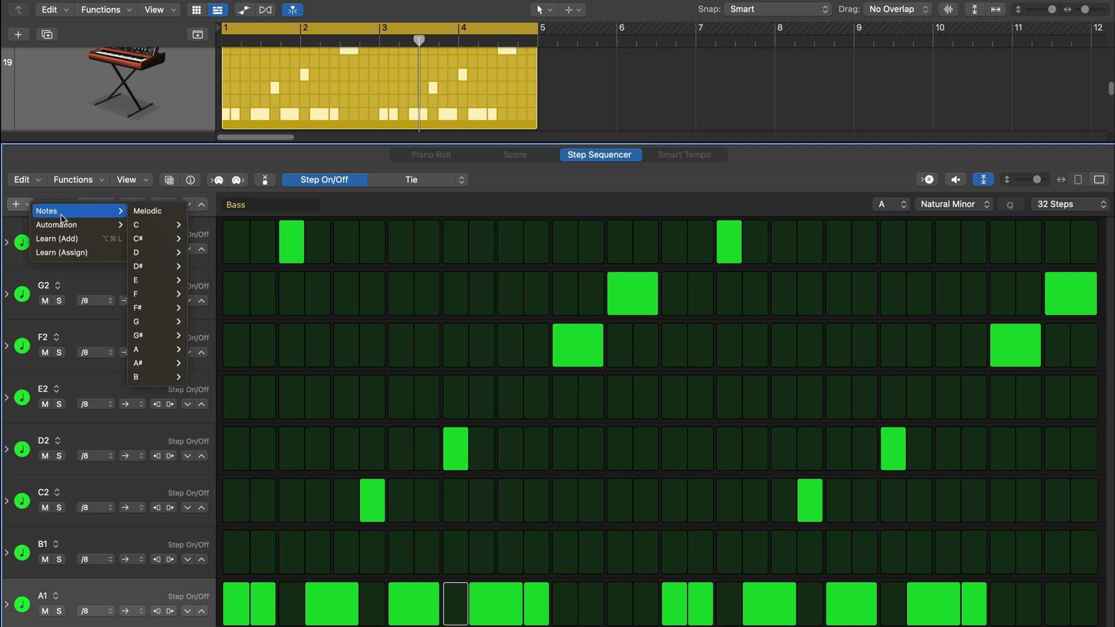
mouse_move(159, 294)
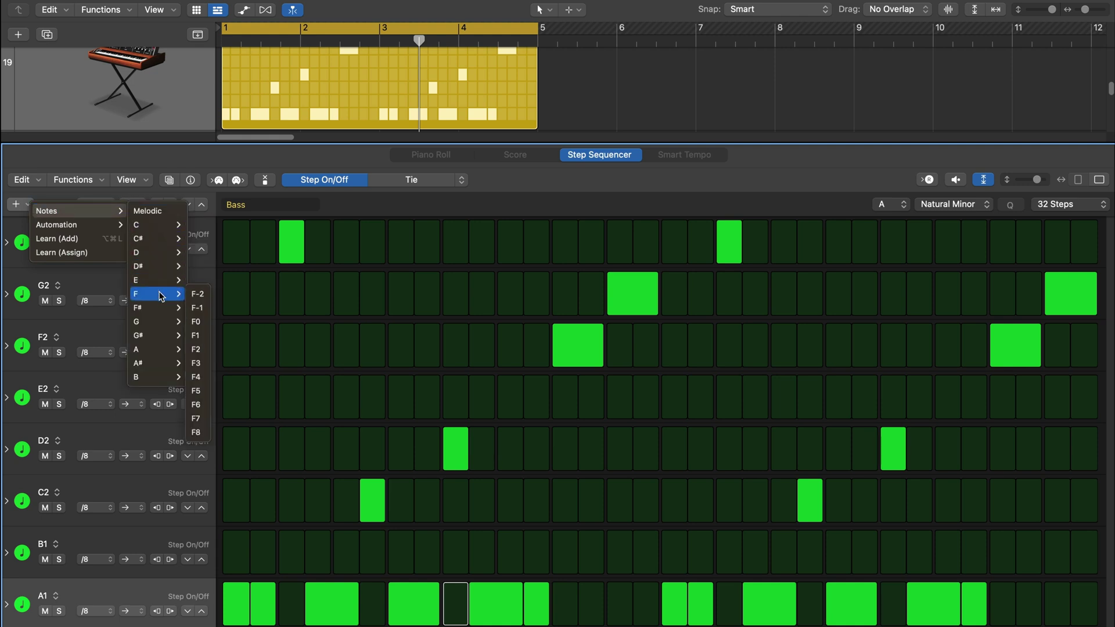
left_click(195, 336)
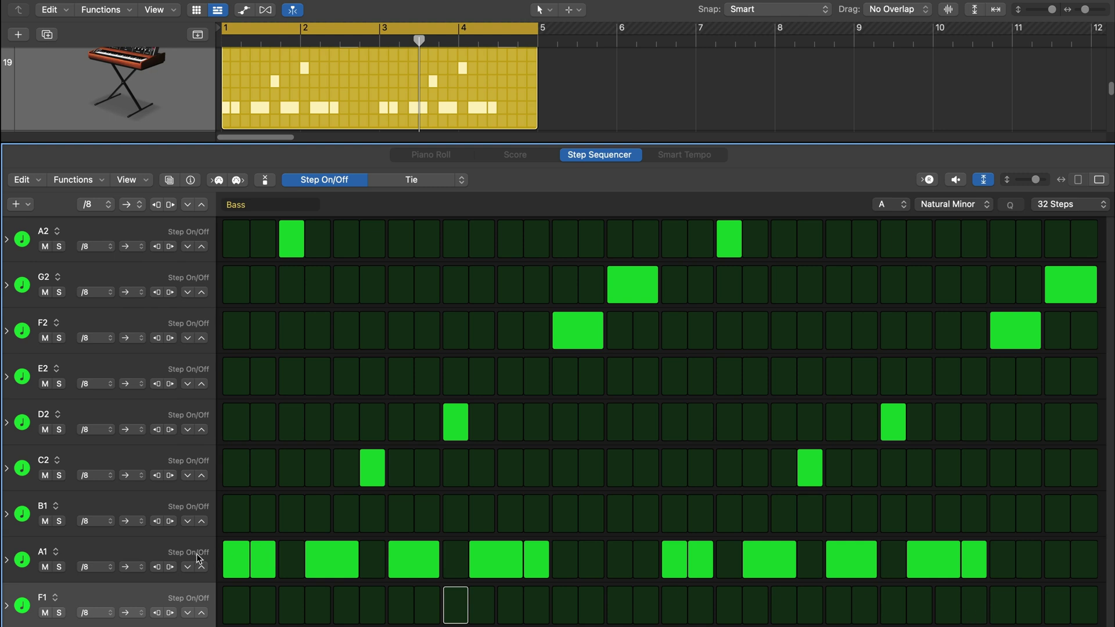
Step: Copy the A1 rhythm into F1, keep A1 in the first half and F1 in the second, then play
left_click(145, 550)
right_click(145, 549)
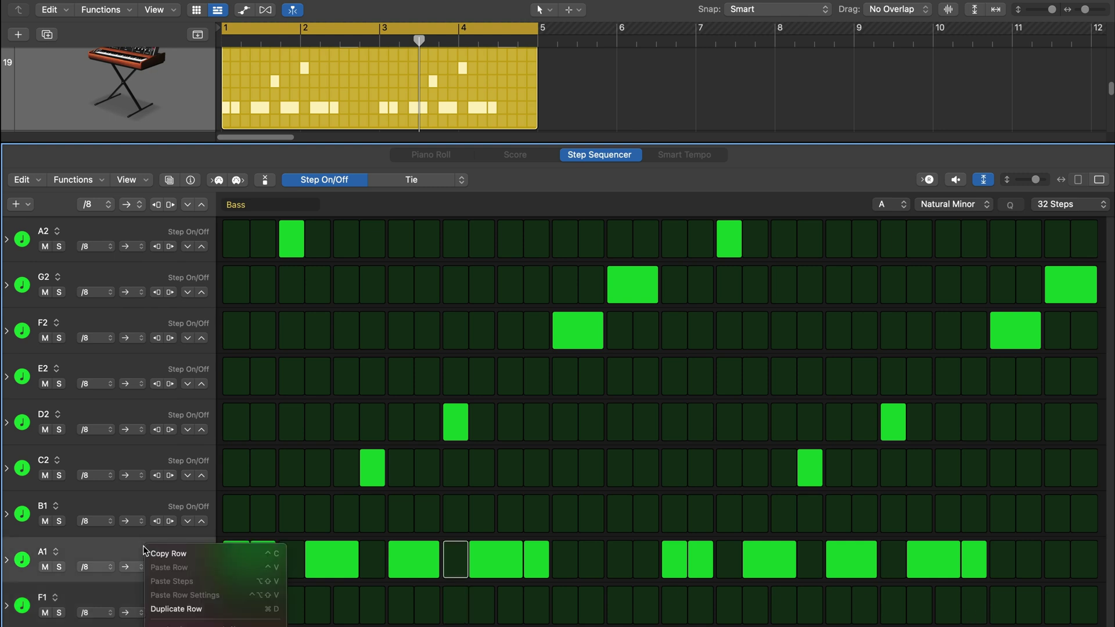
left_click(160, 553)
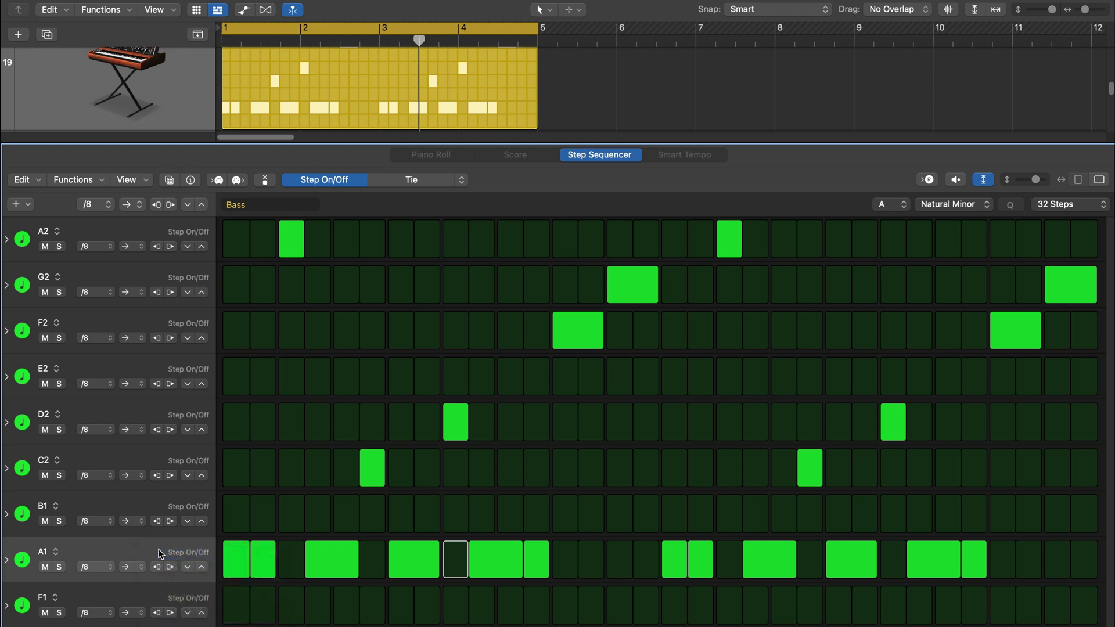
left_click(145, 593)
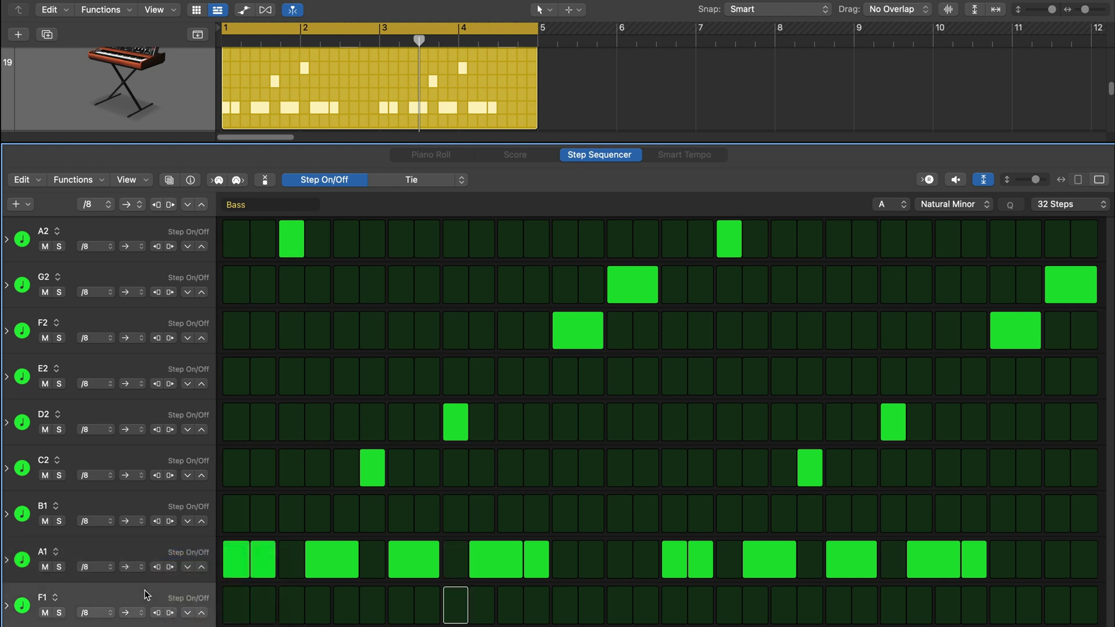
right_click(145, 594)
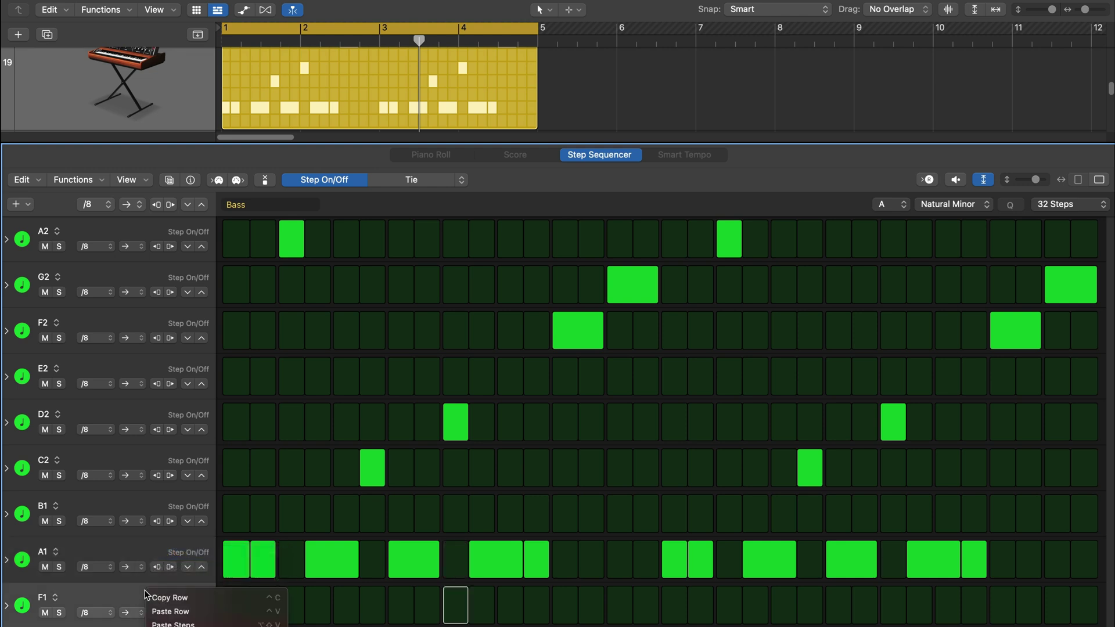
left_click(169, 608)
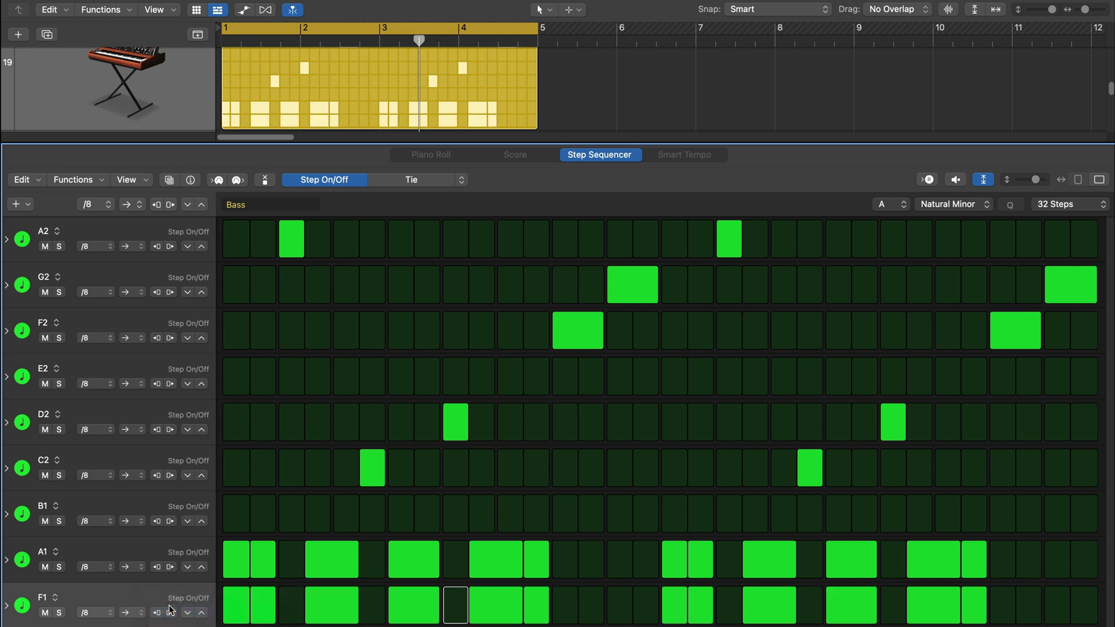
left_click_drag(235, 604, 530, 604)
left_click_drag(667, 567, 976, 571)
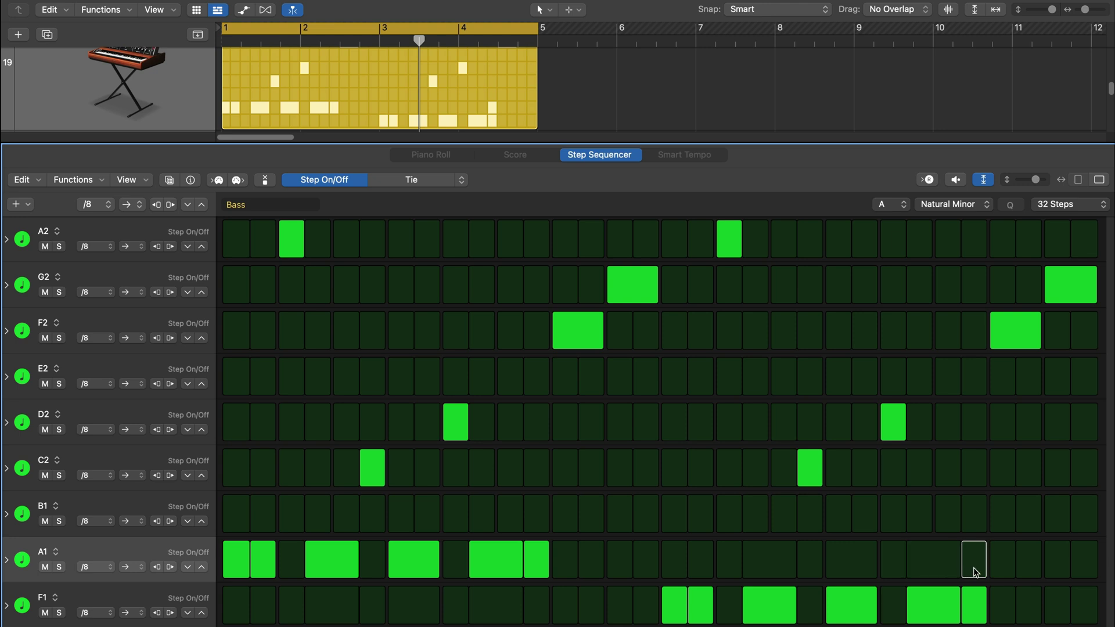
key("space")
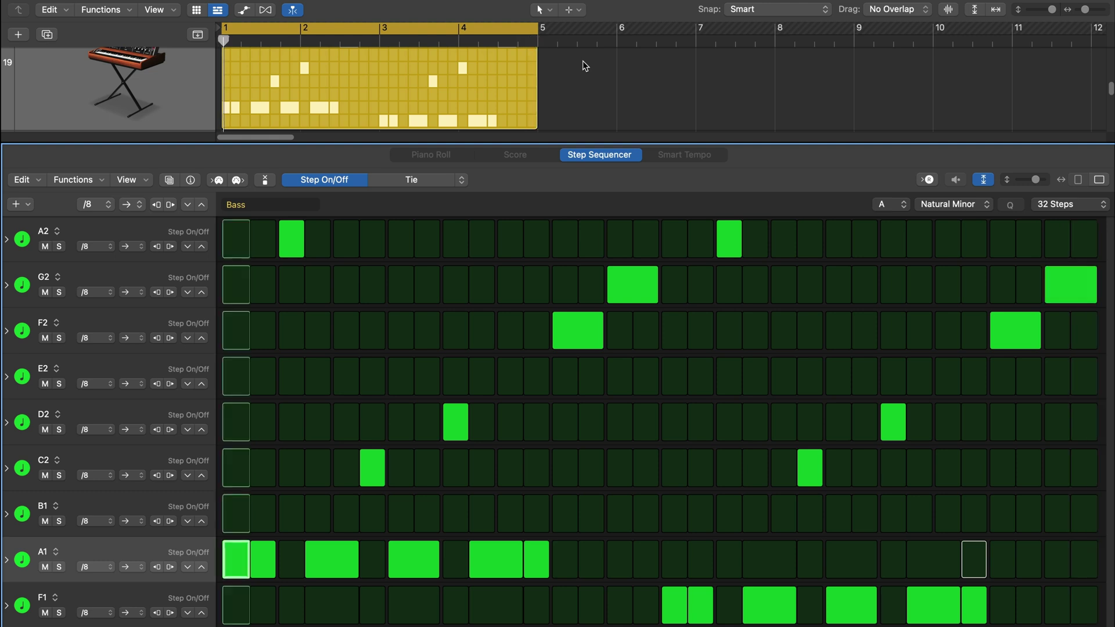
Step: In Octave mode, drop the last F2 and G2 notes to octave 1, then return to Step On/Off
left_click(462, 180)
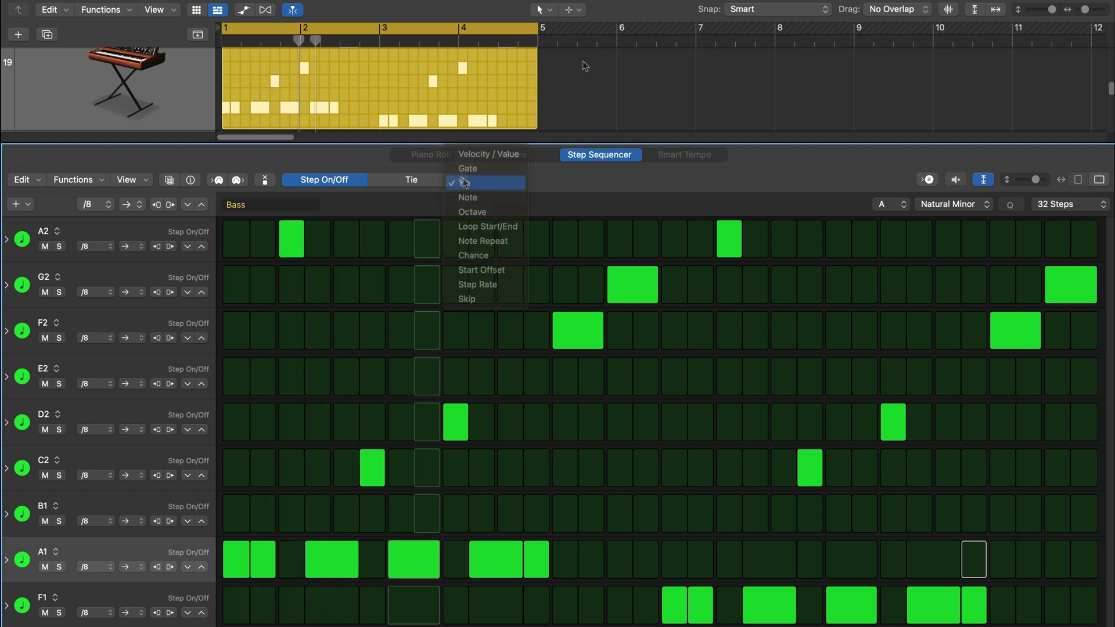
left_click(499, 215)
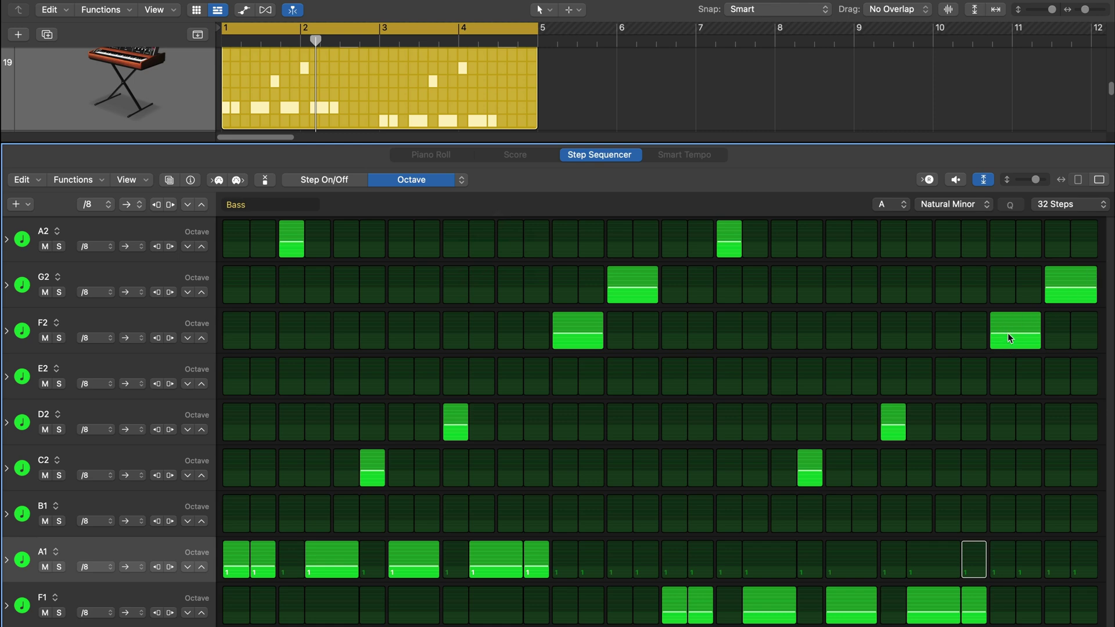
left_click(1009, 338)
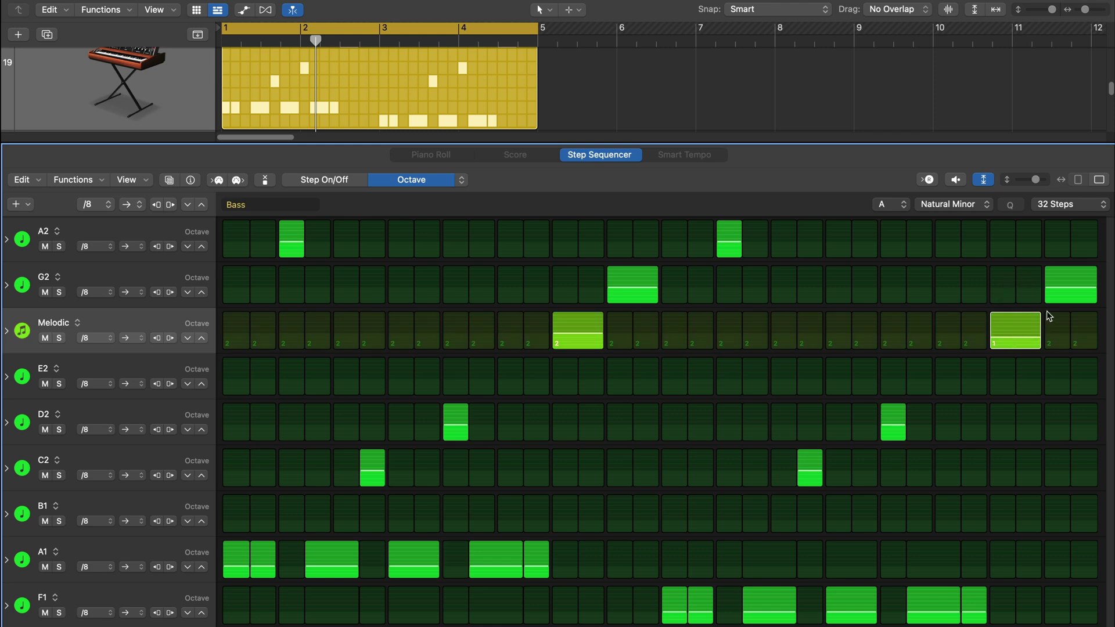
left_click(1070, 290)
left_click_drag(1071, 291, 1070, 297)
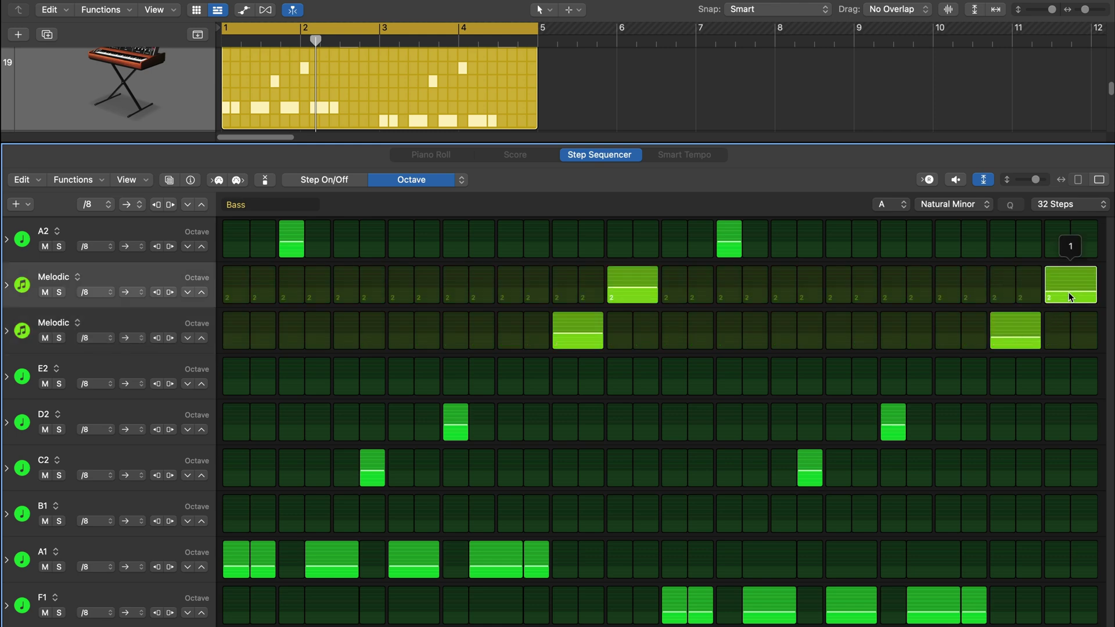
left_click(1017, 325)
left_click(317, 180)
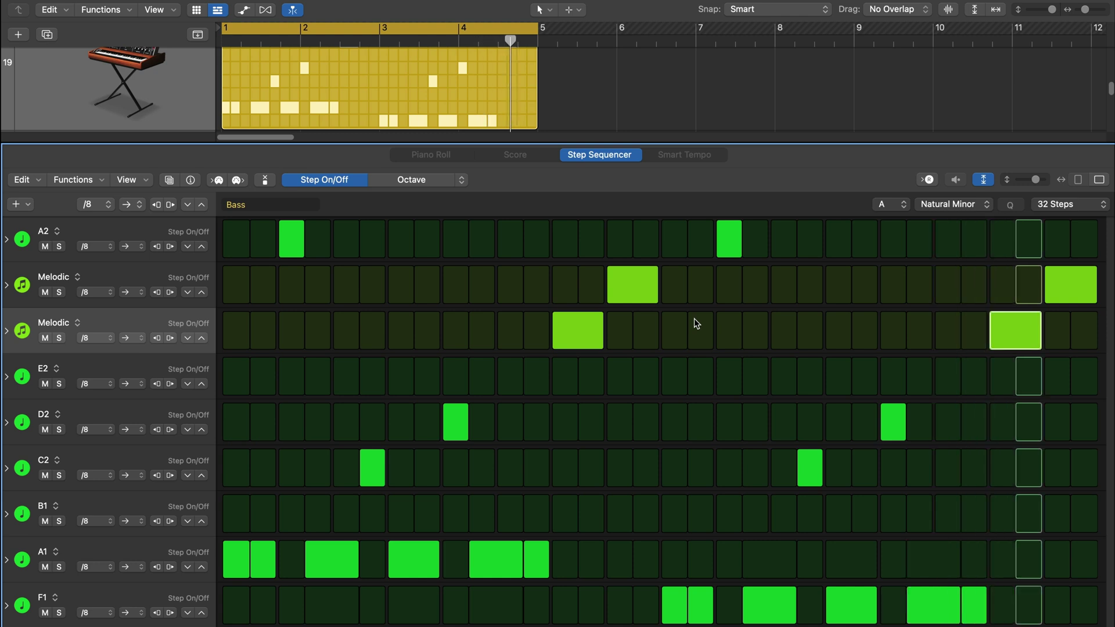
Step: Stop playback and replace the last F2 note with an F1 tied across steps 29–30
key("space")
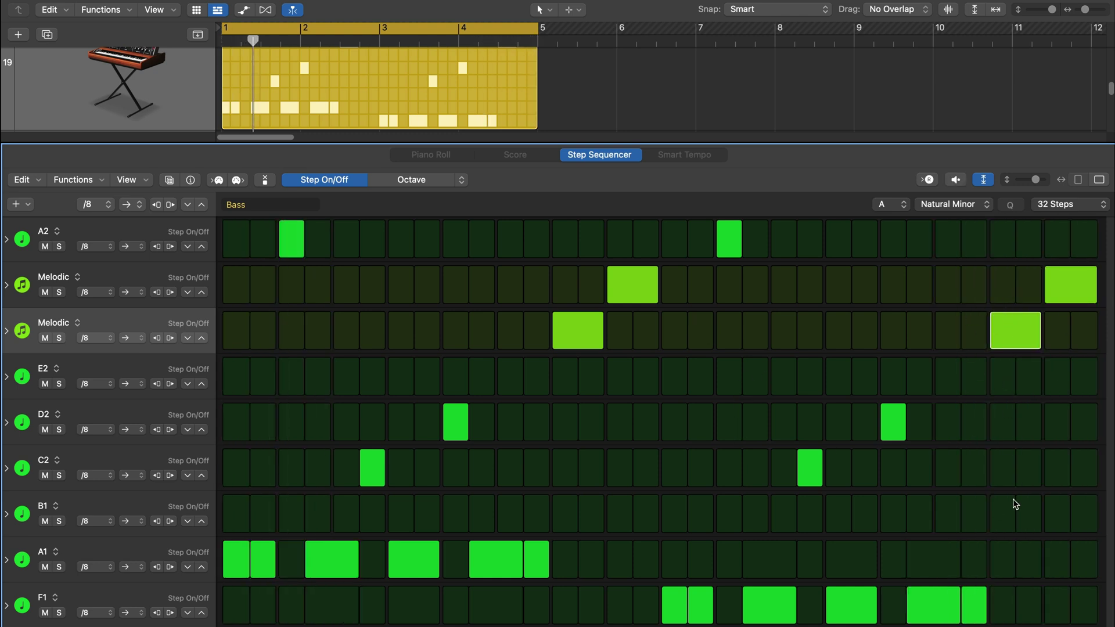
left_click(1013, 344)
left_click(1003, 614)
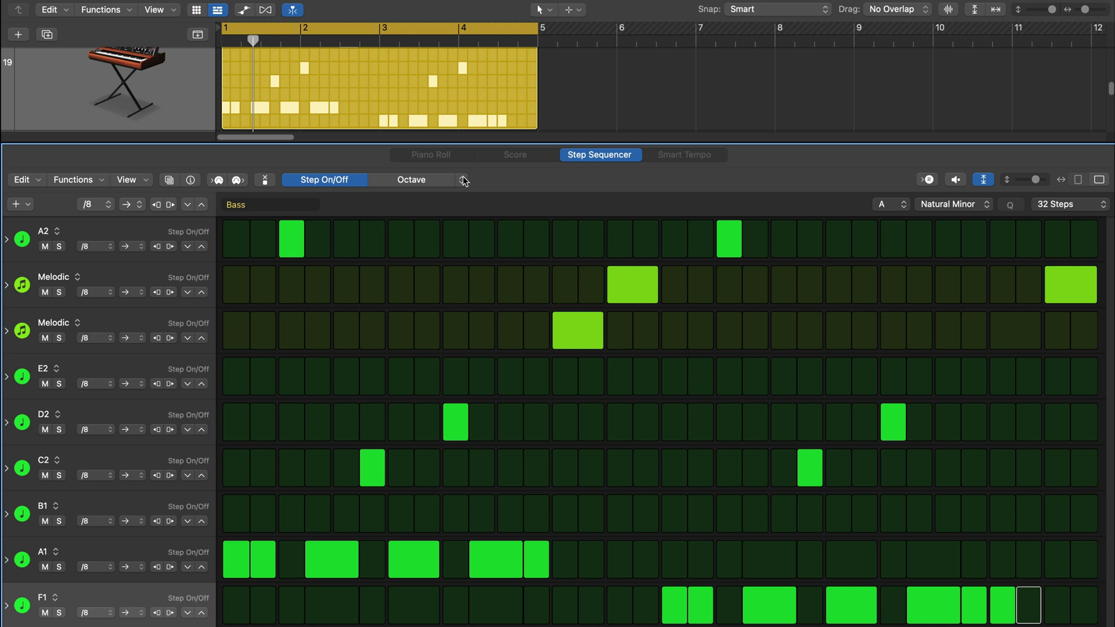
left_click(463, 180)
left_click(465, 153)
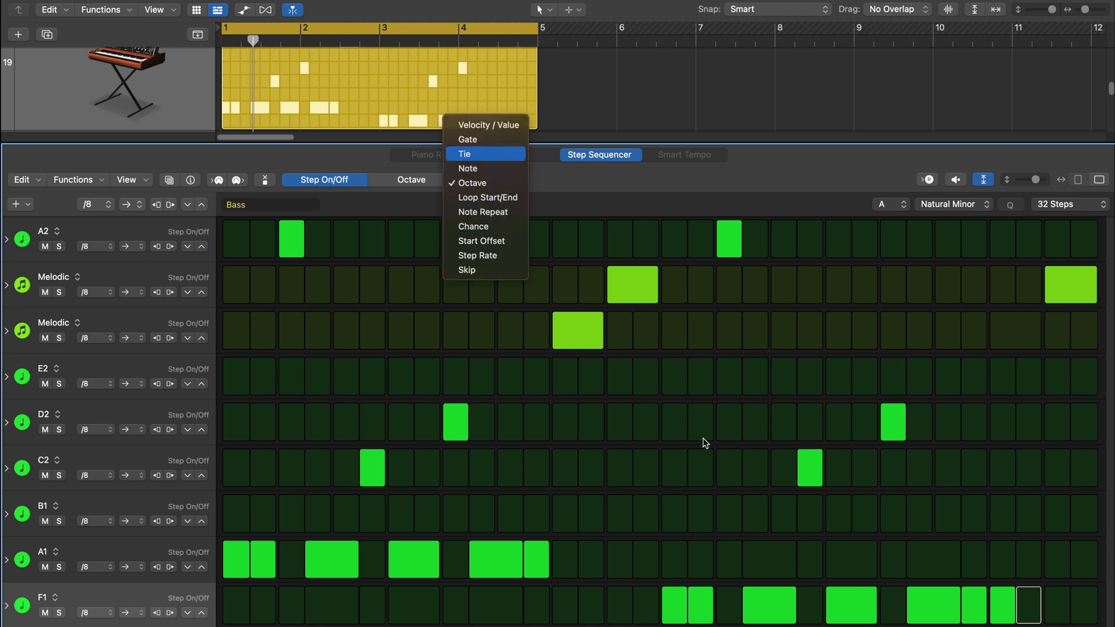
left_click(1010, 605)
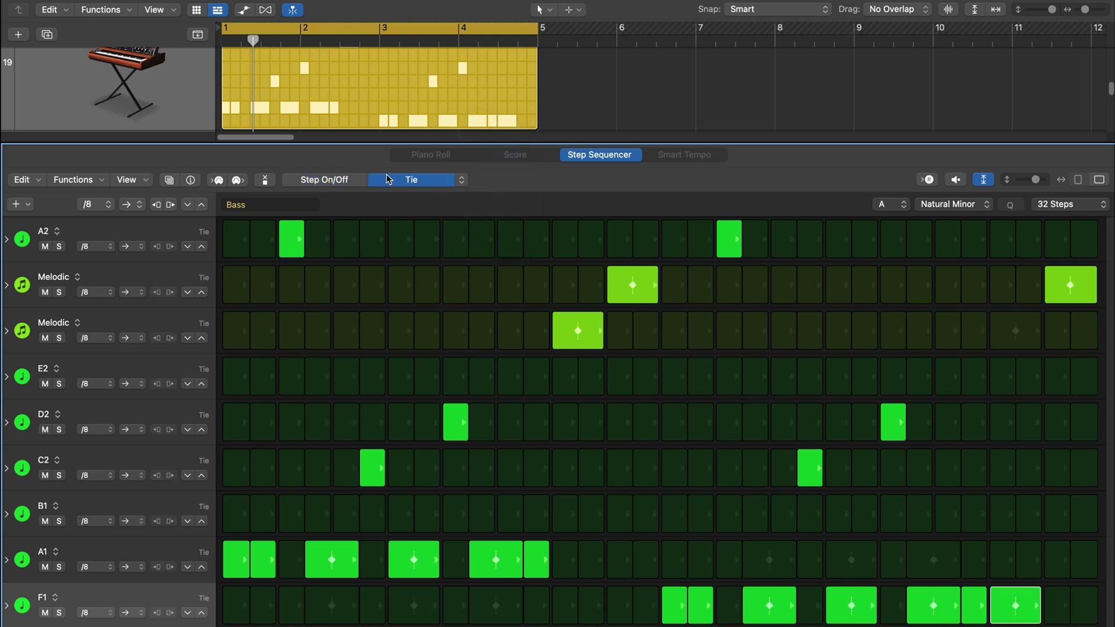
left_click(357, 179)
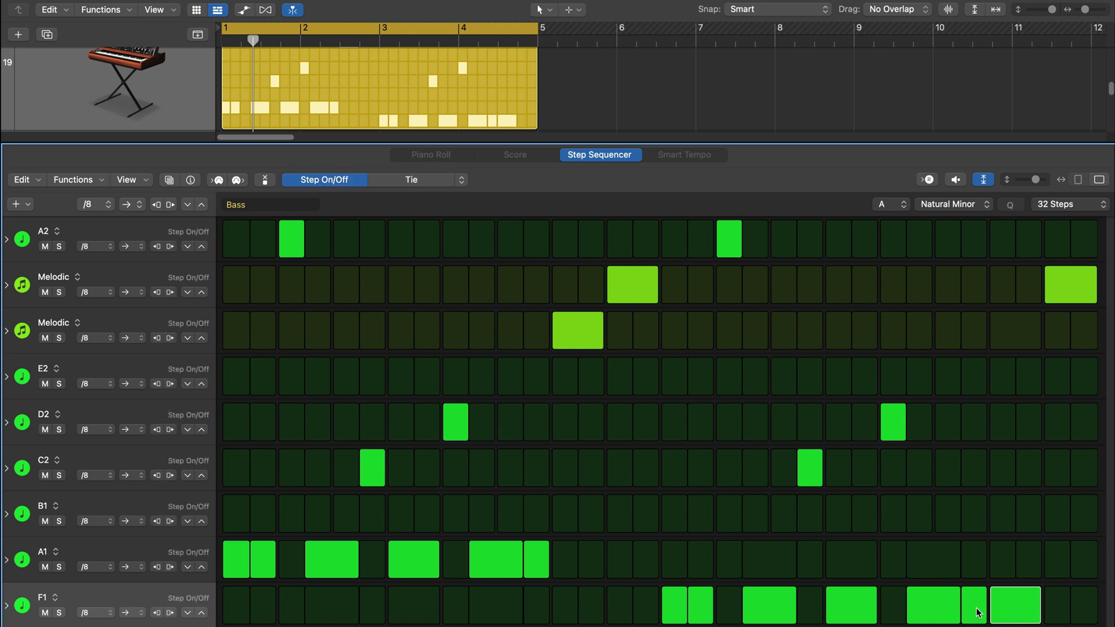
Step: Move the F1 note on step 28 up to C2 and play the pattern
left_click(971, 460)
left_click(973, 603)
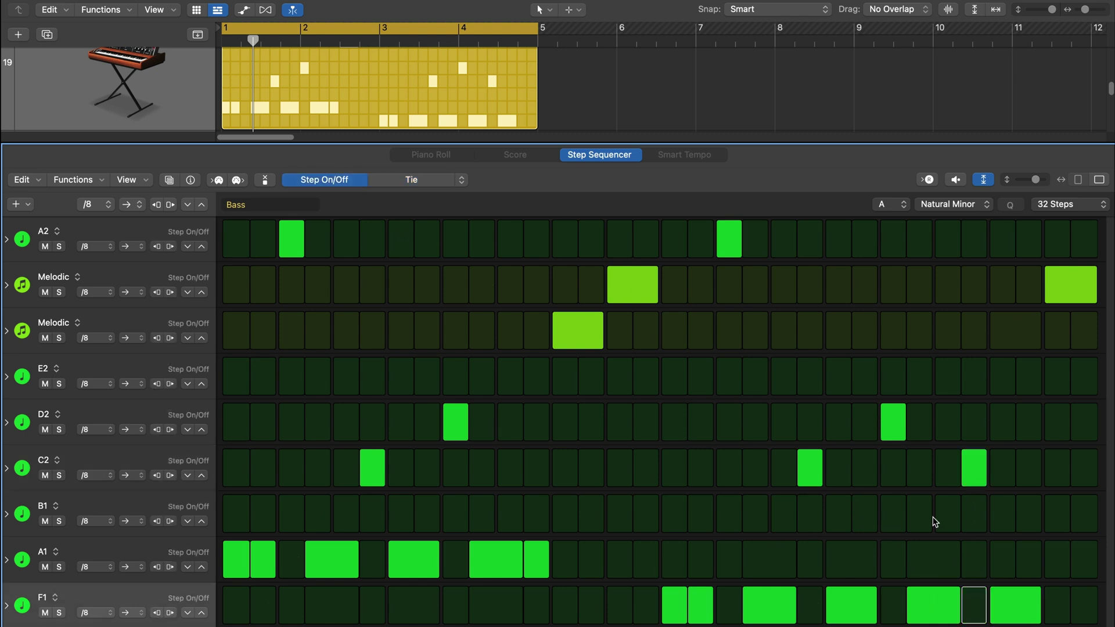
key("space")
left_click(100, 269)
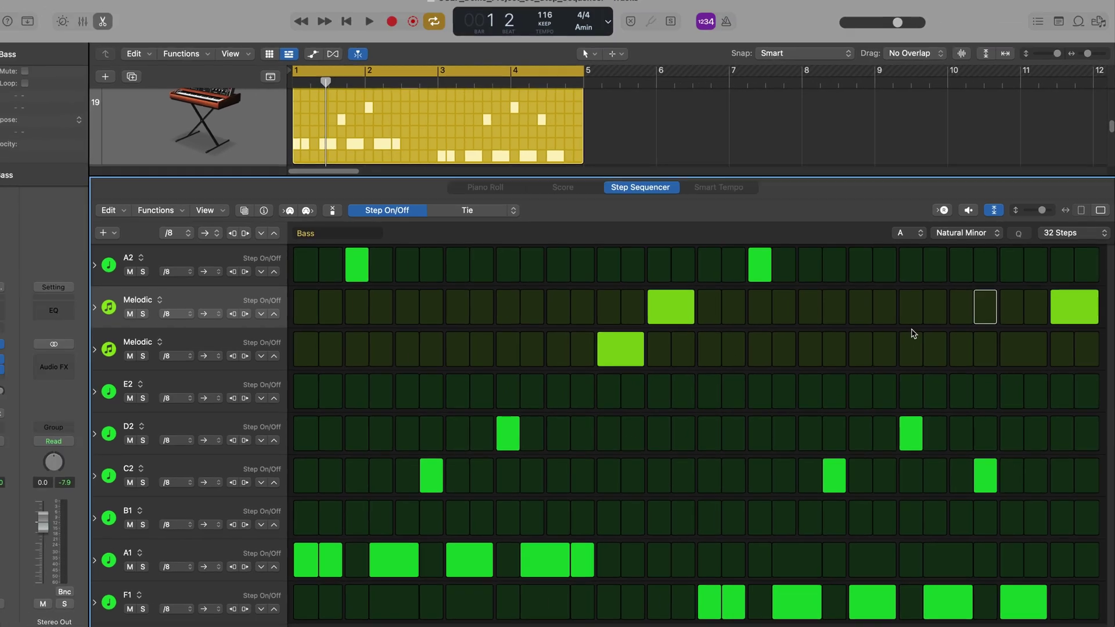
Step: Close the editor, lower the Chords fader to -3.9 dB, and bring up the empty Chords lane's menu
key("e")
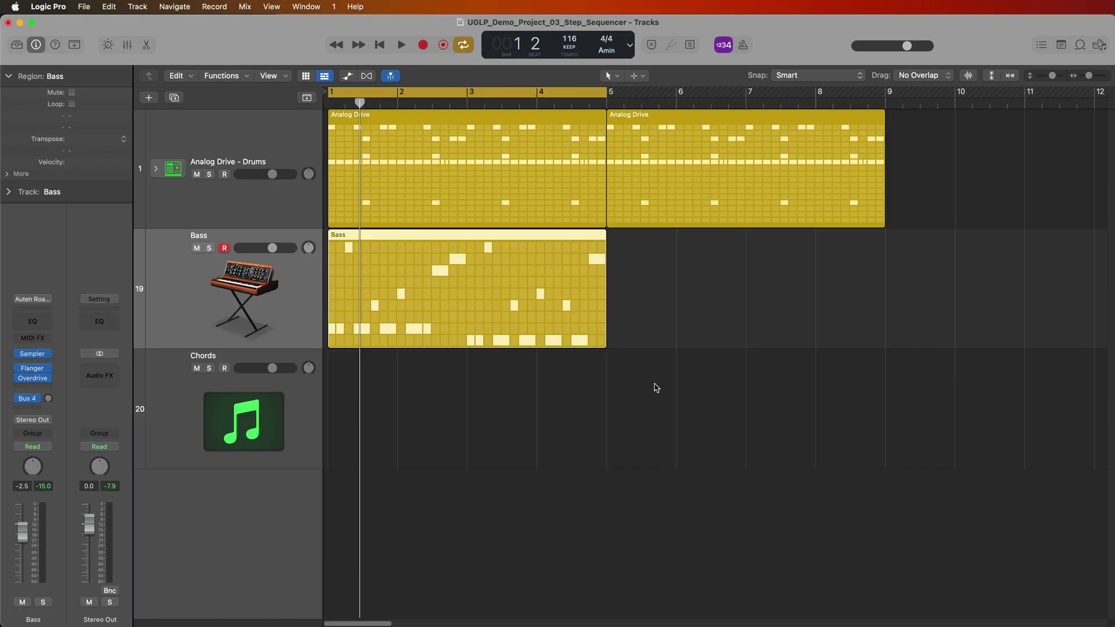
left_click(656, 388)
left_click(499, 279)
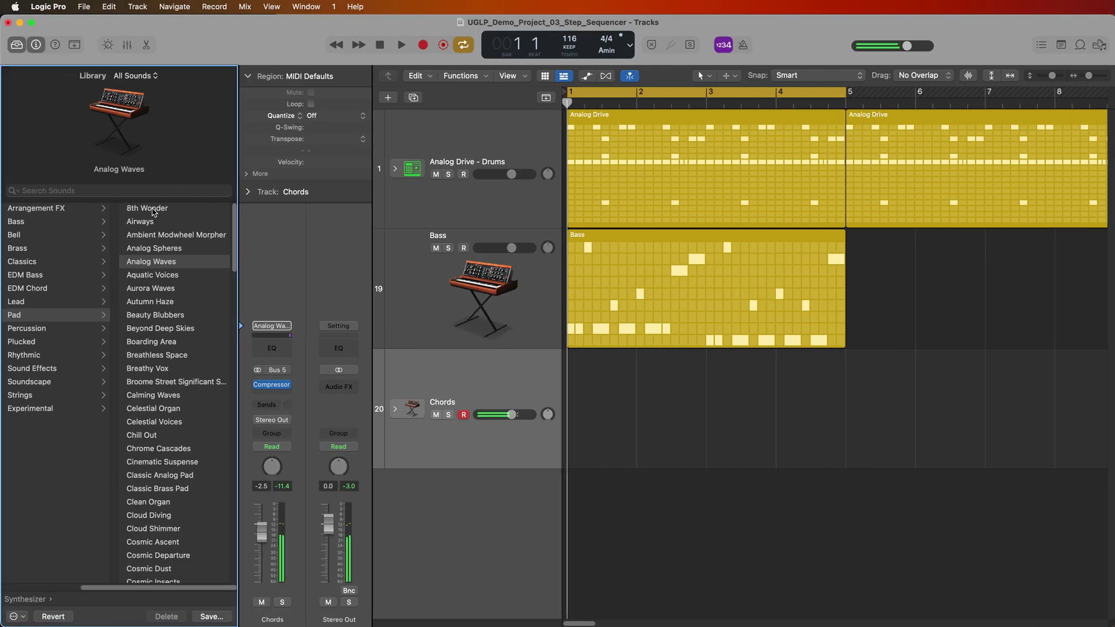
left_click_drag(261, 530, 263, 539)
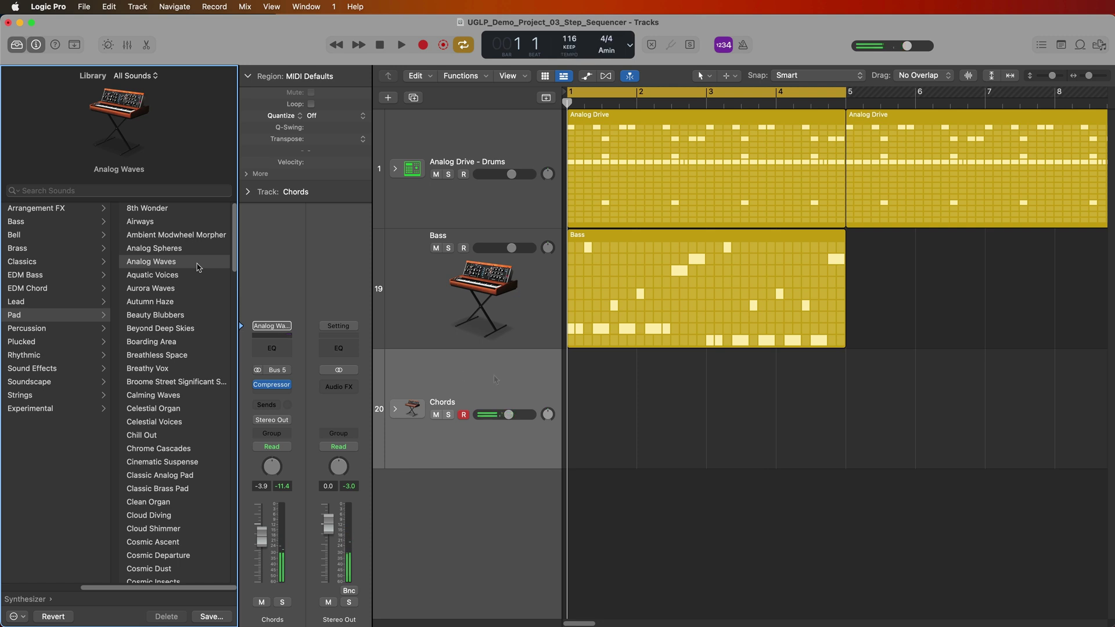
right_click(589, 384)
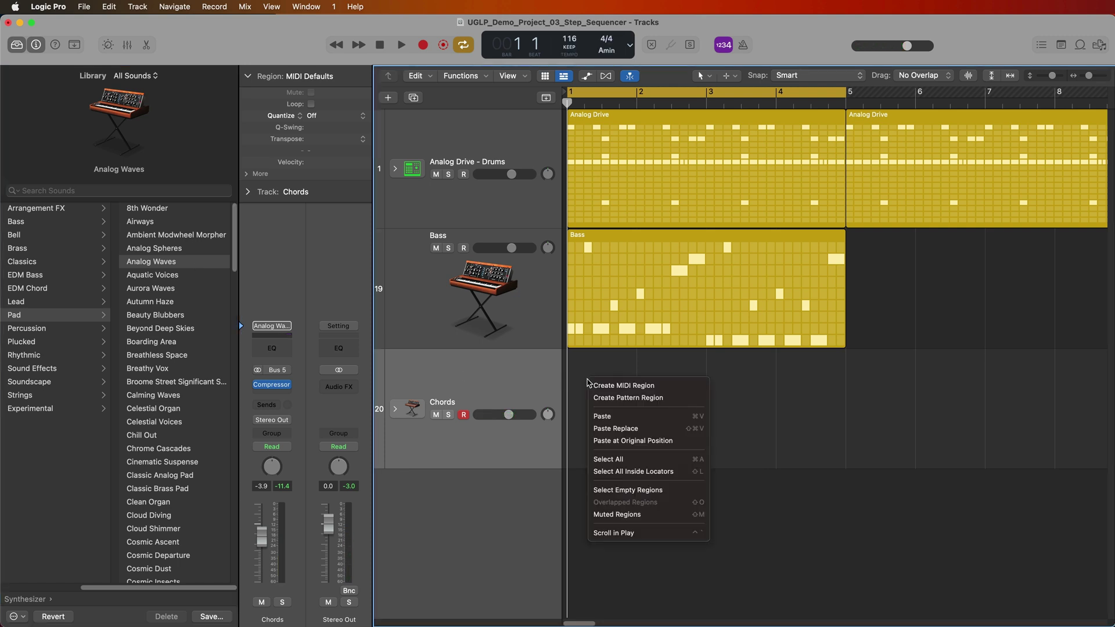
Step: Create a Chords pattern region and load the Minor template, giving fifteen rows from A2 to A4
left_click(620, 399)
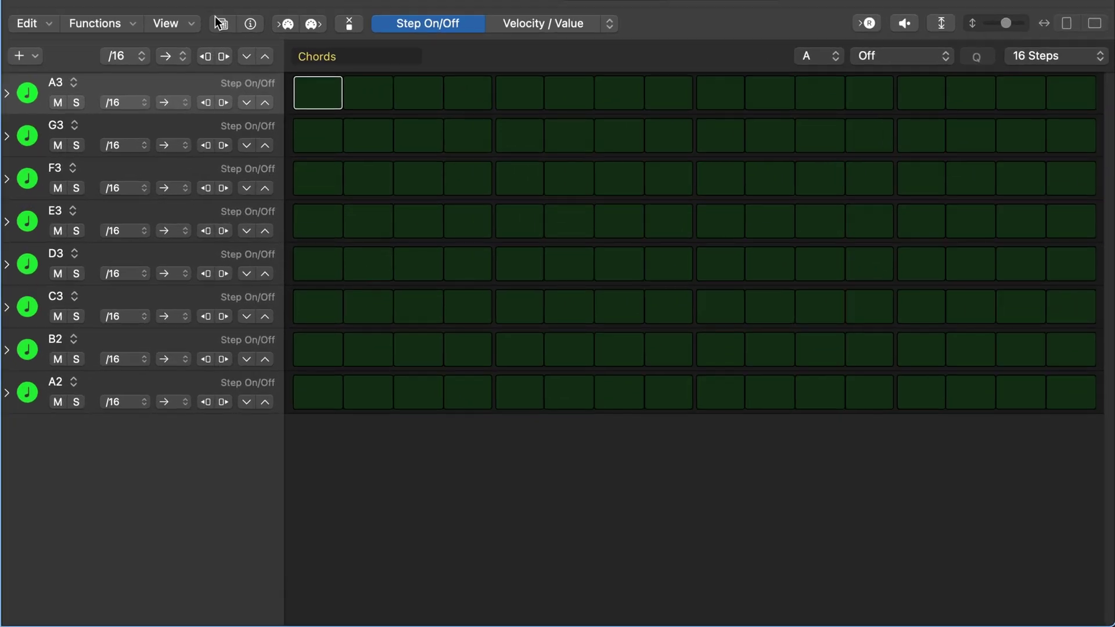
left_click(220, 23)
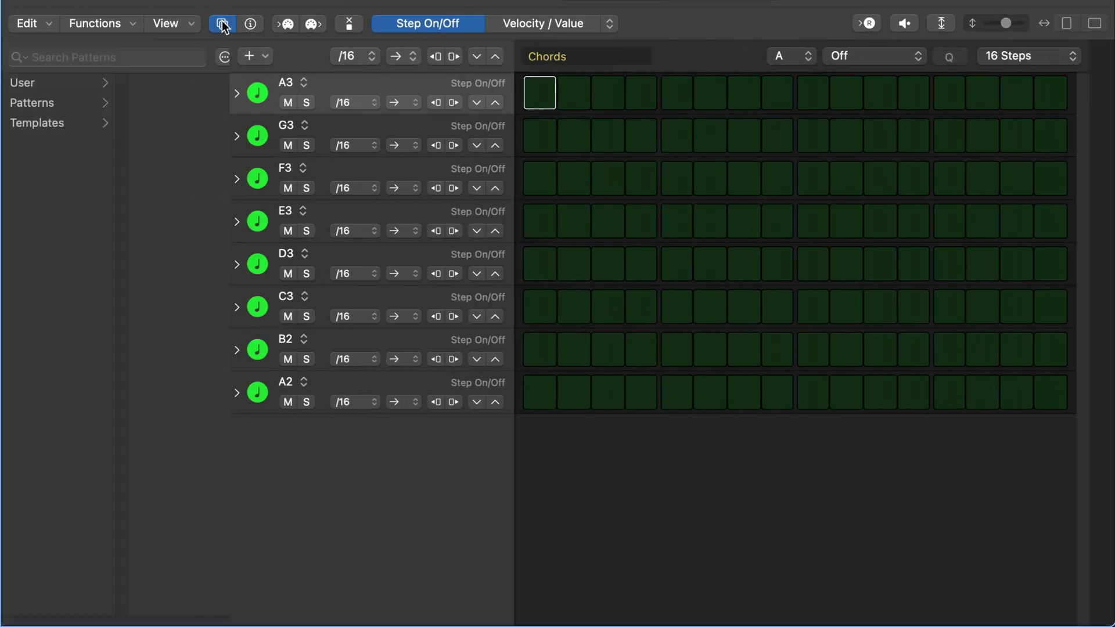
left_click(37, 127)
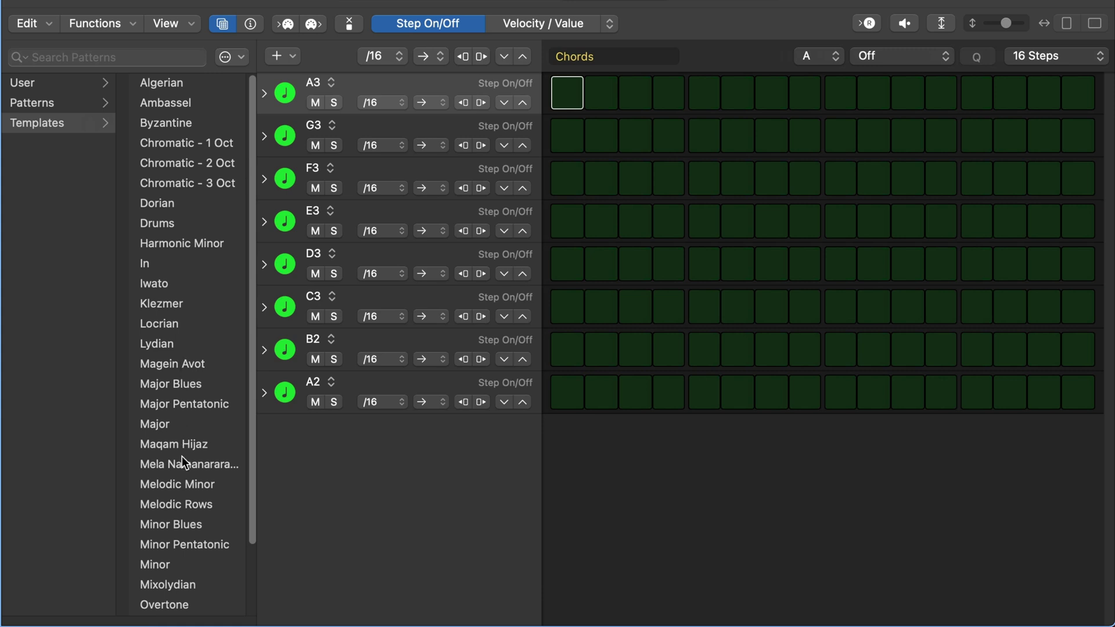
left_click(166, 563)
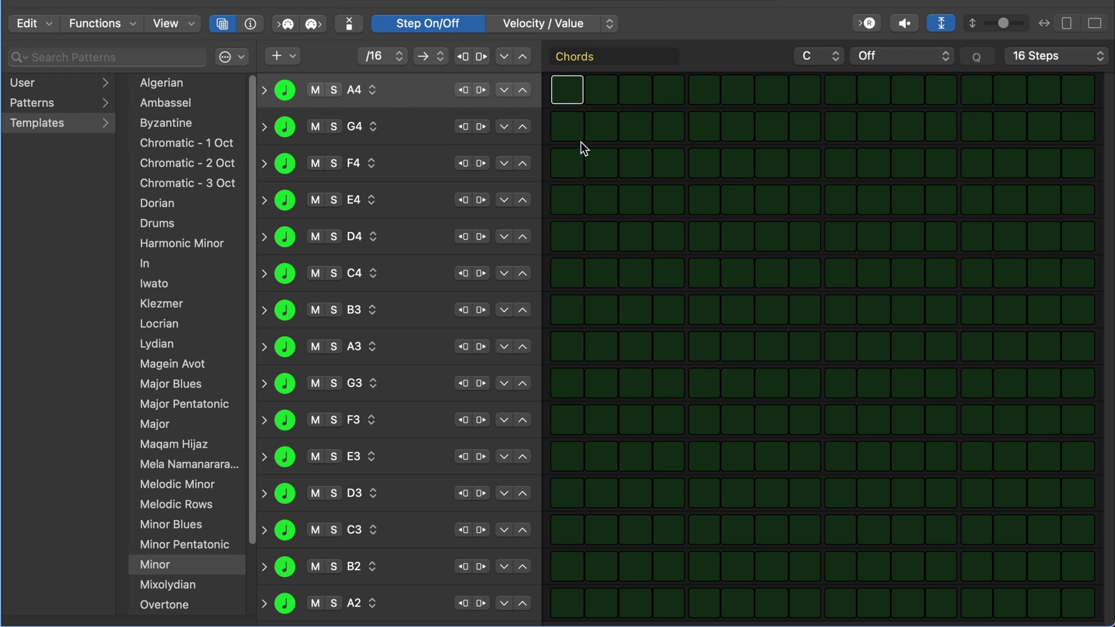
Step: Enter the A–C–E, B–D–F and C–E–G chords on steps 1, 2 and 3
left_click(561, 353)
left_click(570, 268)
left_click(568, 201)
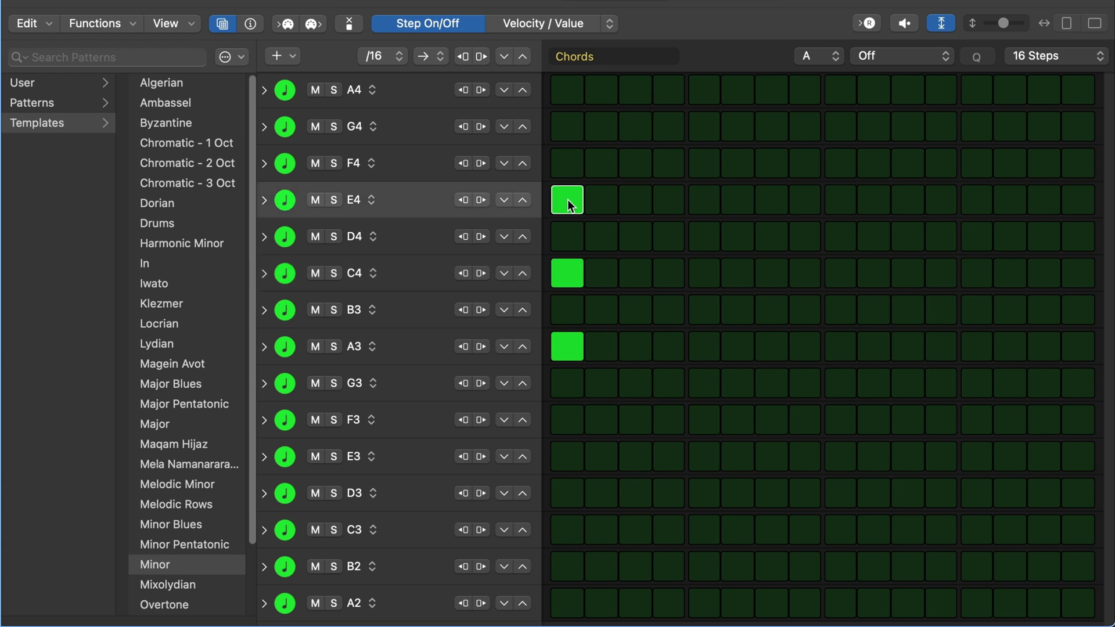
left_click(598, 308)
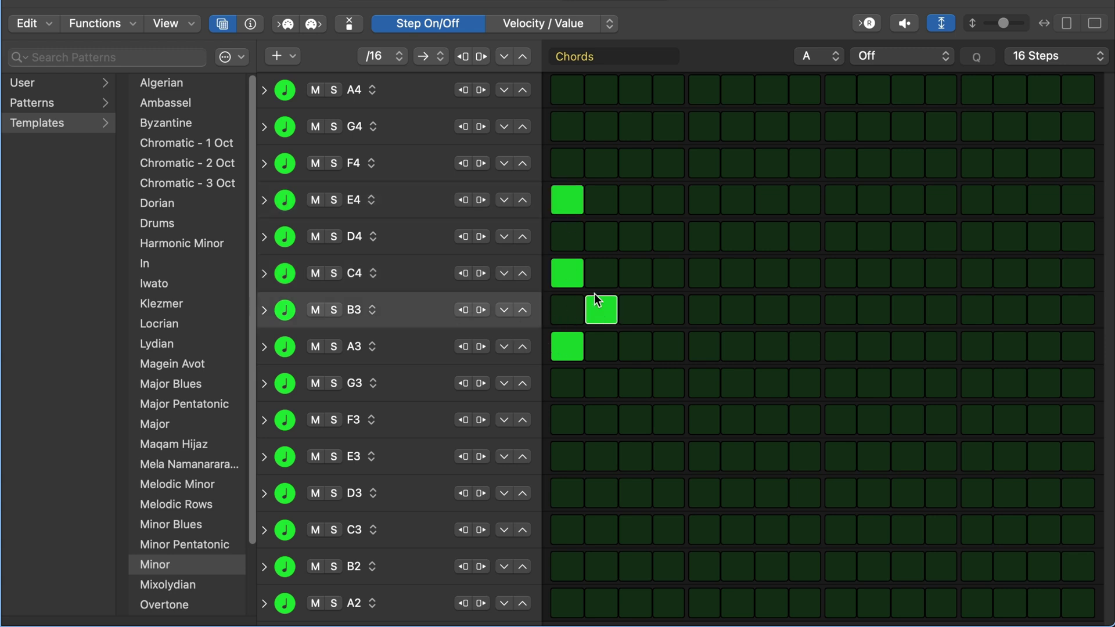
left_click(599, 235)
left_click(598, 164)
left_click(635, 273)
left_click(635, 200)
left_click(635, 126)
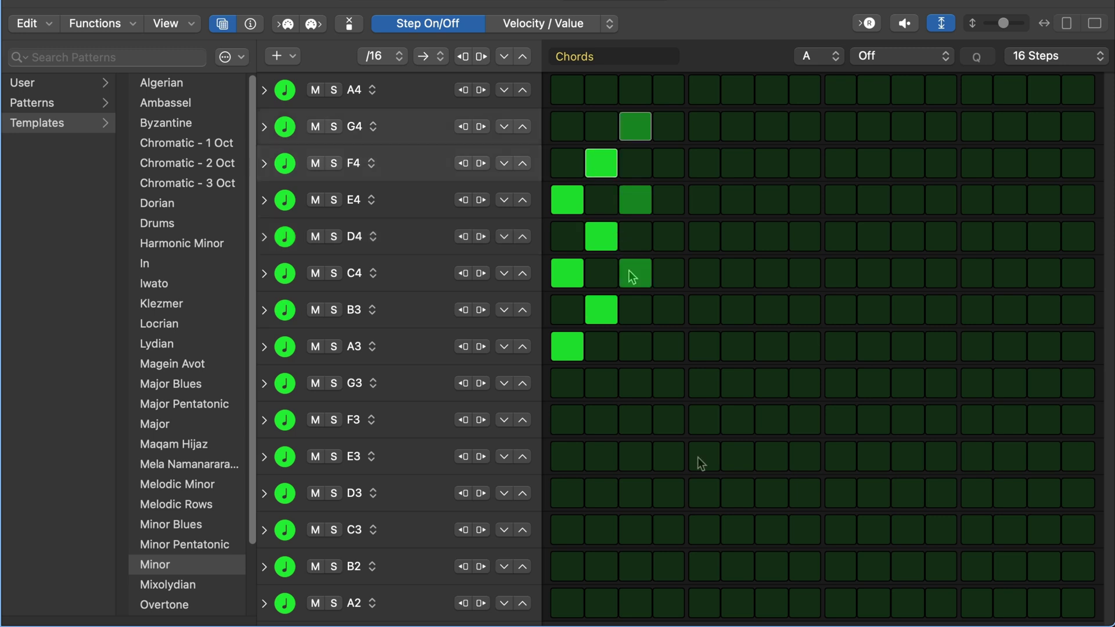
Step: Add E–G–B on step 5, F–A–C on step 6 and G–B–D–F on step 9
left_click(698, 457)
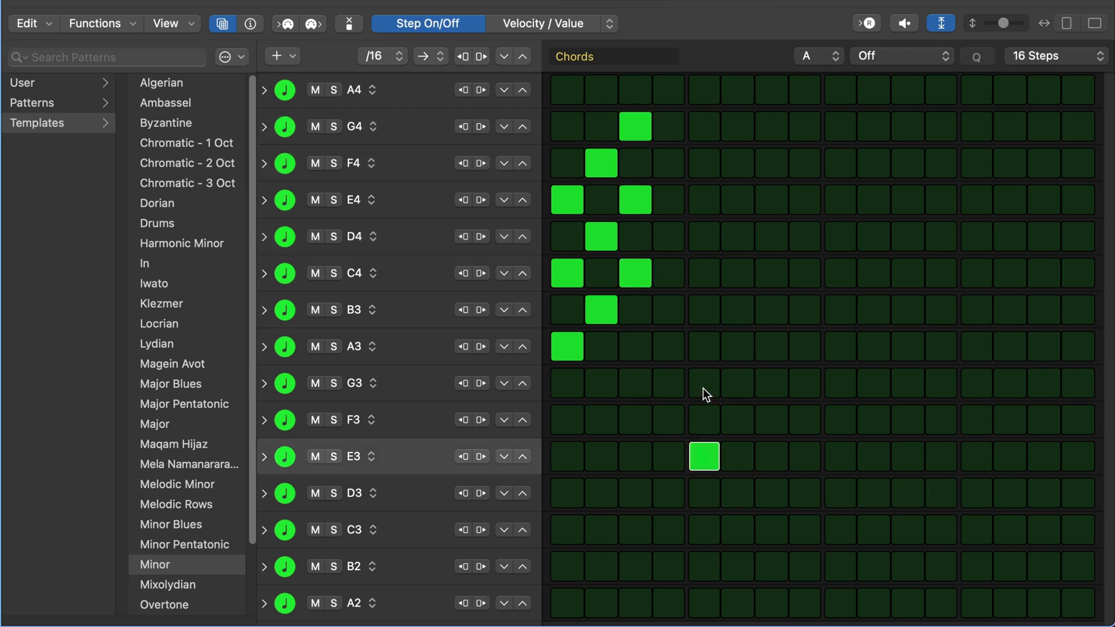
left_click(704, 393)
left_click(710, 316)
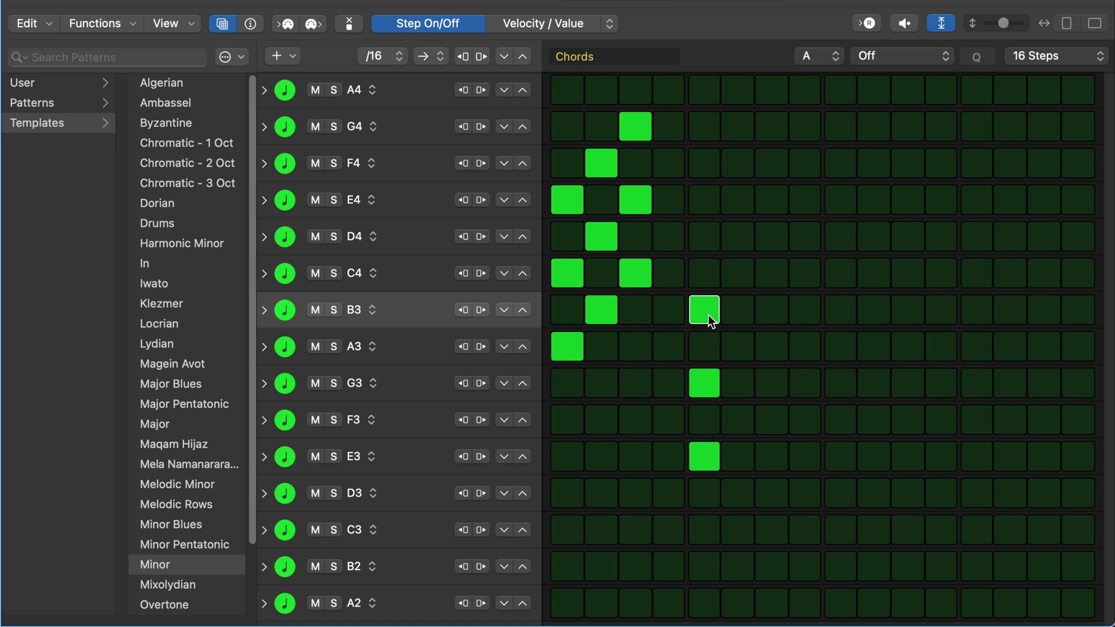
left_click(731, 418)
left_click(732, 346)
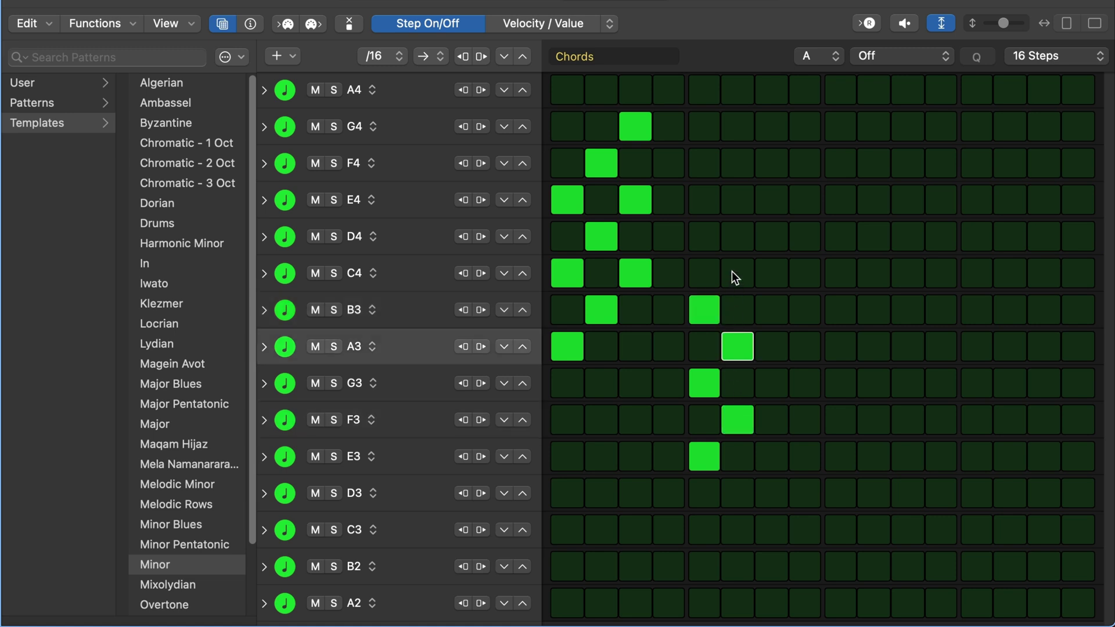
left_click(732, 274)
left_click(839, 382)
left_click(839, 307)
left_click(846, 236)
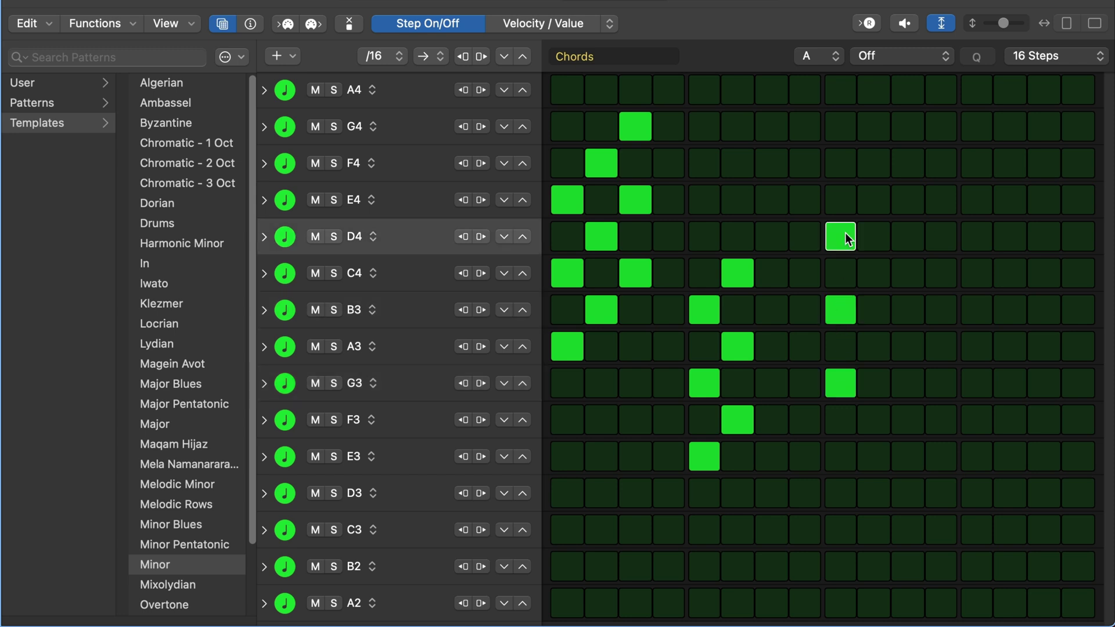
left_click(845, 169)
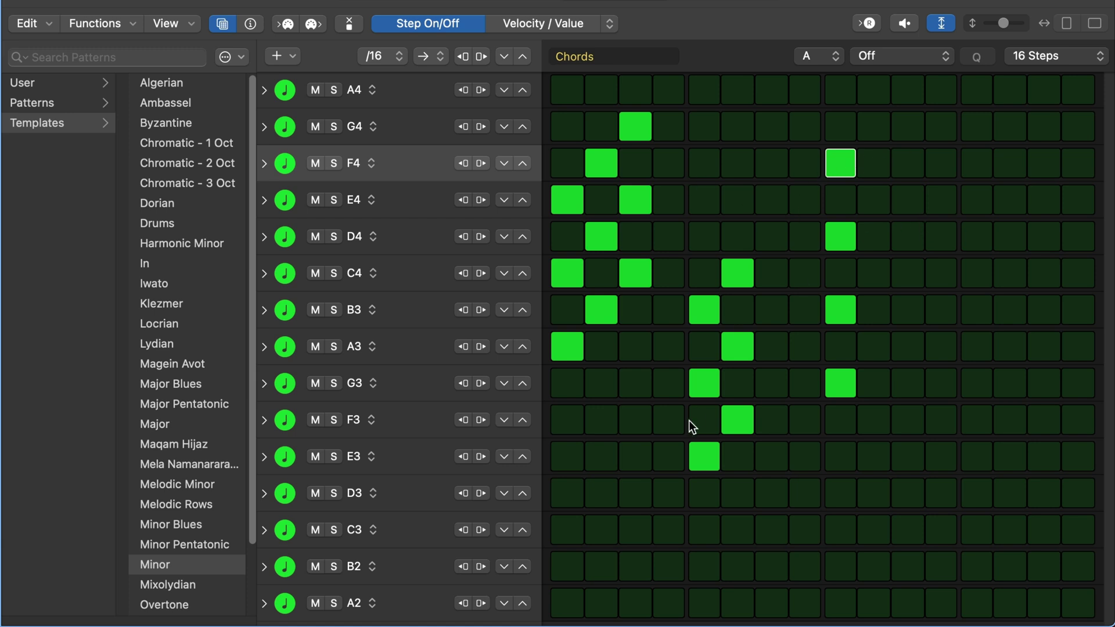
Step: Clear every step with Functions > Clear All Row Values > Step On/Off
left_click(80, 20)
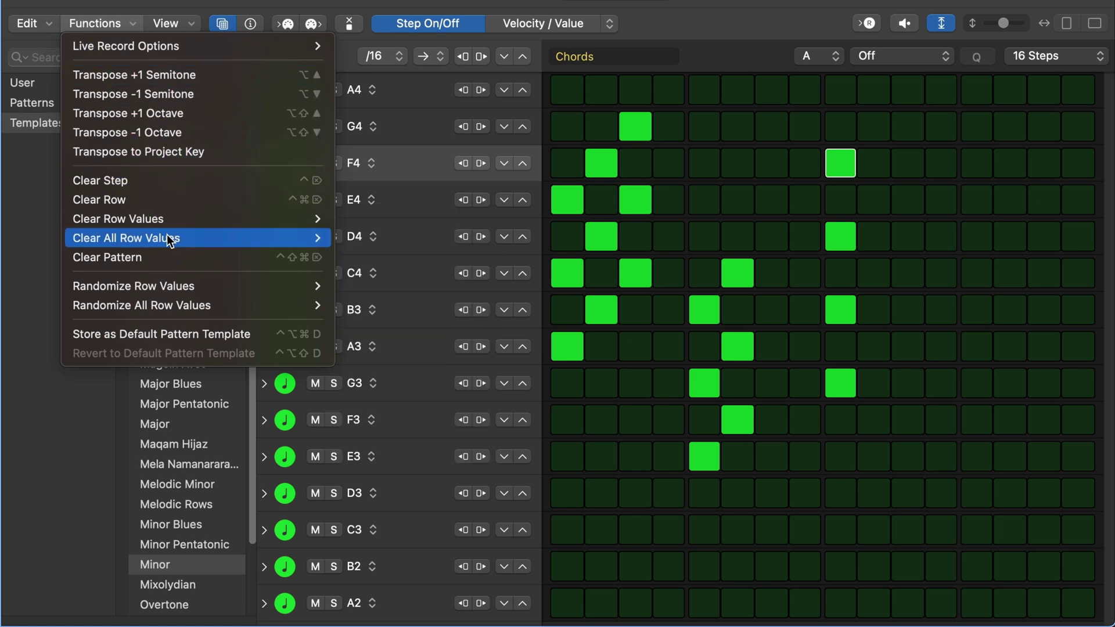
mouse_move(170, 240)
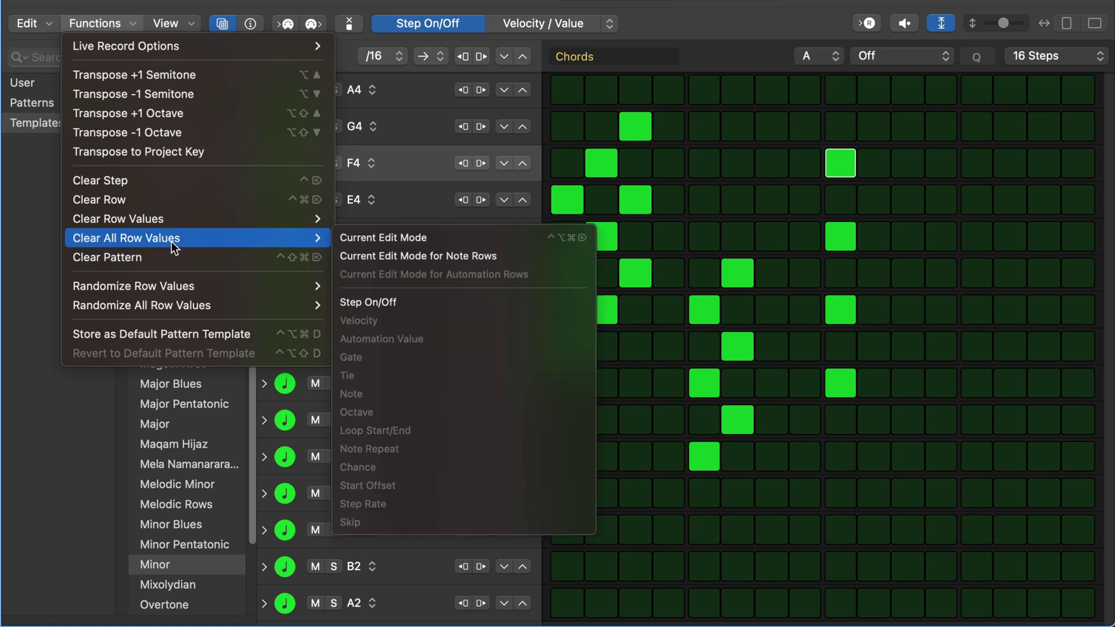
left_click(389, 302)
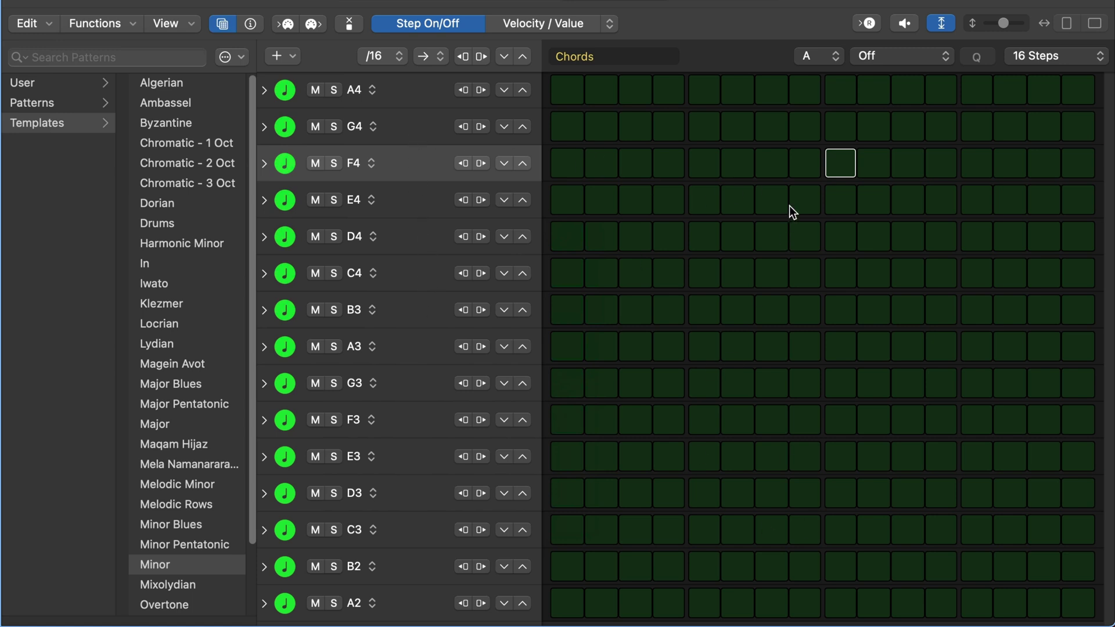
Step: Enter an A3–C4–E4 chord on step 1 and F3–A3–C4–E4 on step 2
left_click(567, 346)
left_click(567, 272)
left_click(575, 209)
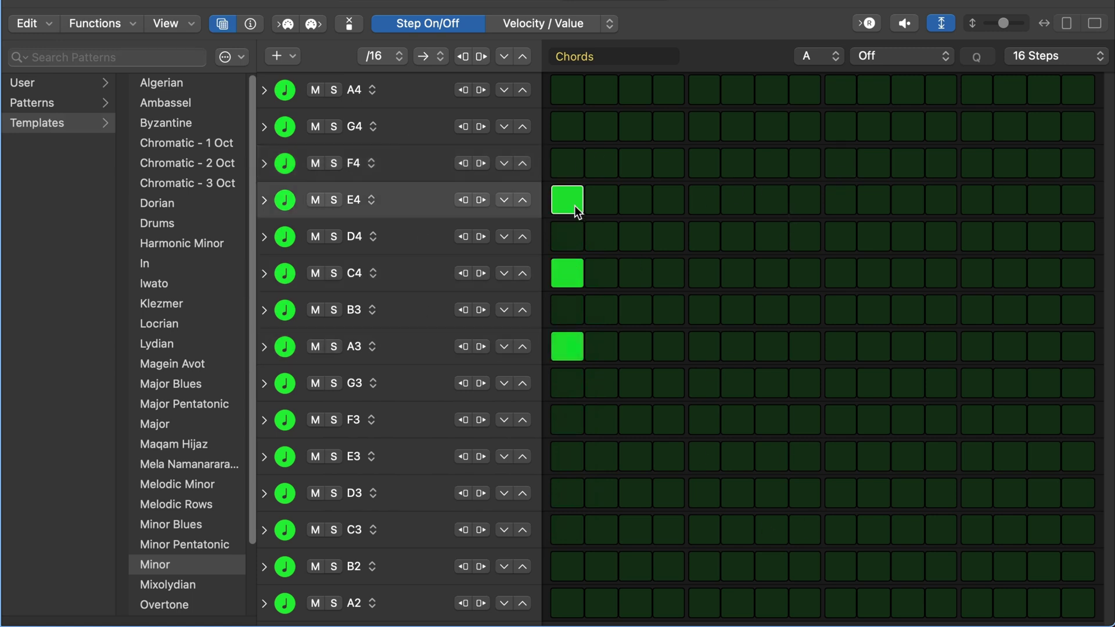
left_click(600, 416)
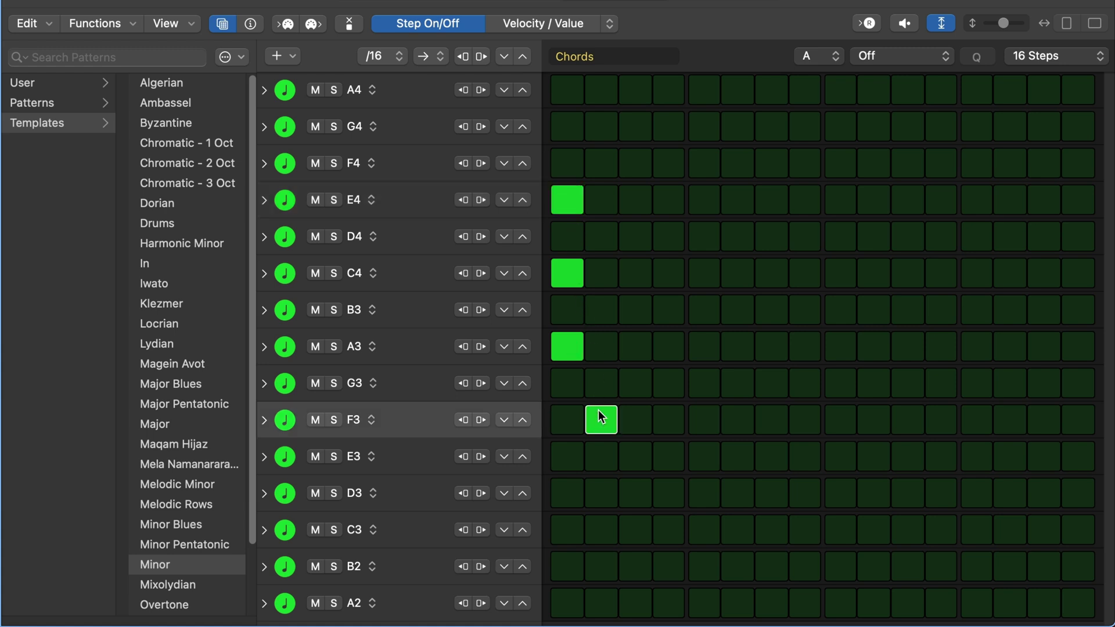
left_click(601, 349)
left_click(605, 280)
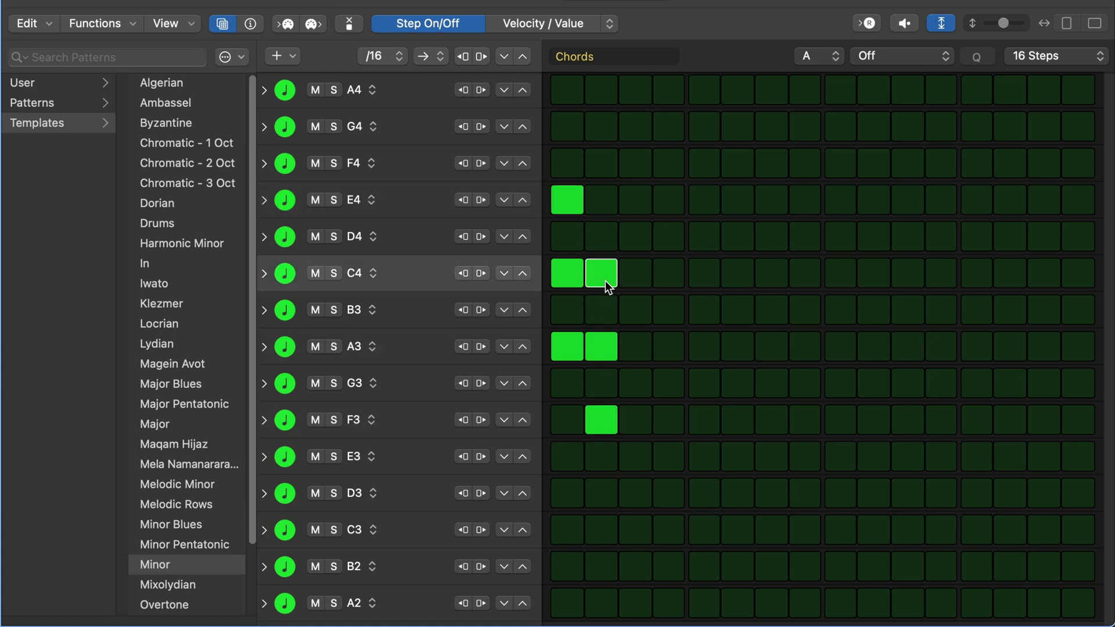
left_click(607, 206)
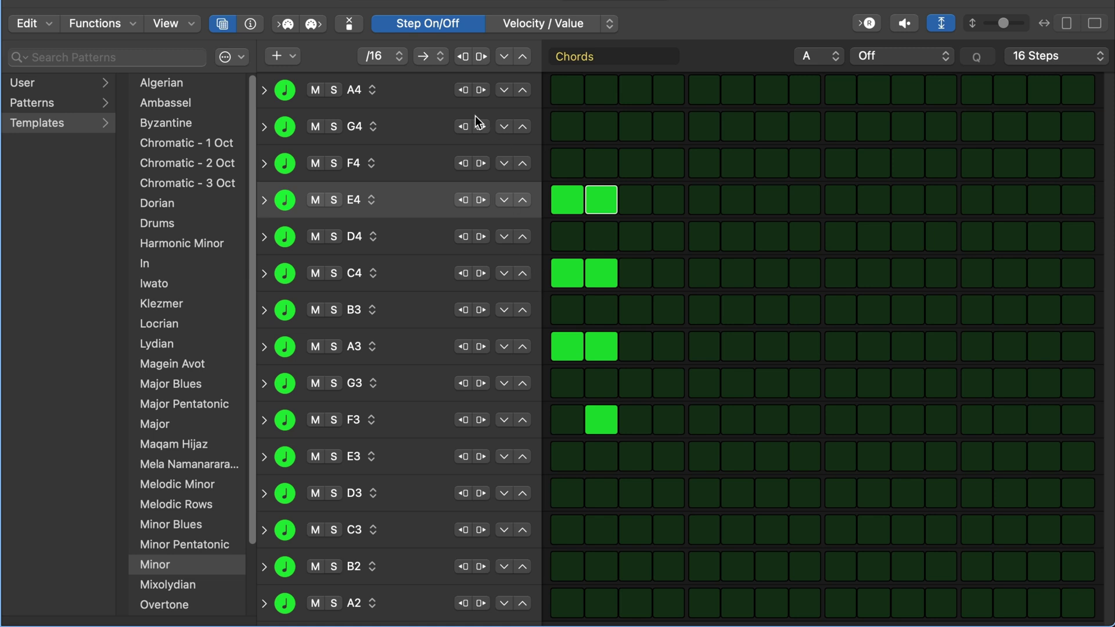
Step: Change the step rate from /16 to 1 so chords last a whole bar, then play
left_click(386, 58)
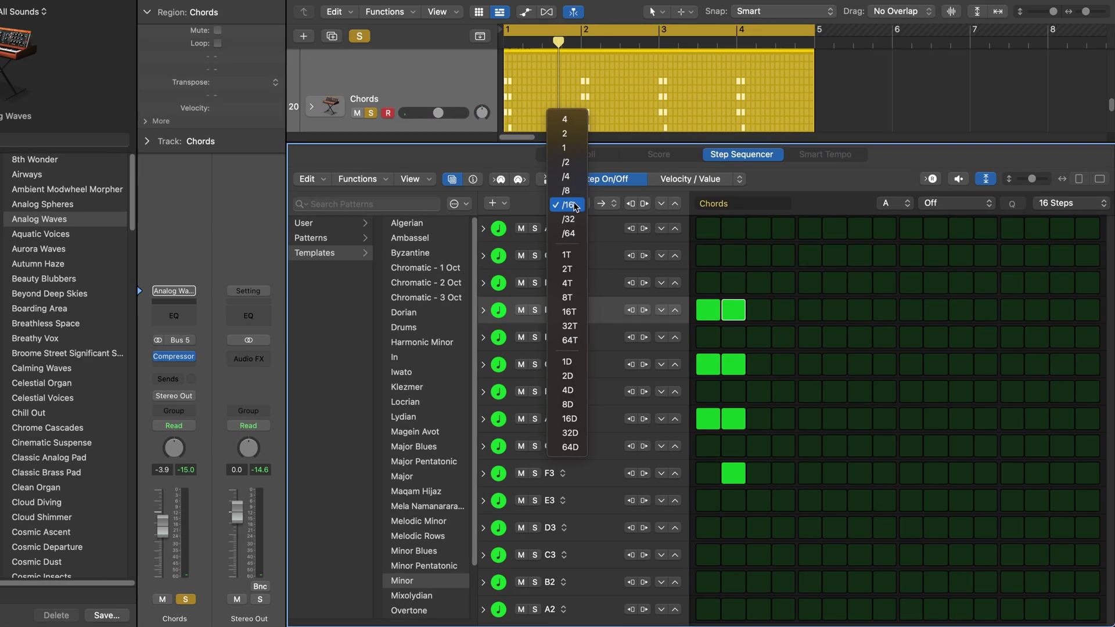
left_click(564, 147)
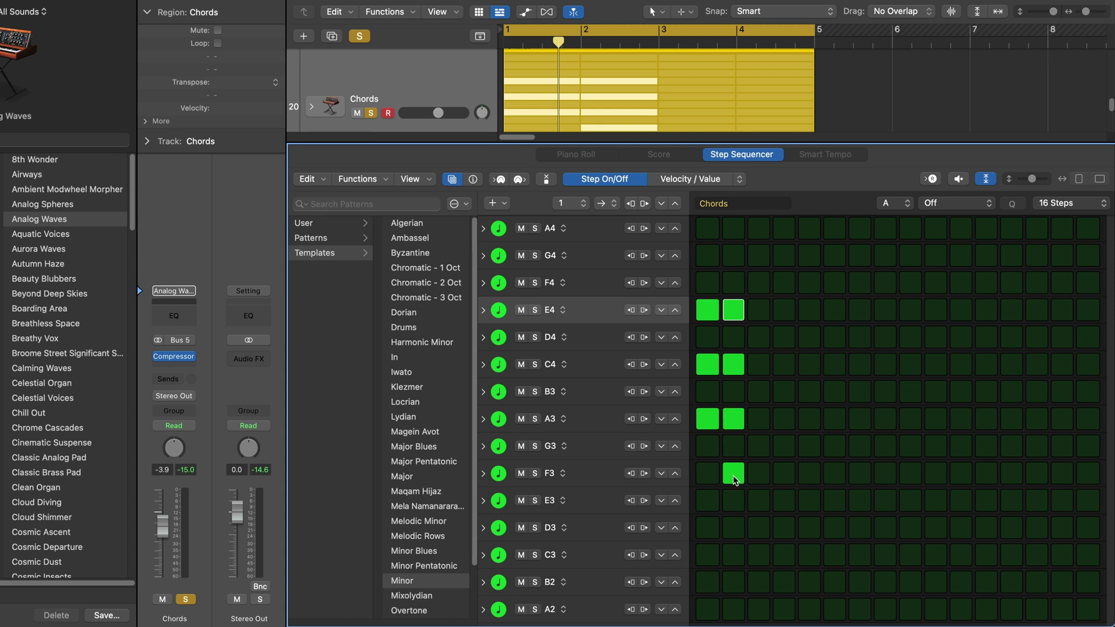
key("space")
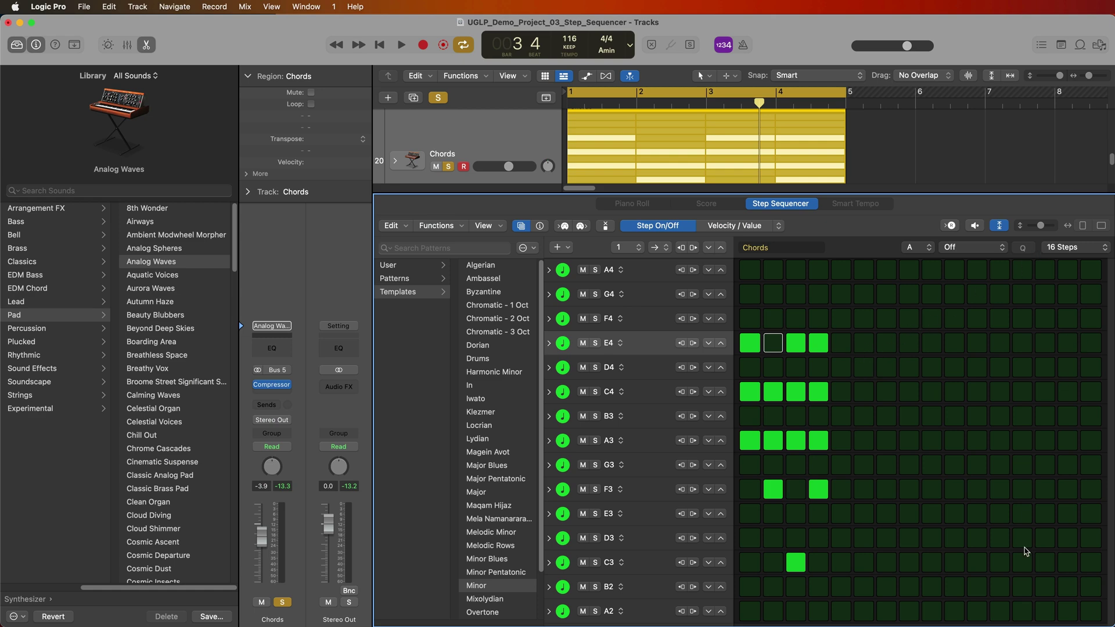
Step: Reopen the Chords pattern and add A3 to the third chord during playback
key("e")
left_click(940, 452)
mouse_move(844, 455)
left_mouse_down()
mouse_move(1048, 443)
mouse_move(846, 445)
left_mouse_up()
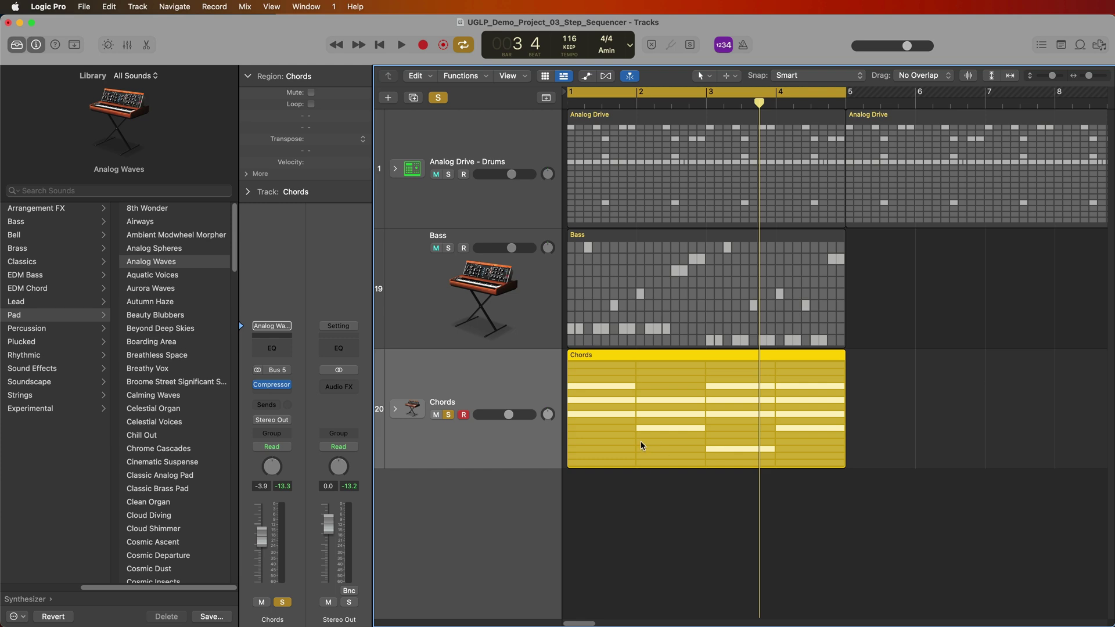
double_click(803, 431)
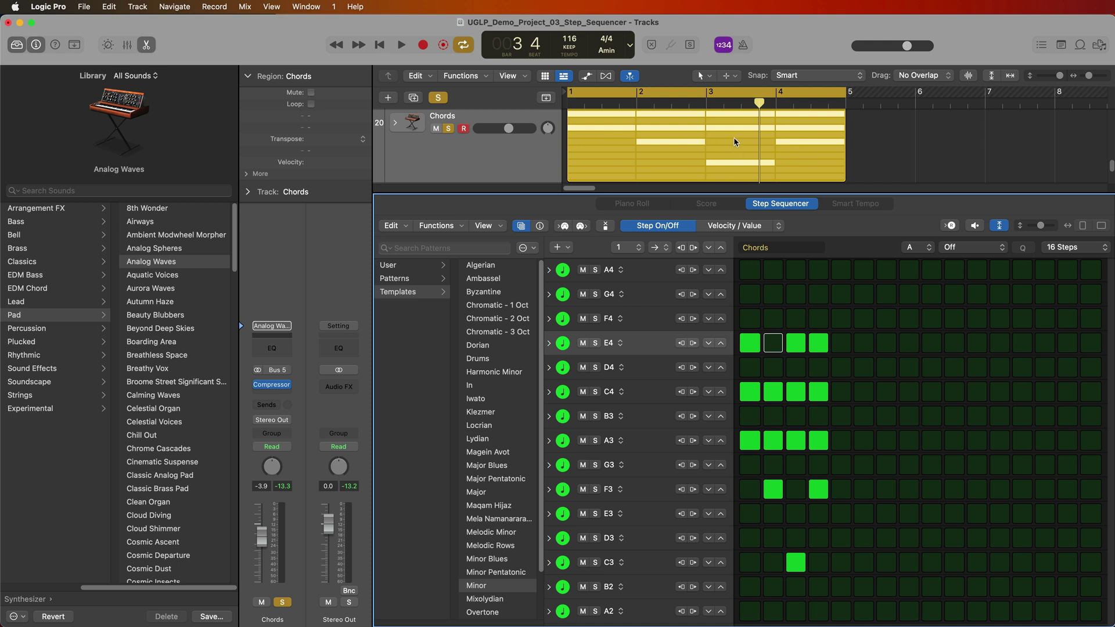
key("space")
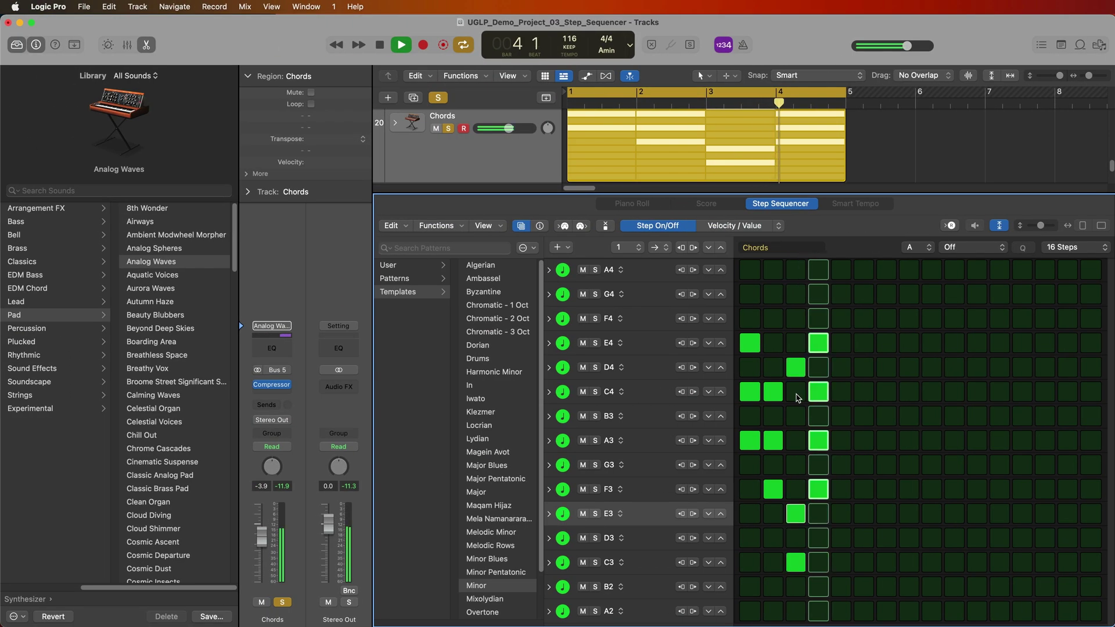
left_click(796, 436)
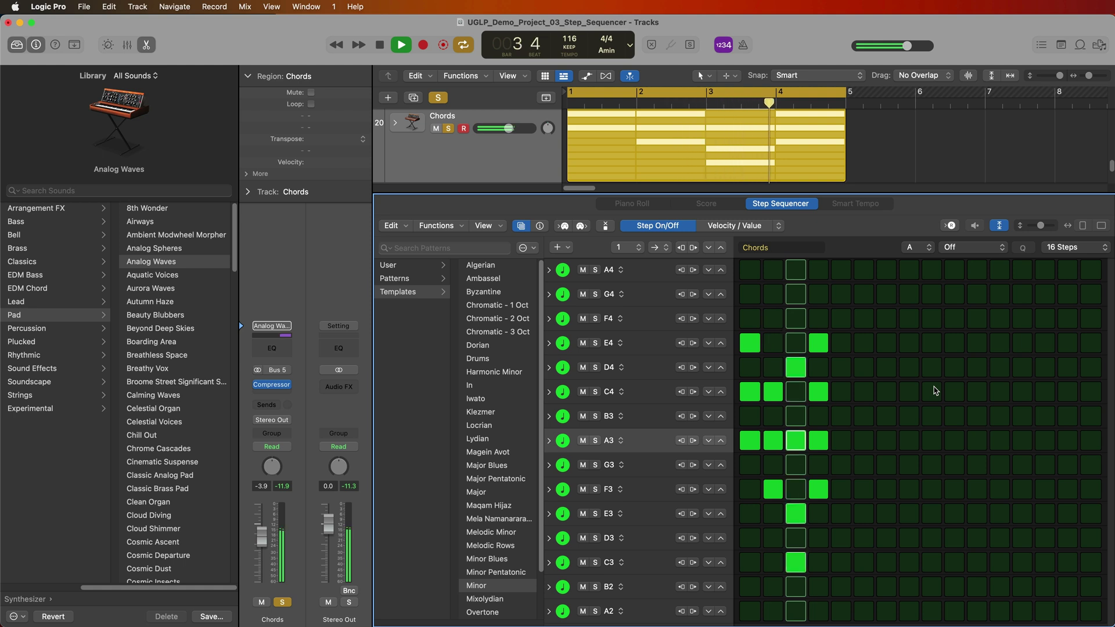
key("space")
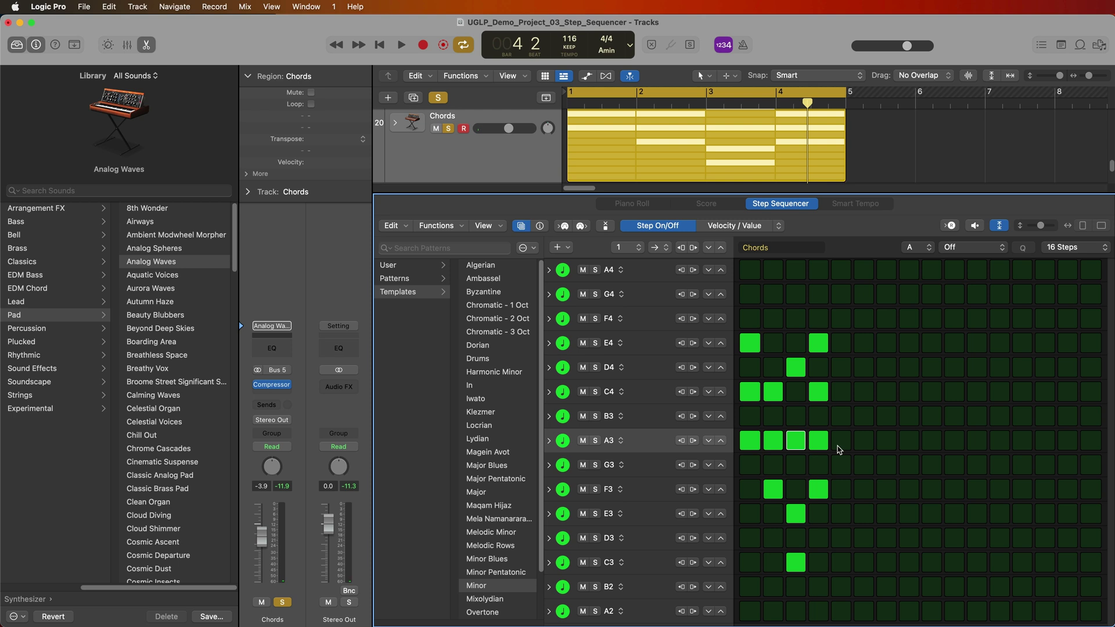
Step: Unsolo the Chords track and play drums, bass and chords together from bar 1
key("e")
left_click(726, 527)
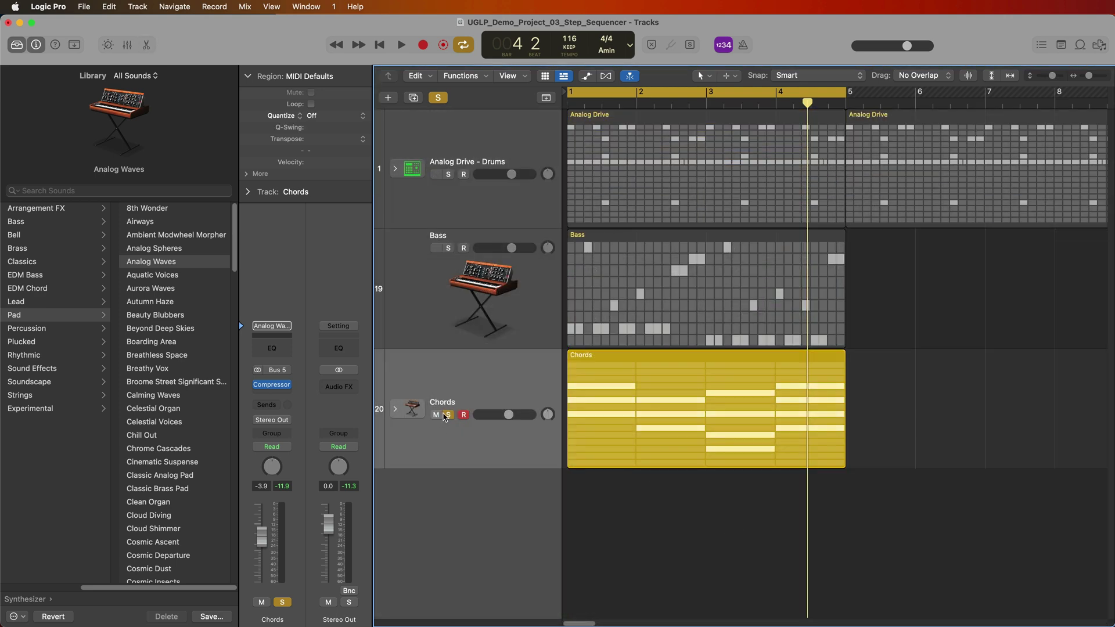
left_click(447, 414)
key("space")
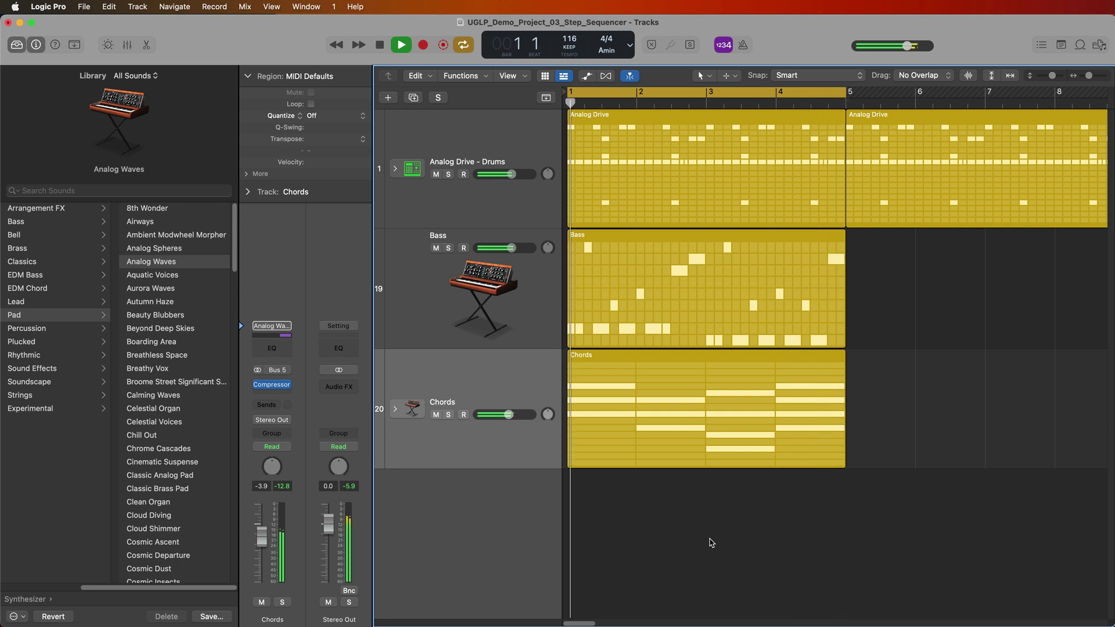
key("super+Left")
left_click(722, 438)
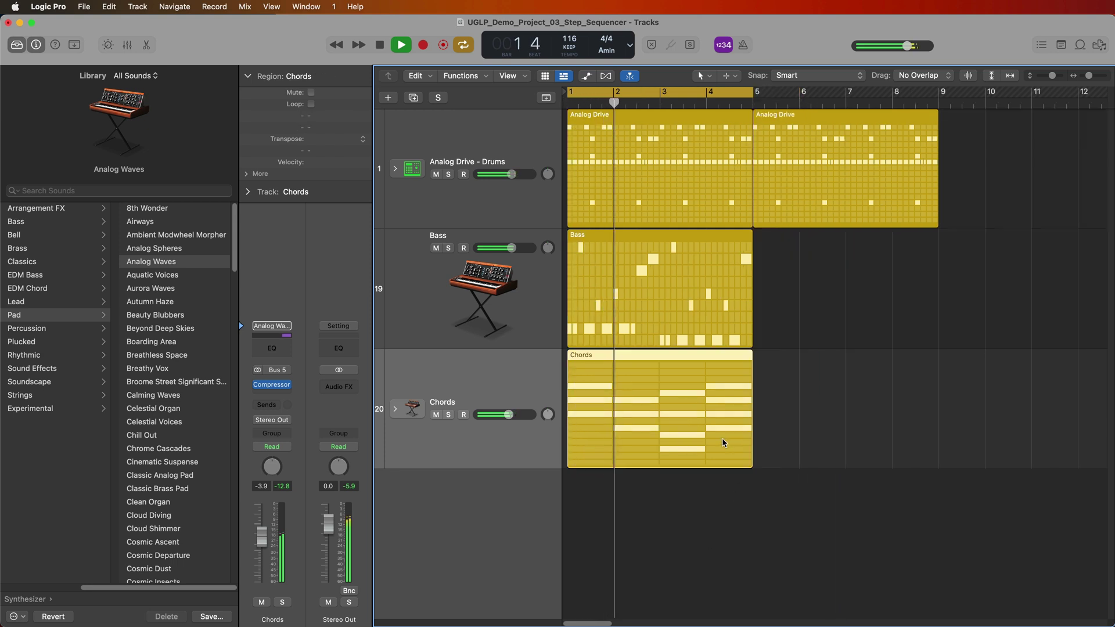
key("space")
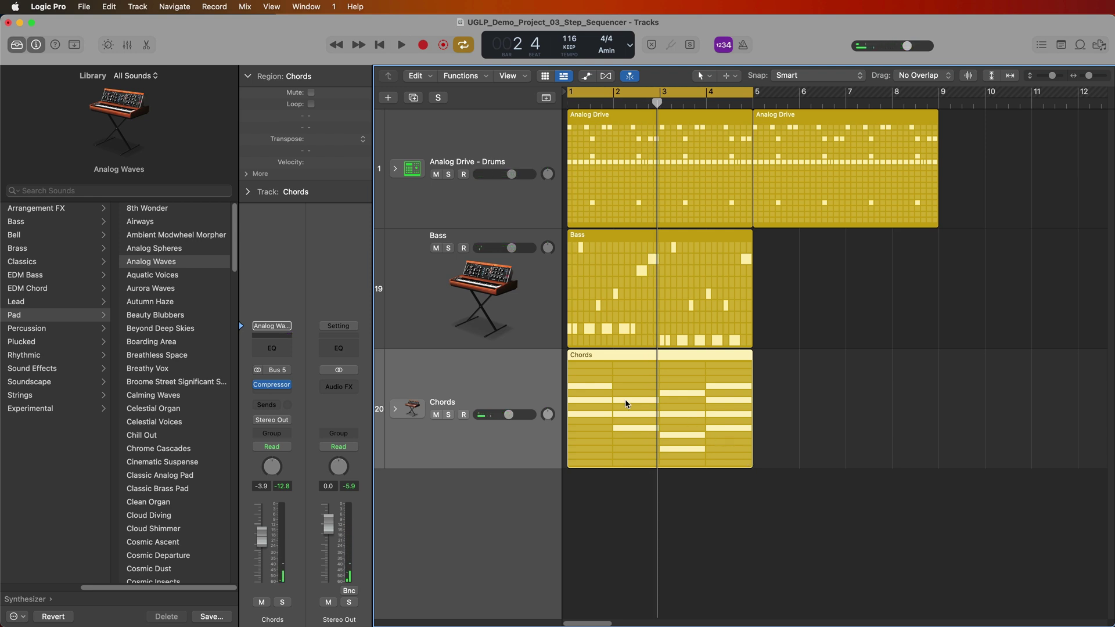
double_click(626, 404)
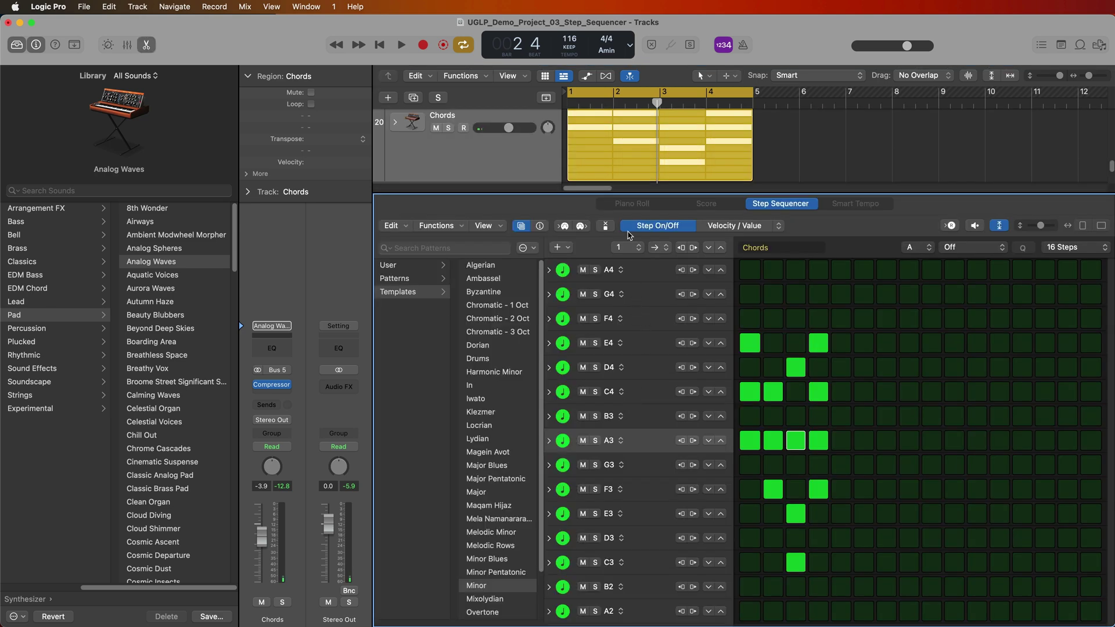
Step: Set the Chords pattern's step length to two bars
left_click(626, 246)
left_click(627, 259)
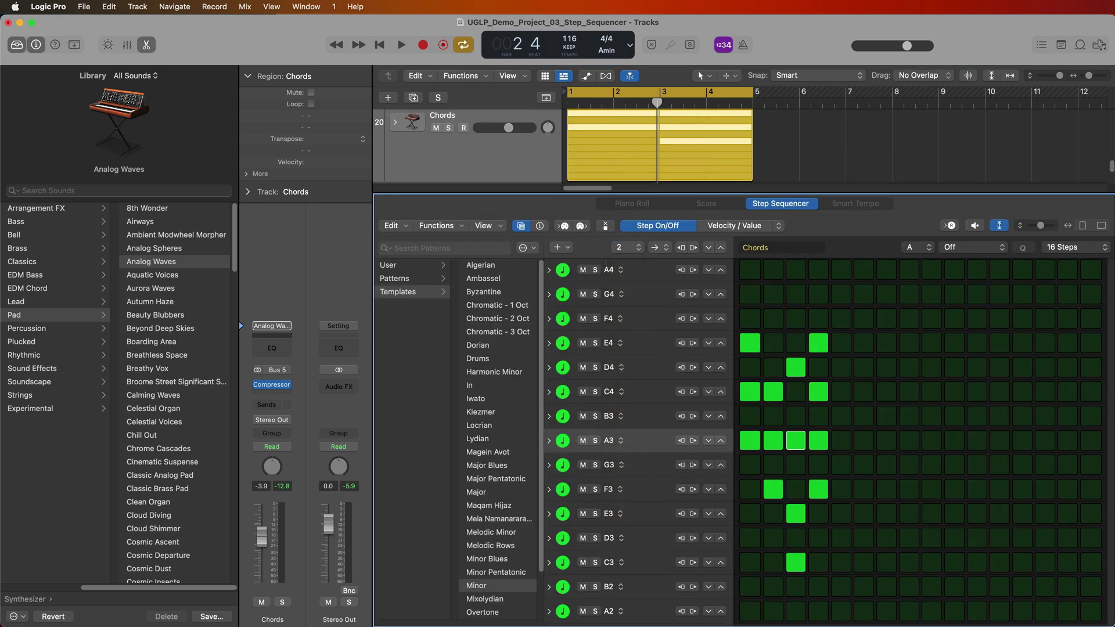
key("e")
Step: Loop the Chords region out to bar 9 and duplicate the Bass region into bars 5–9
left_click(799, 364)
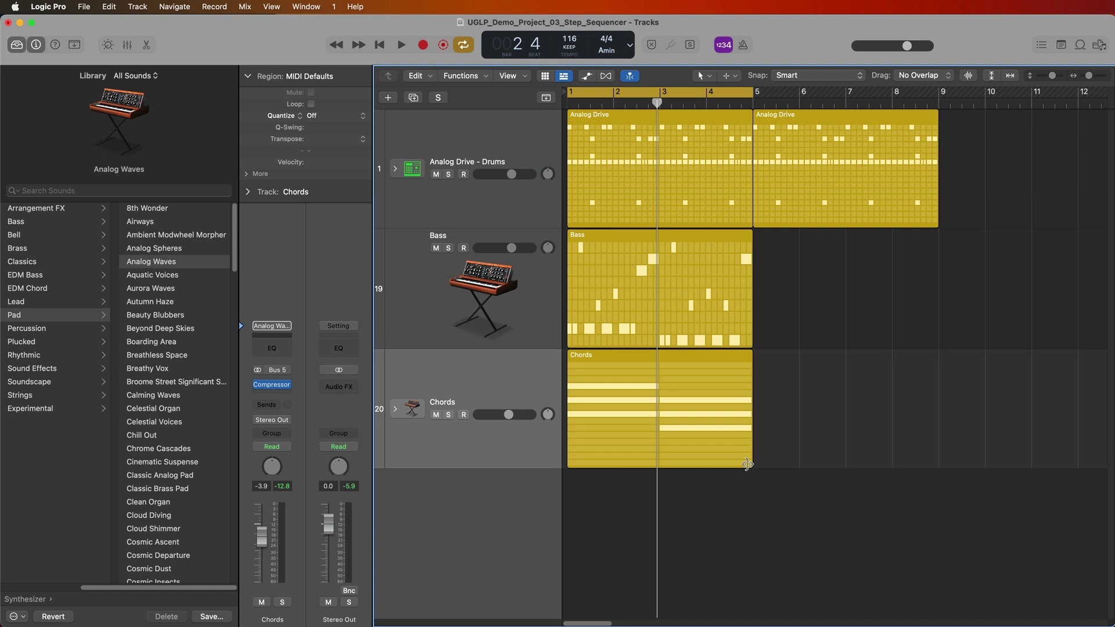
left_click_drag(752, 464, 932, 476)
left_click(932, 477)
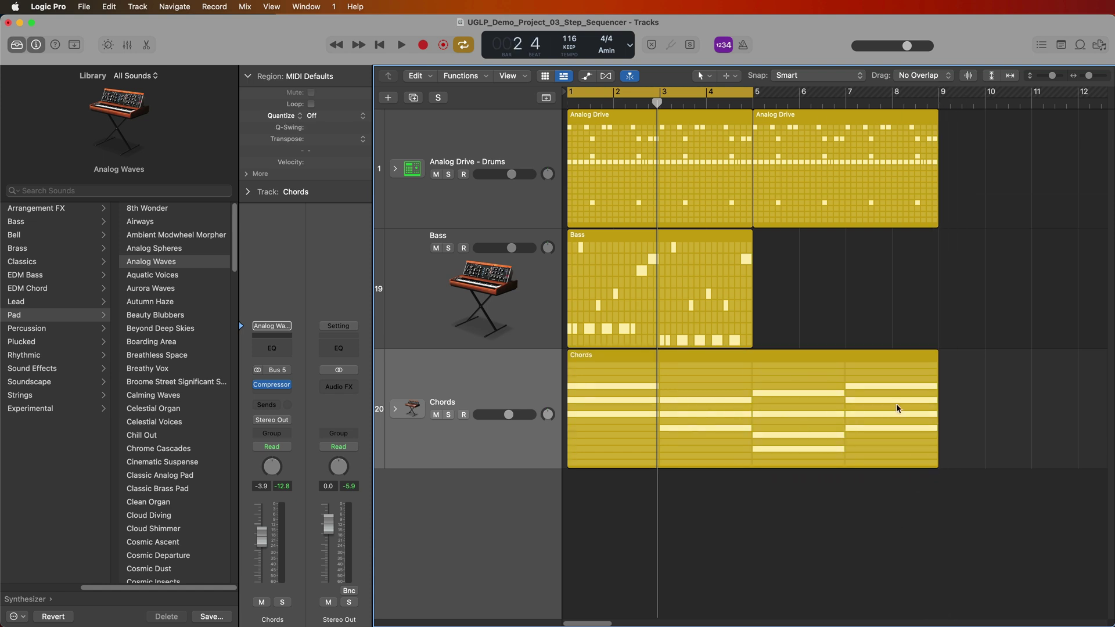
left_click(706, 294)
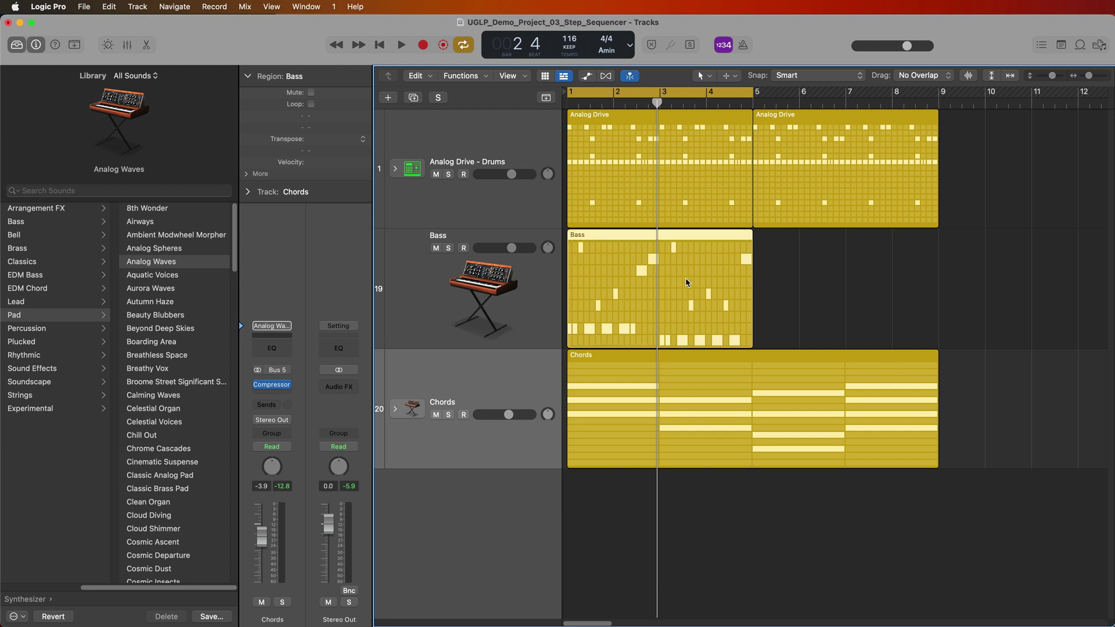
key("super+r")
left_click(1039, 321)
Step: Turn off cycle and play the full arrangement from bar 1, briefly checking the Chords pattern
key("c")
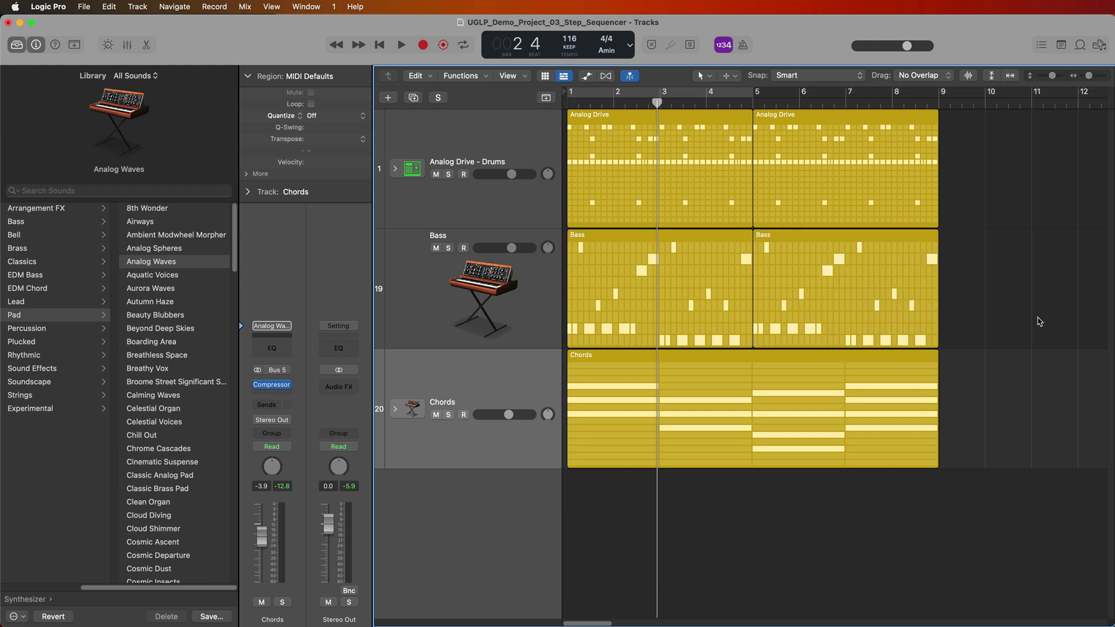
key("Return")
key("space")
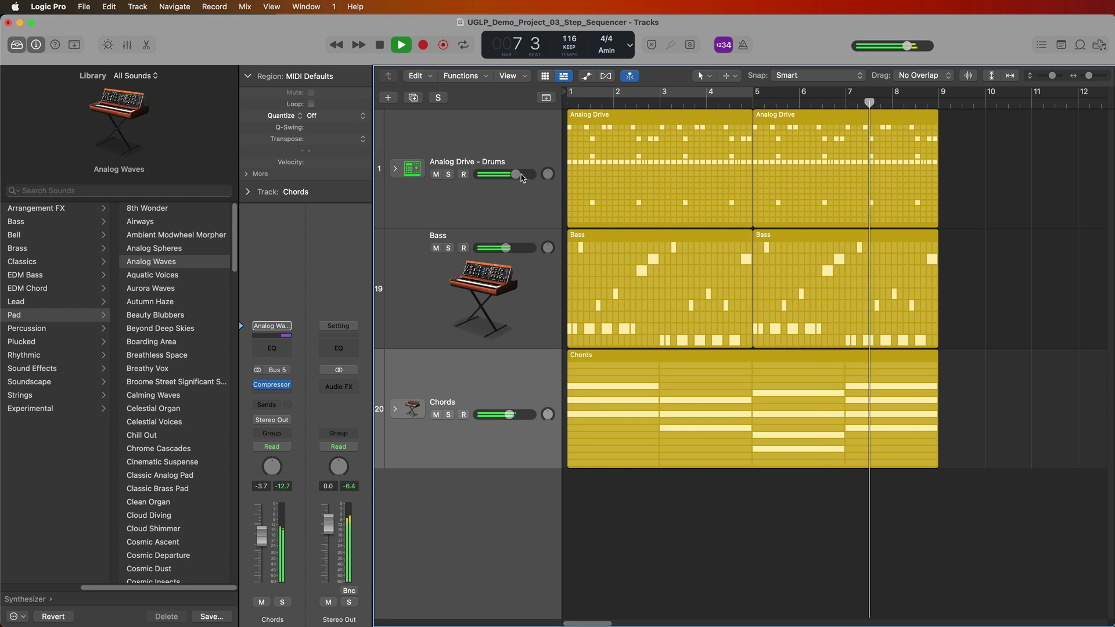
double_click(722, 373)
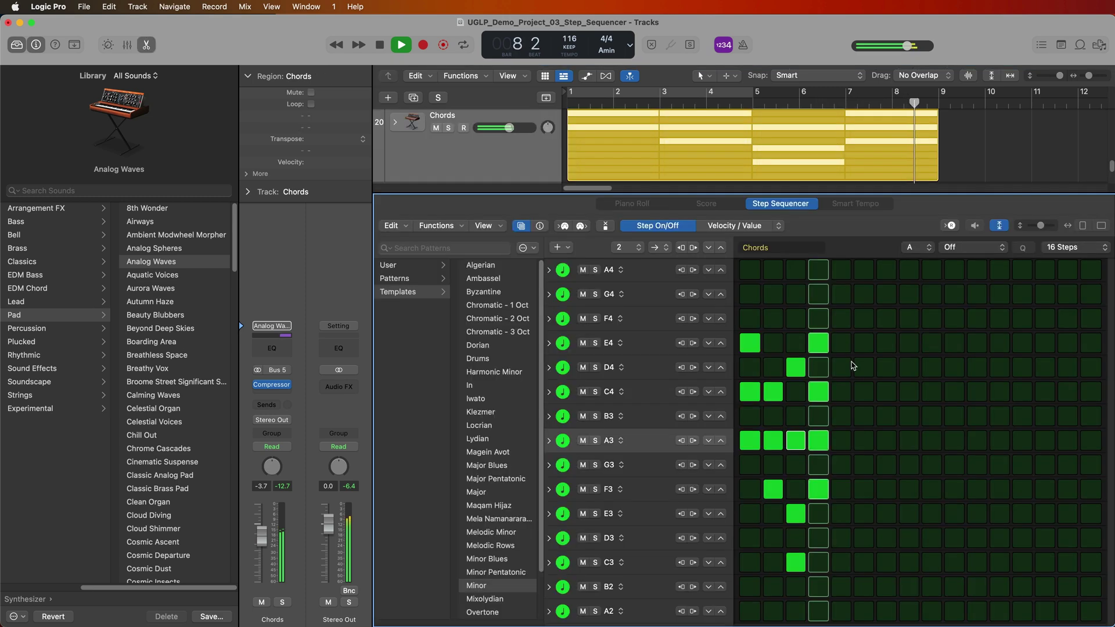
key("e")
left_click(883, 522)
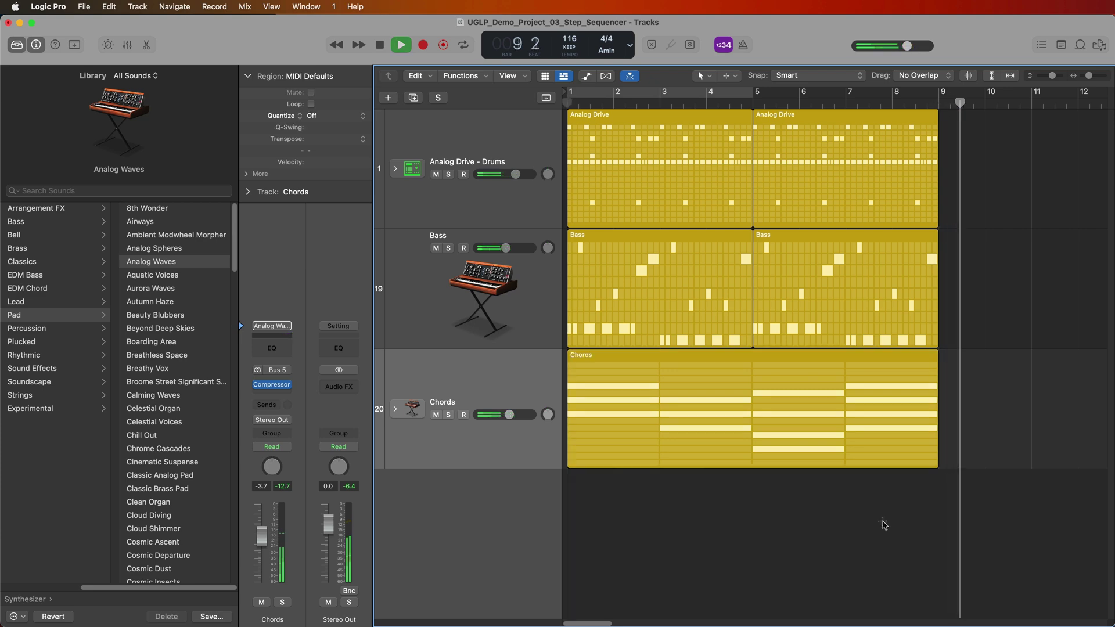
Step: Stop playback and show the pattern settings of the first Analog Drive drum pattern
key("space")
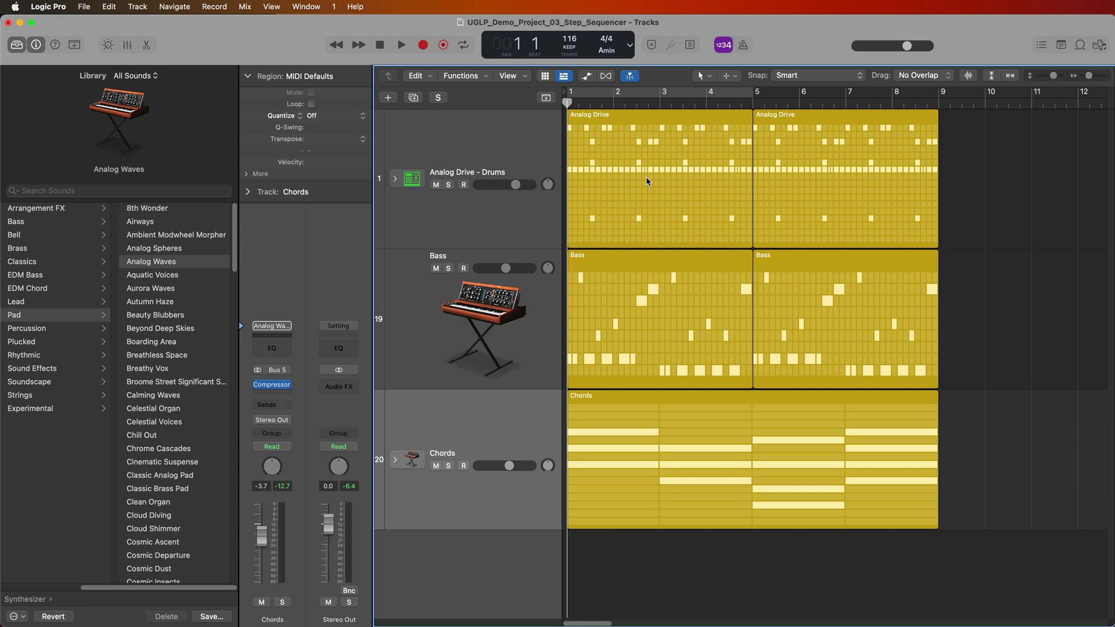
left_click(525, 149)
left_click(1032, 191)
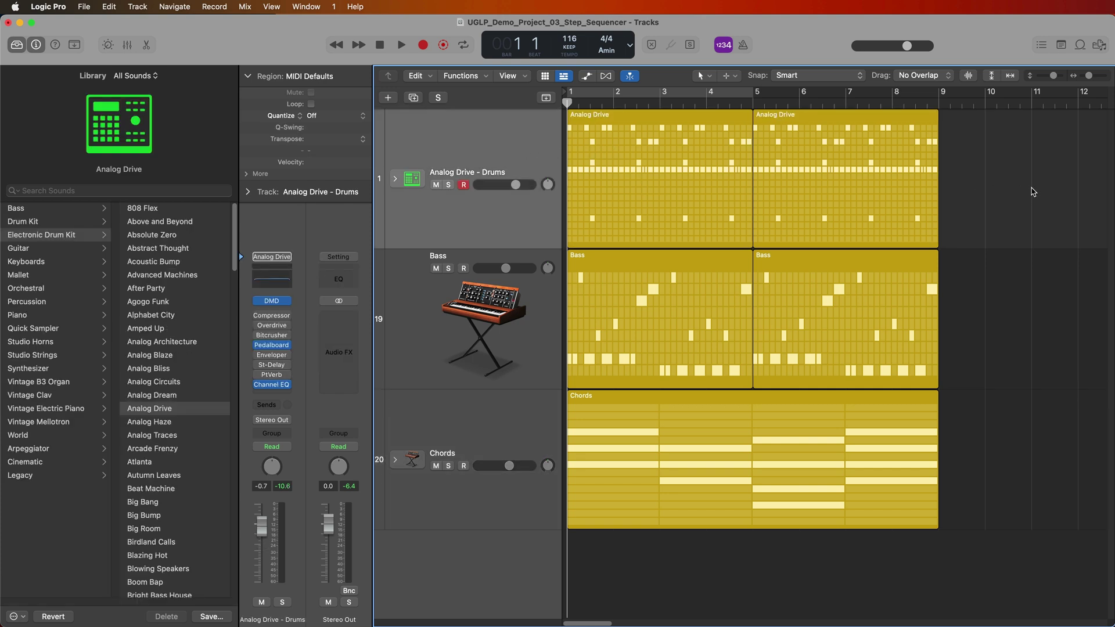
double_click(640, 168)
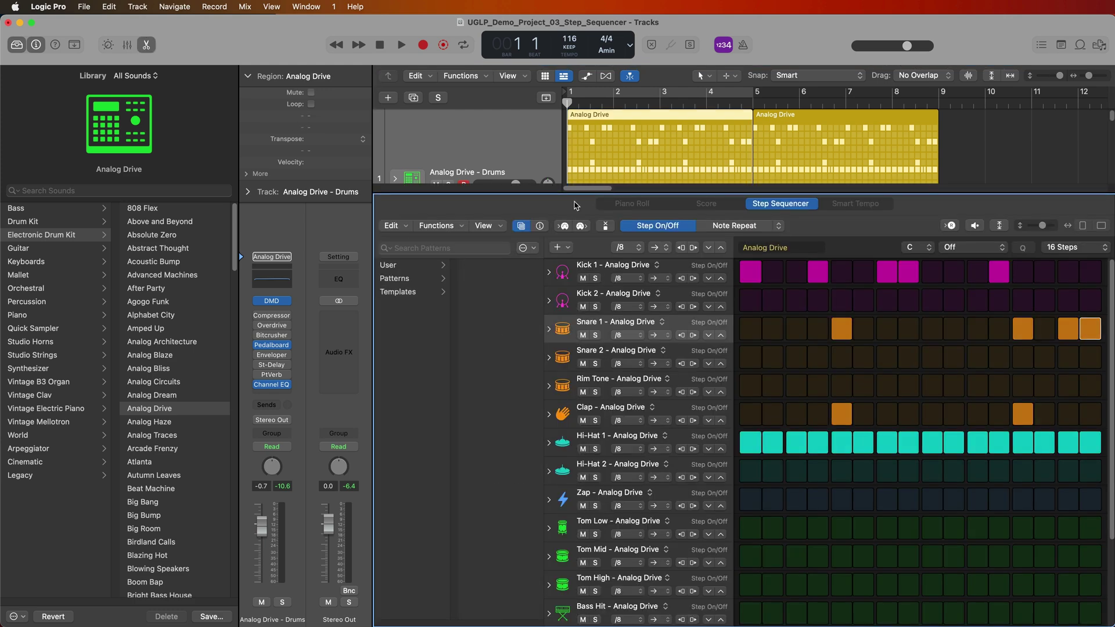
left_click(539, 227)
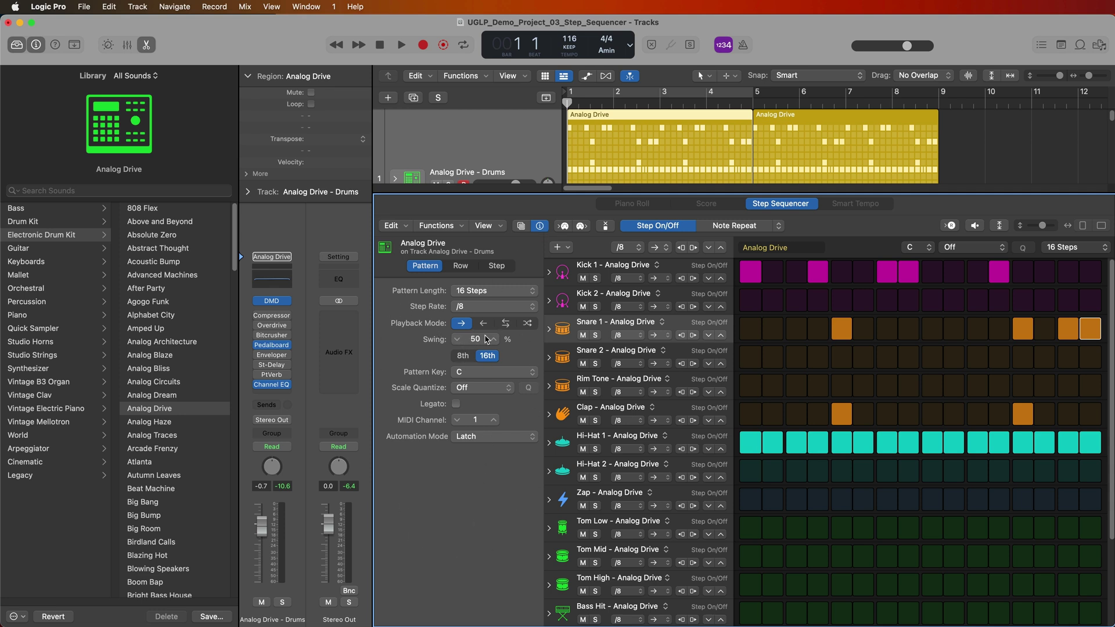
Step: Set the drum swing to act on 8th notes at 64%
left_click(472, 358)
left_click(493, 358)
left_click(467, 360)
double_click(476, 339)
type("66")
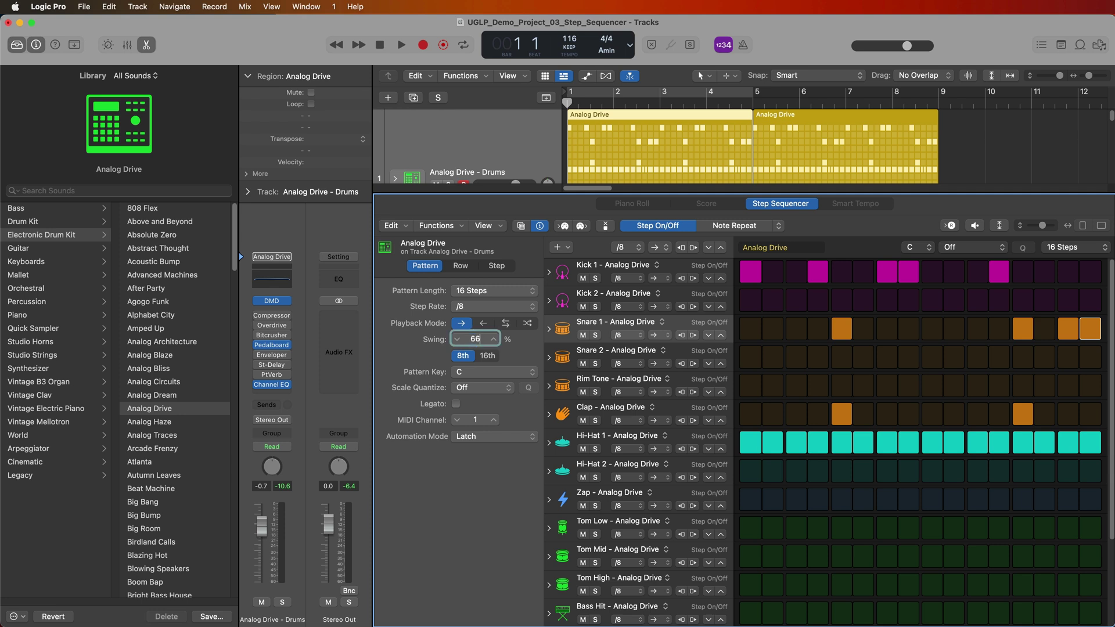
key("Return")
left_click_drag(476, 339, 477, 347)
left_click_drag(475, 347, 475, 329)
Step: Give the Bass pattern 8th-note swing at 64%
key("e")
left_click(671, 302)
left_click(555, 315)
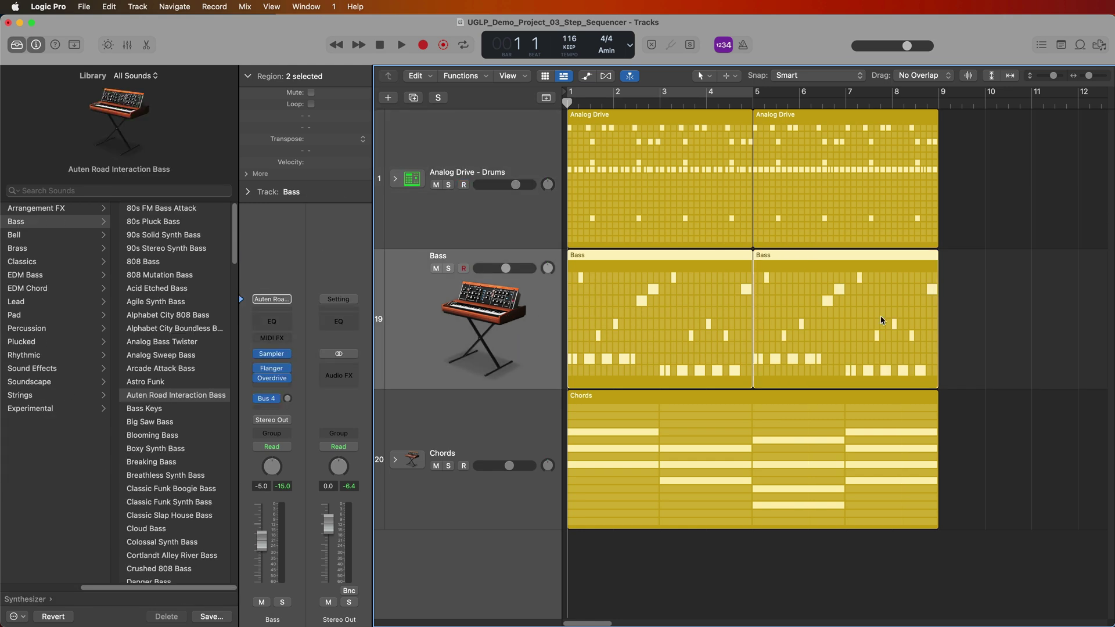
left_click(1033, 312)
double_click(669, 309)
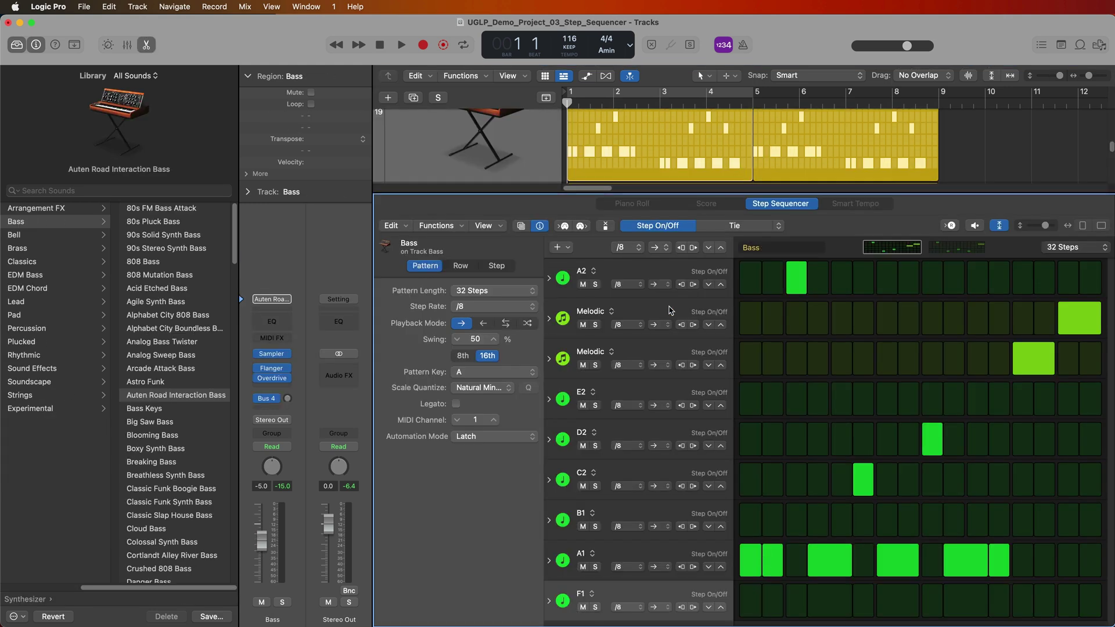
left_click(464, 355)
double_click(475, 339)
type("64")
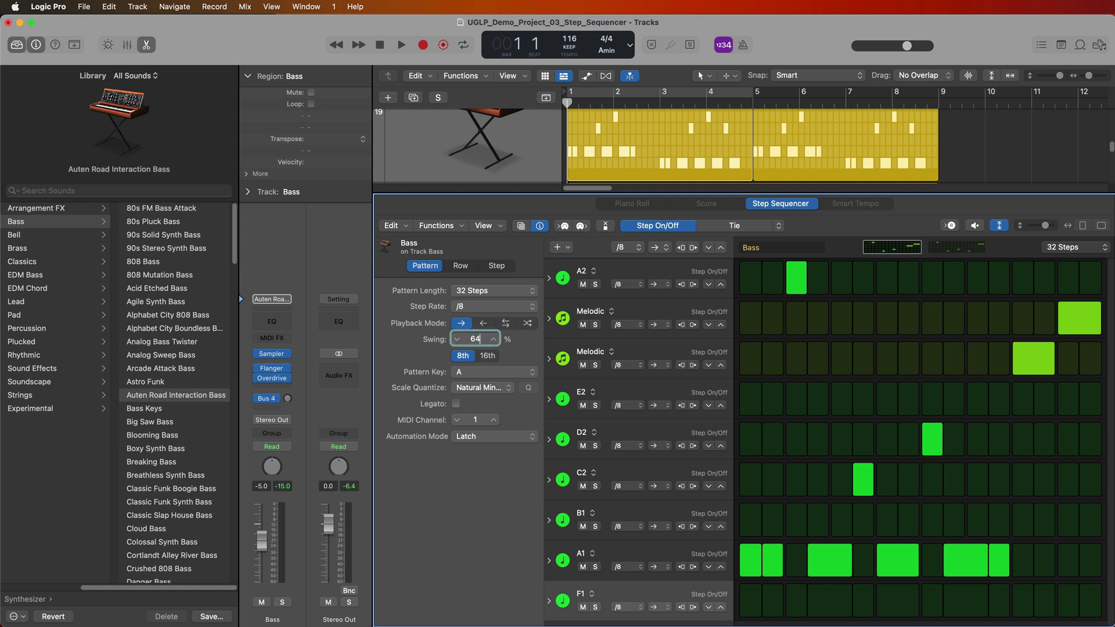
key("Return")
Step: Replace the outdated bar-5 drum and bass regions with repeats of the bar-1 regions
key("e")
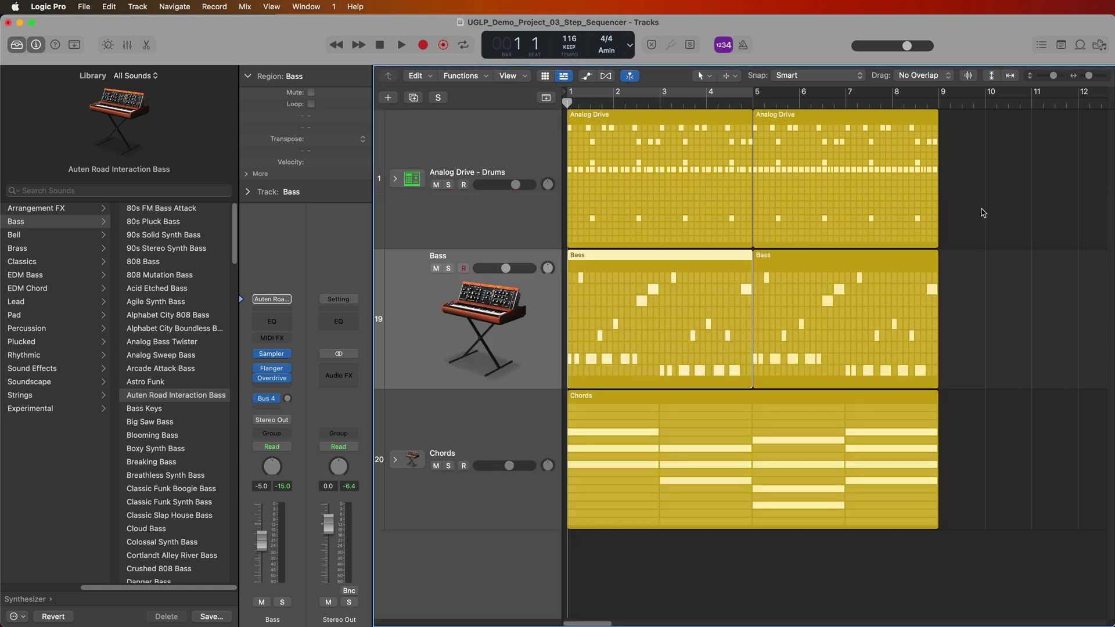
left_click_drag(1011, 169, 867, 327)
key("Delete")
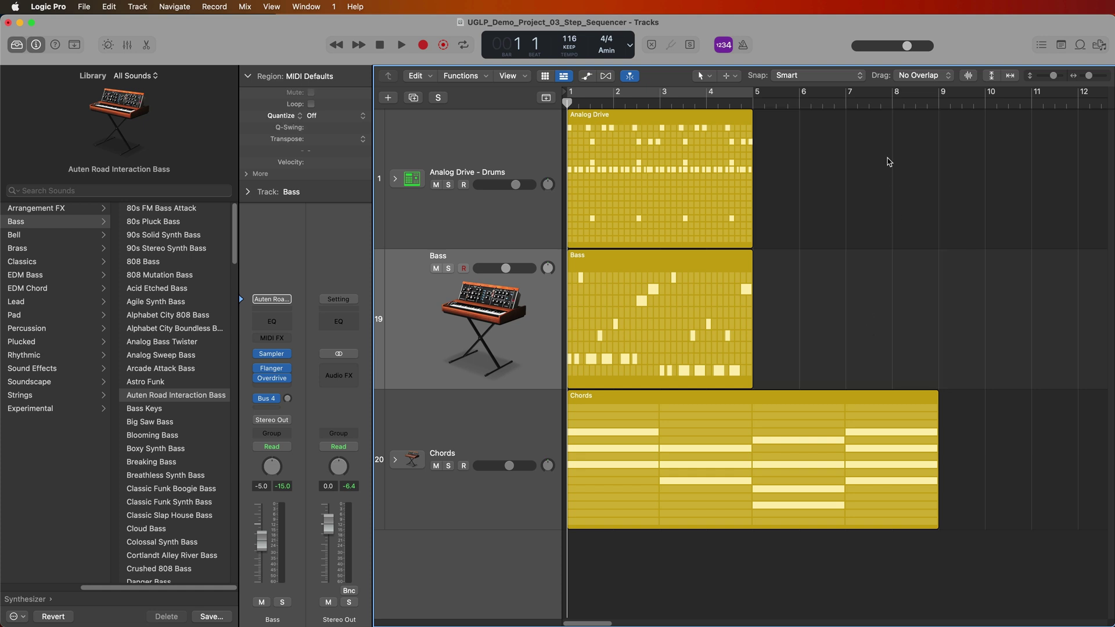
left_click_drag(889, 158, 723, 277)
key("super+r")
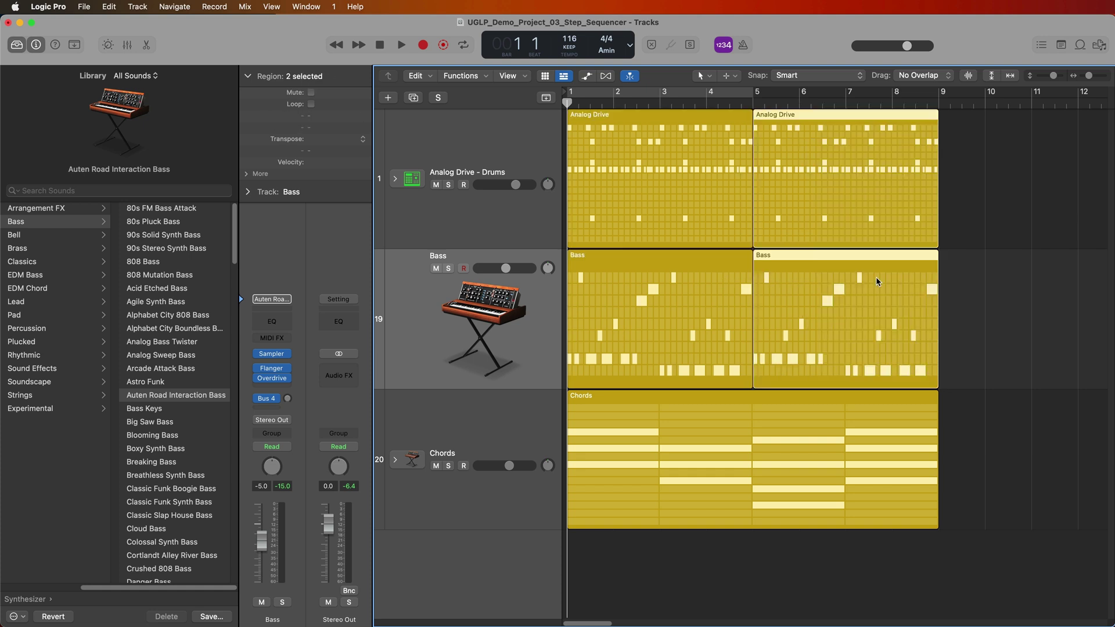
left_click(977, 258)
left_click_drag(985, 195, 934, 273)
left_click(971, 258)
Step: Play the arrangement while viewing the full 32-step Bass pattern with the library hidden
key("space")
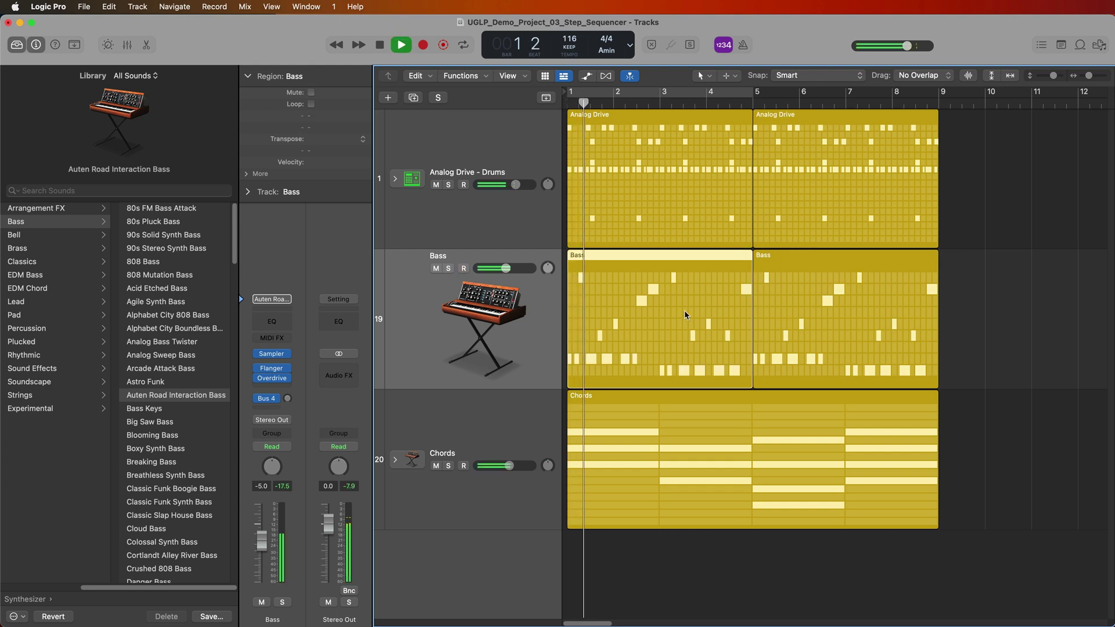
double_click(684, 310)
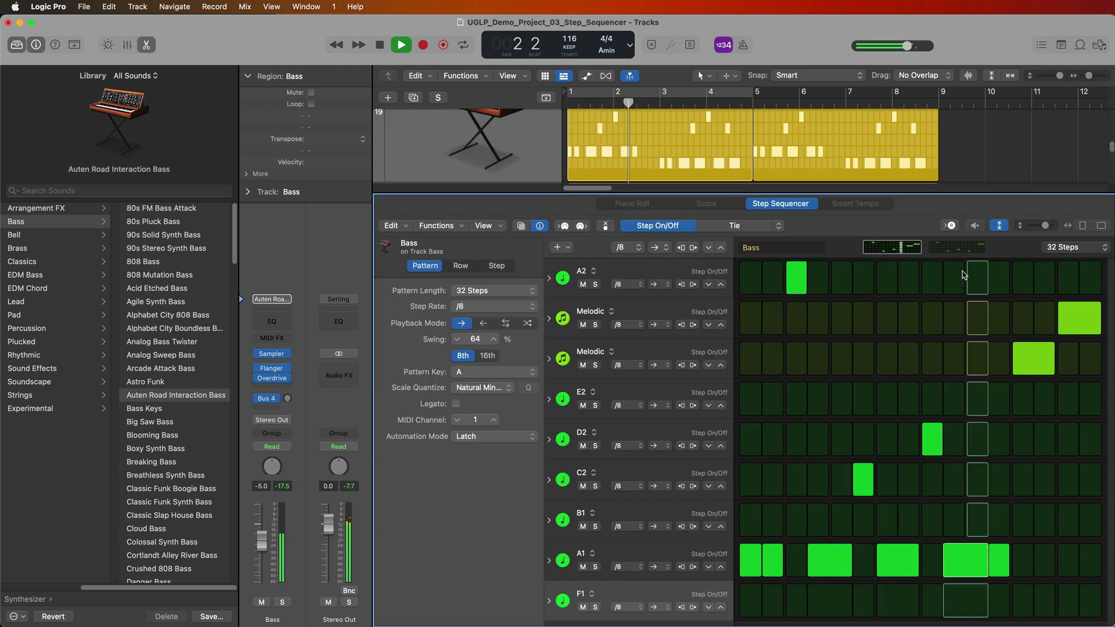
left_click(965, 249)
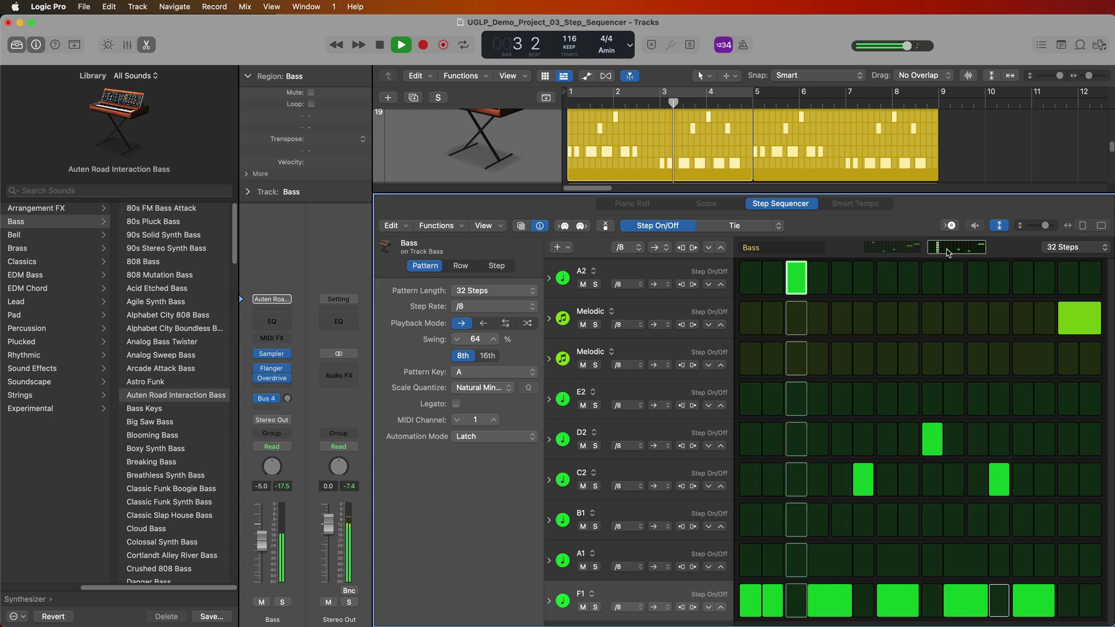
left_click(20, 48)
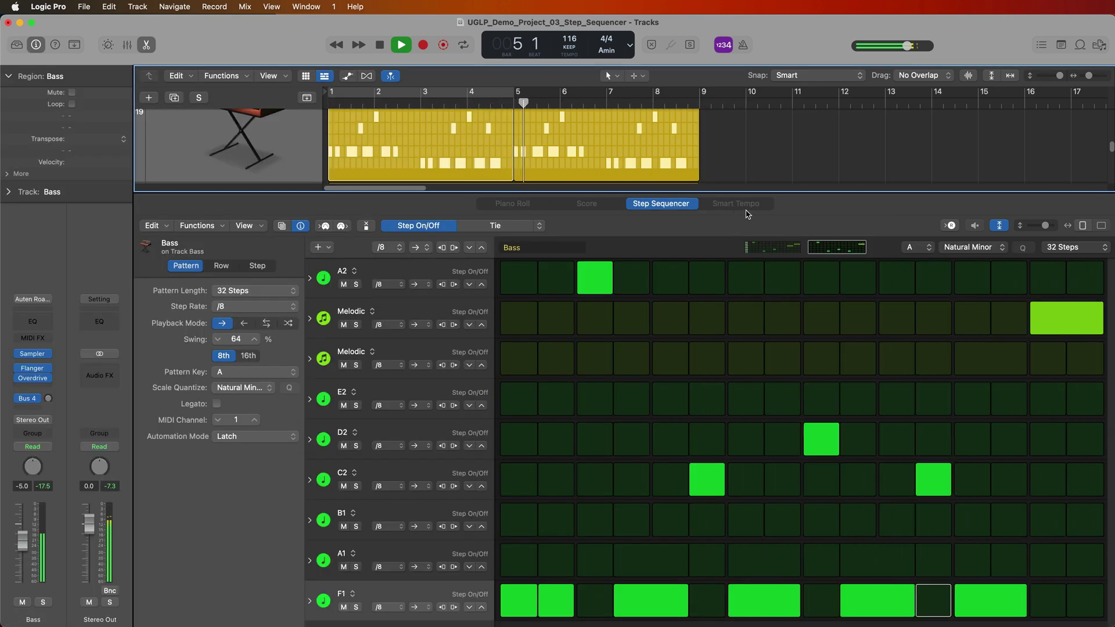
Step: Set a cycle range over bars 1–9 around all five regions, then stop playback
key("e")
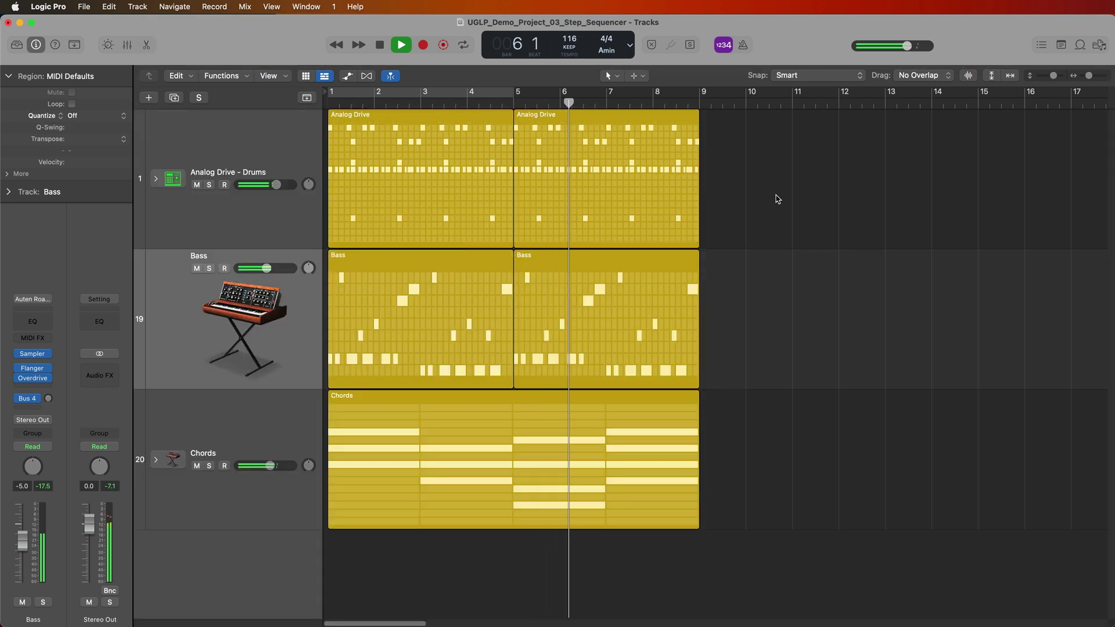
left_click_drag(782, 187, 478, 442)
key("u")
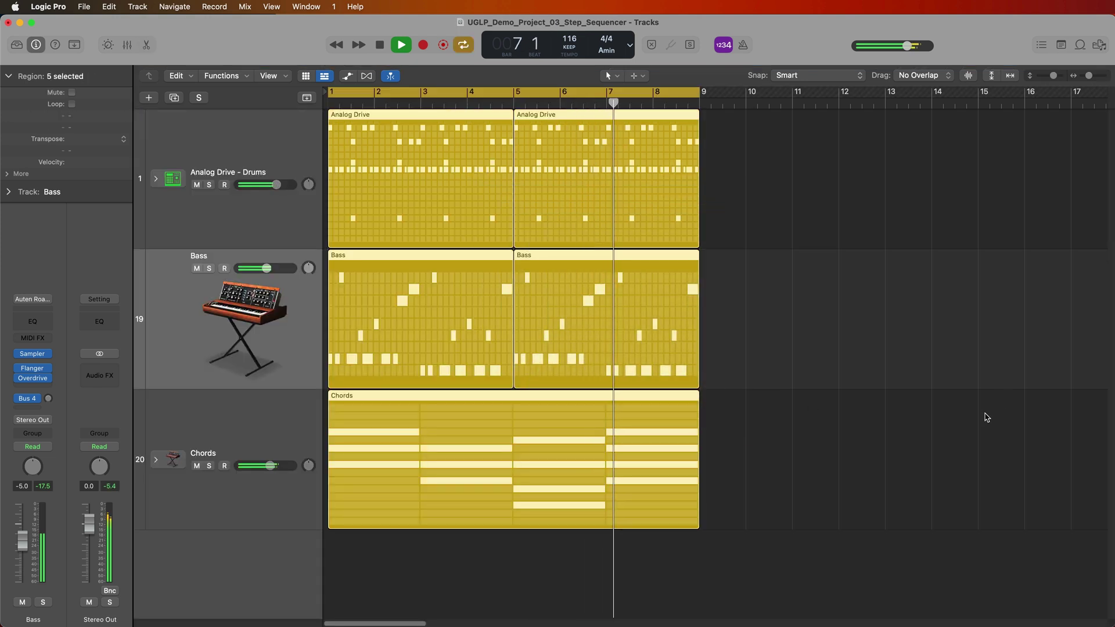
left_click(1003, 399)
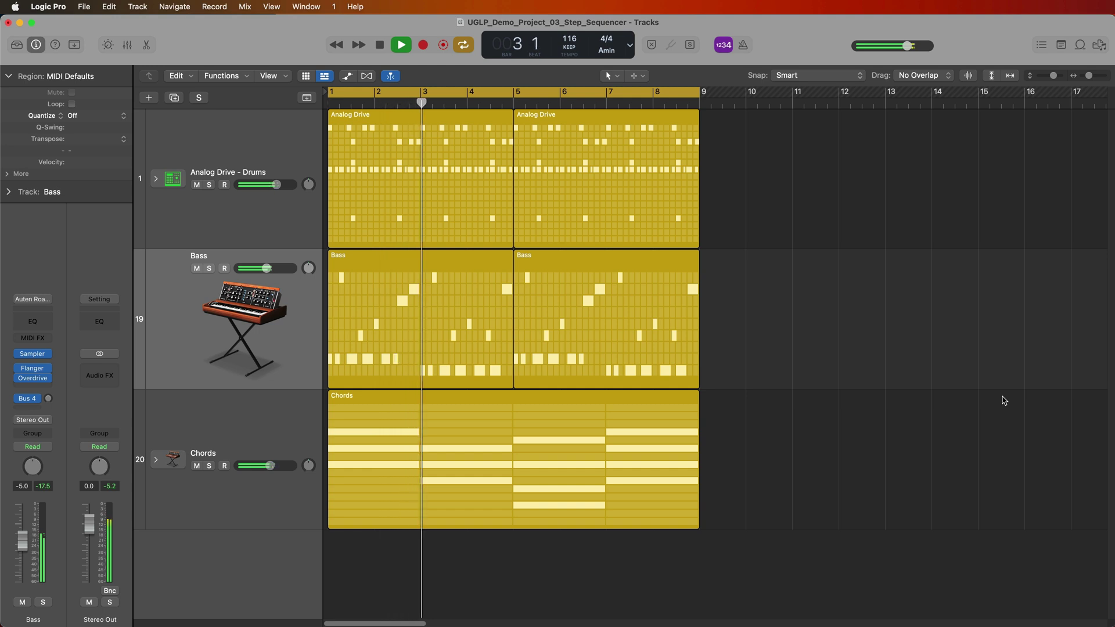
key("space")
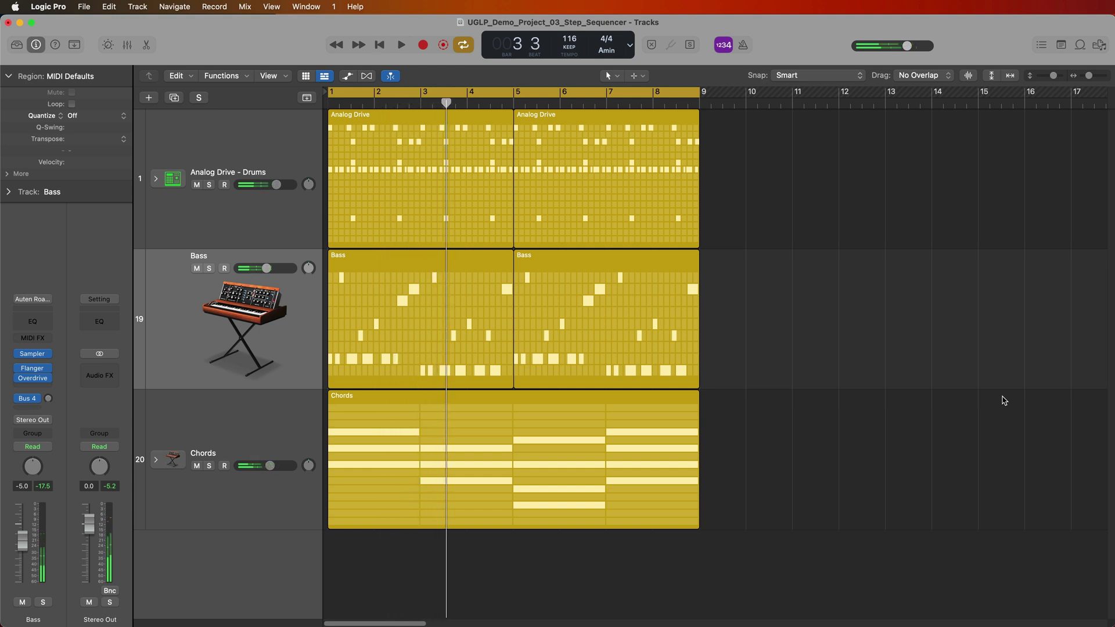
Step: Review the Chords pattern, then reopen the 32-step Bass pattern
double_click(498, 461)
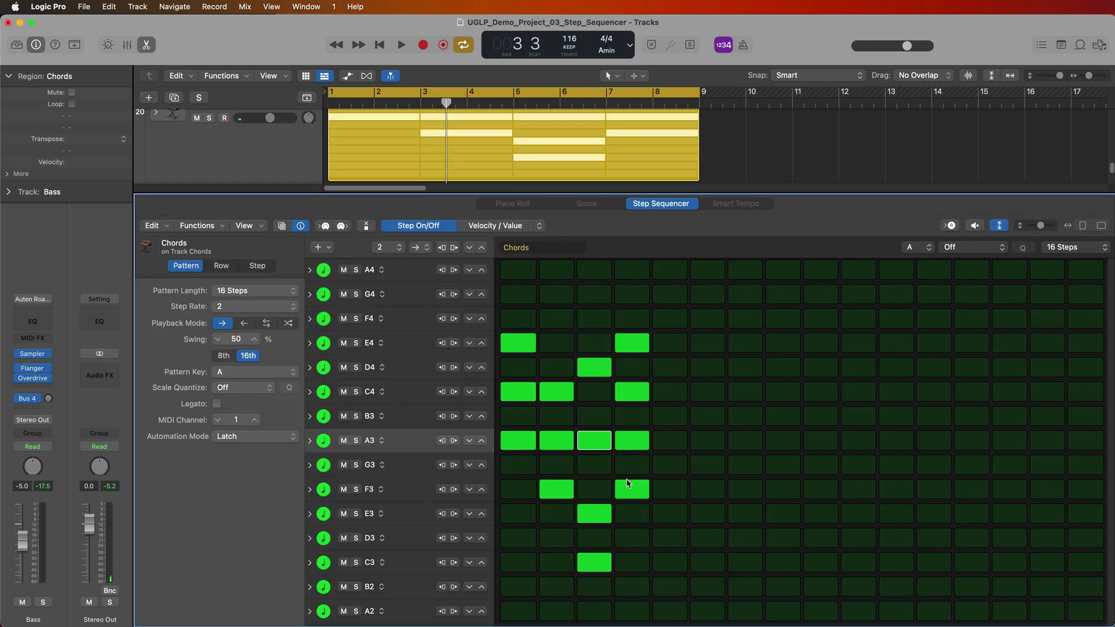
key("e")
double_click(472, 330)
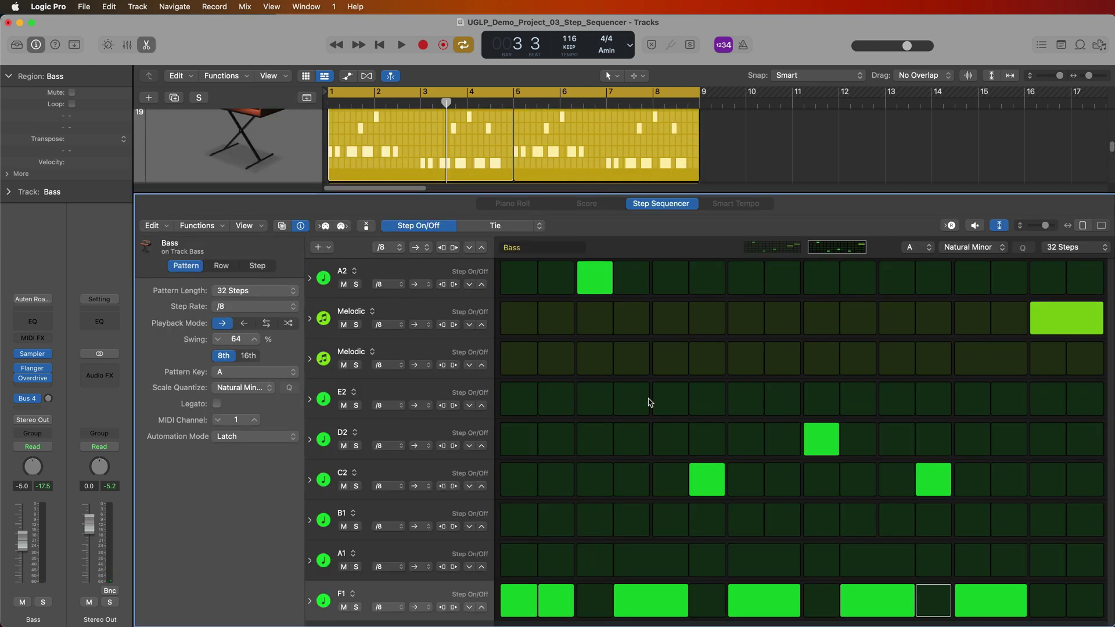